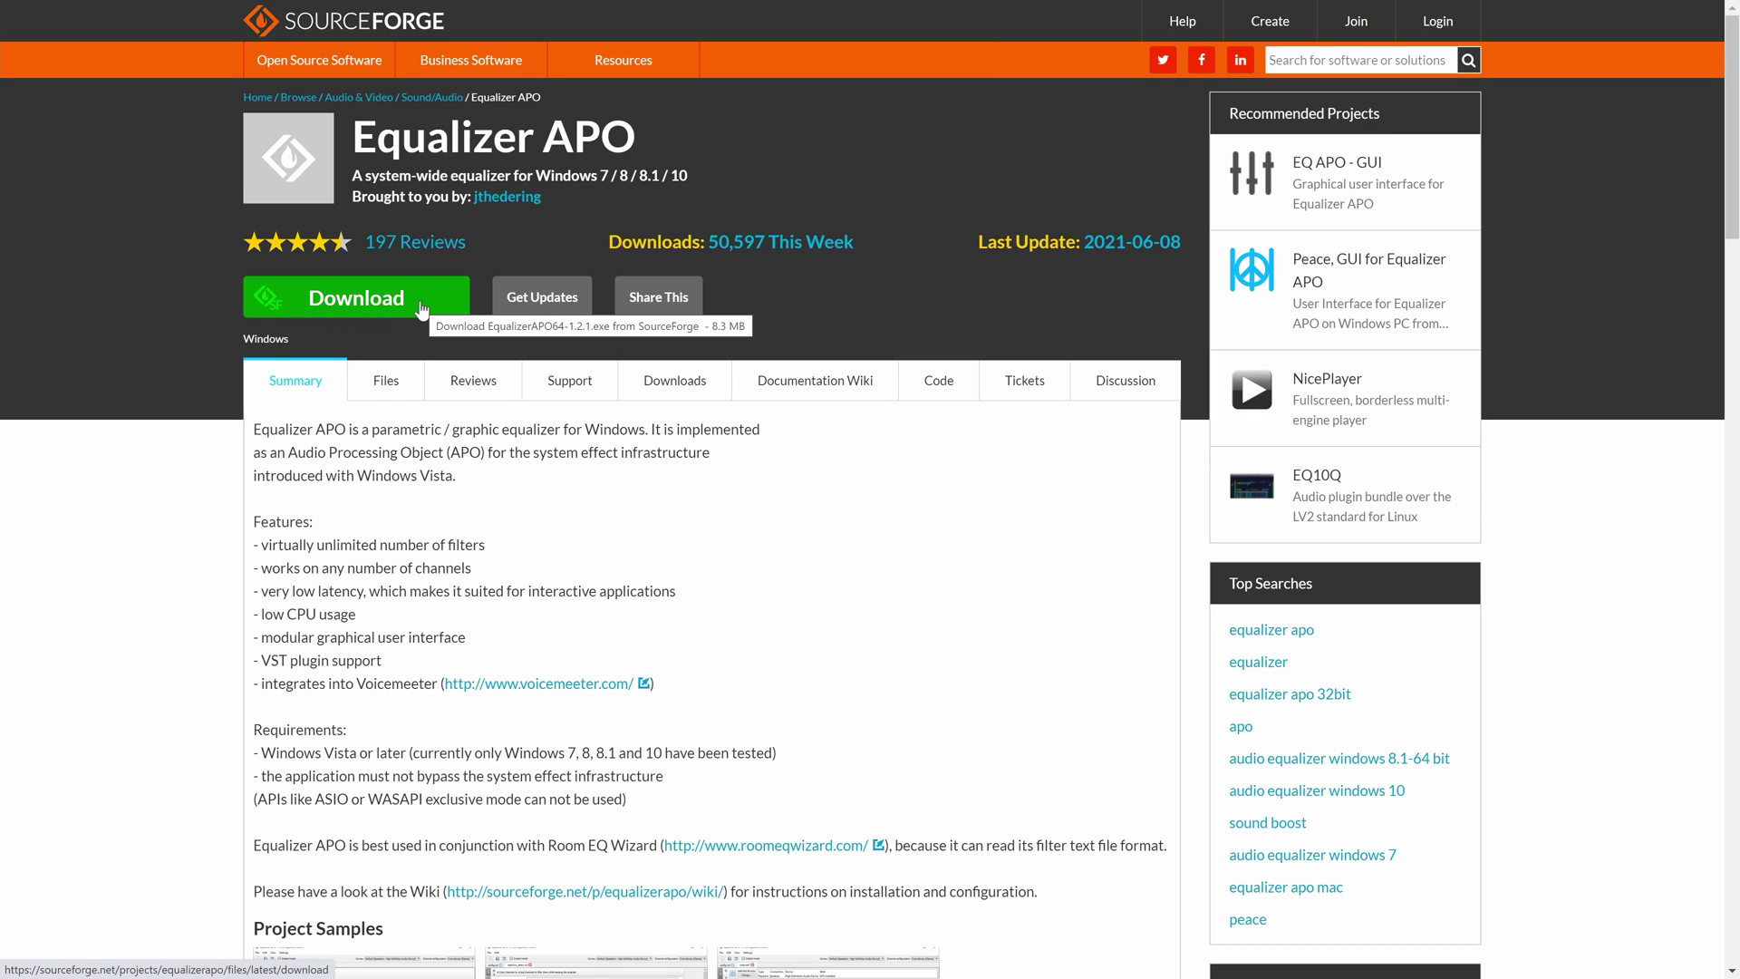
# Step: Start the EqualizerAPO64-1.2.1.exe download, check the mirror options, then go back to the project page
pyautogui.click(421, 310)
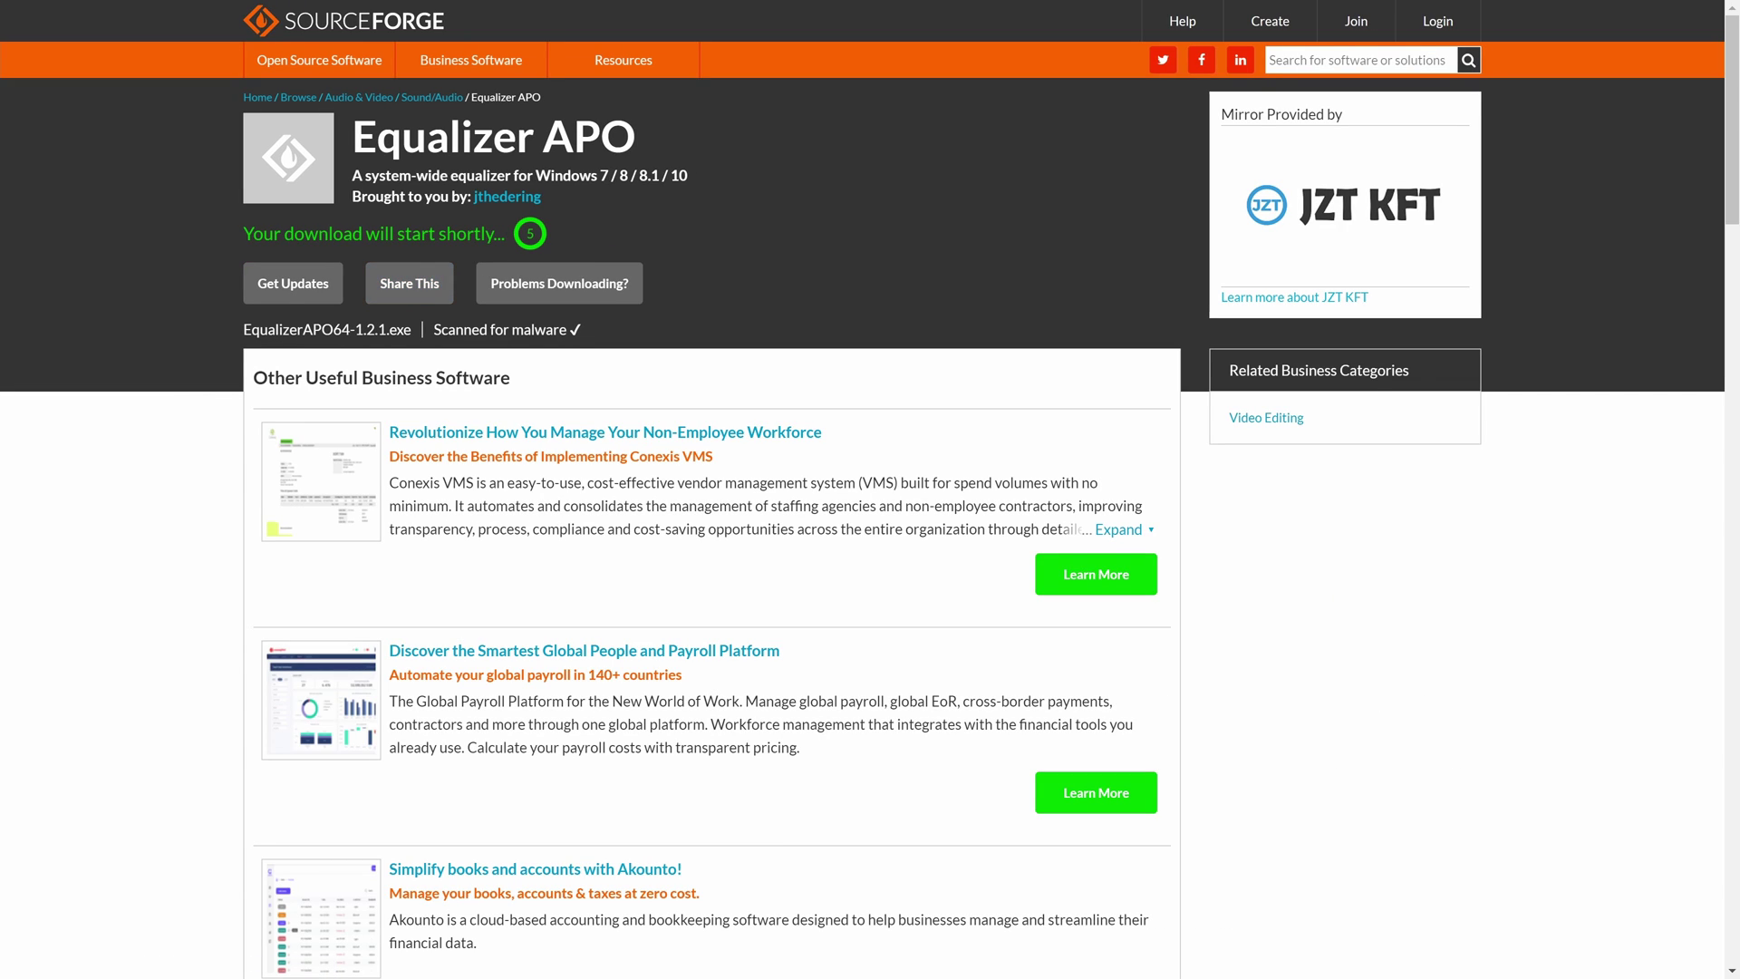
pyautogui.moveTo(243, 234); pyautogui.dragTo(495, 235)
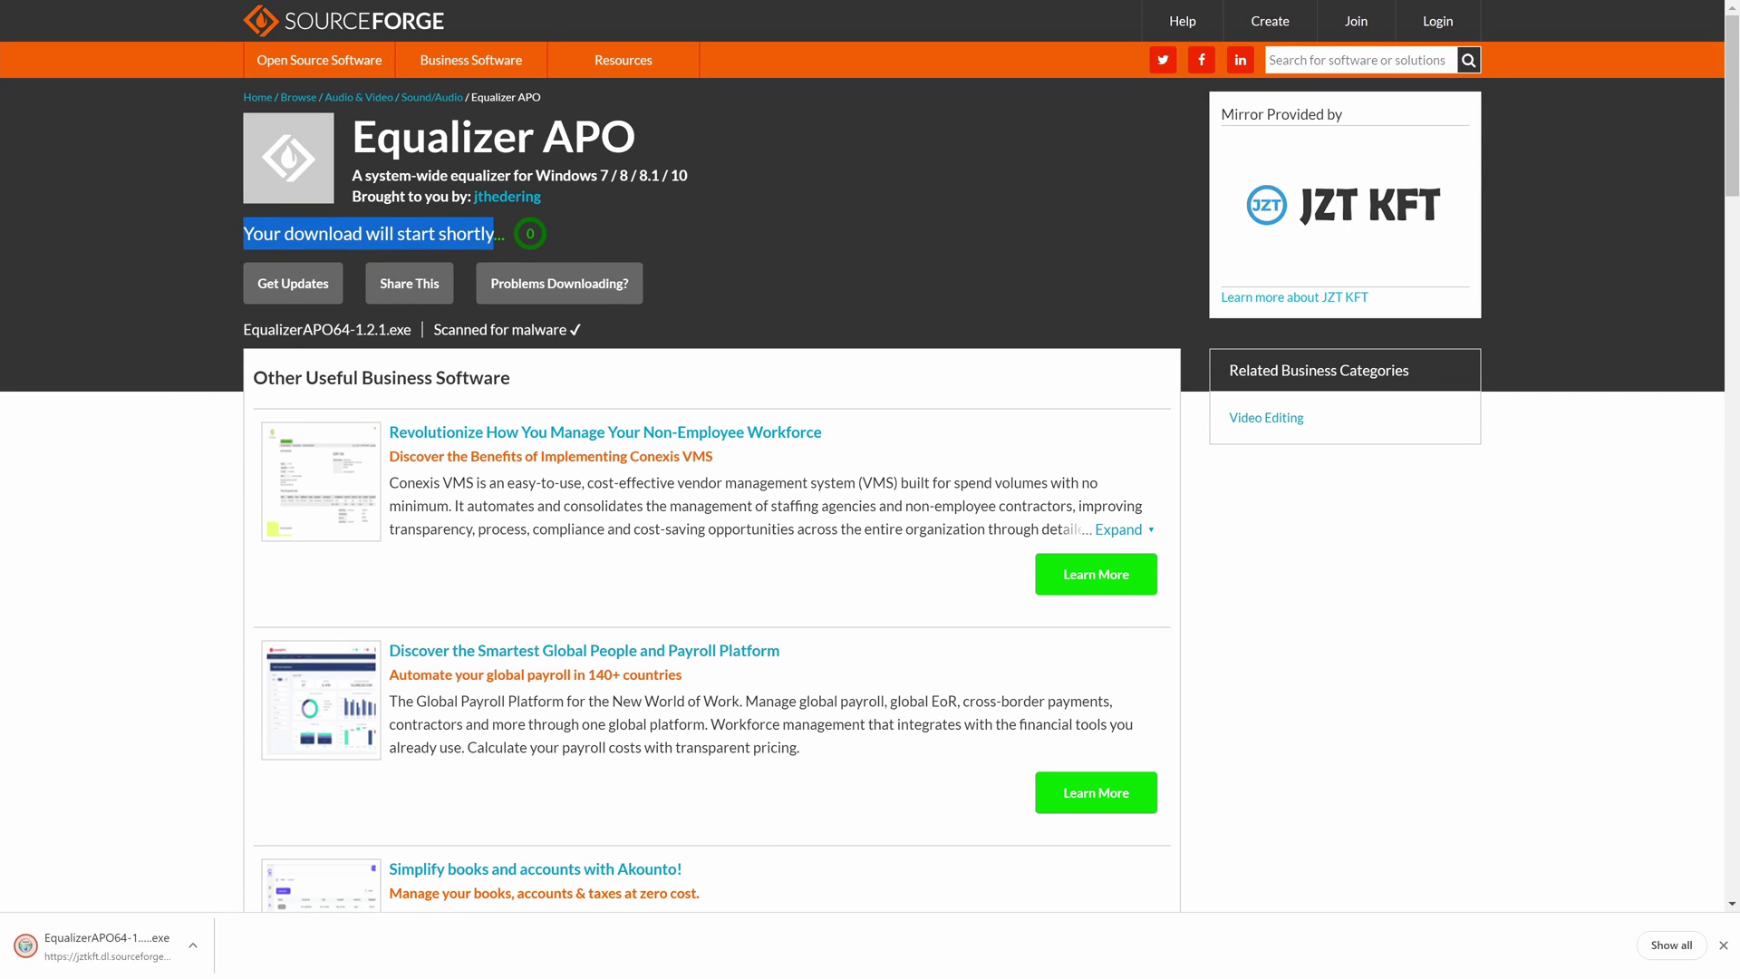
pyautogui.click(637, 299)
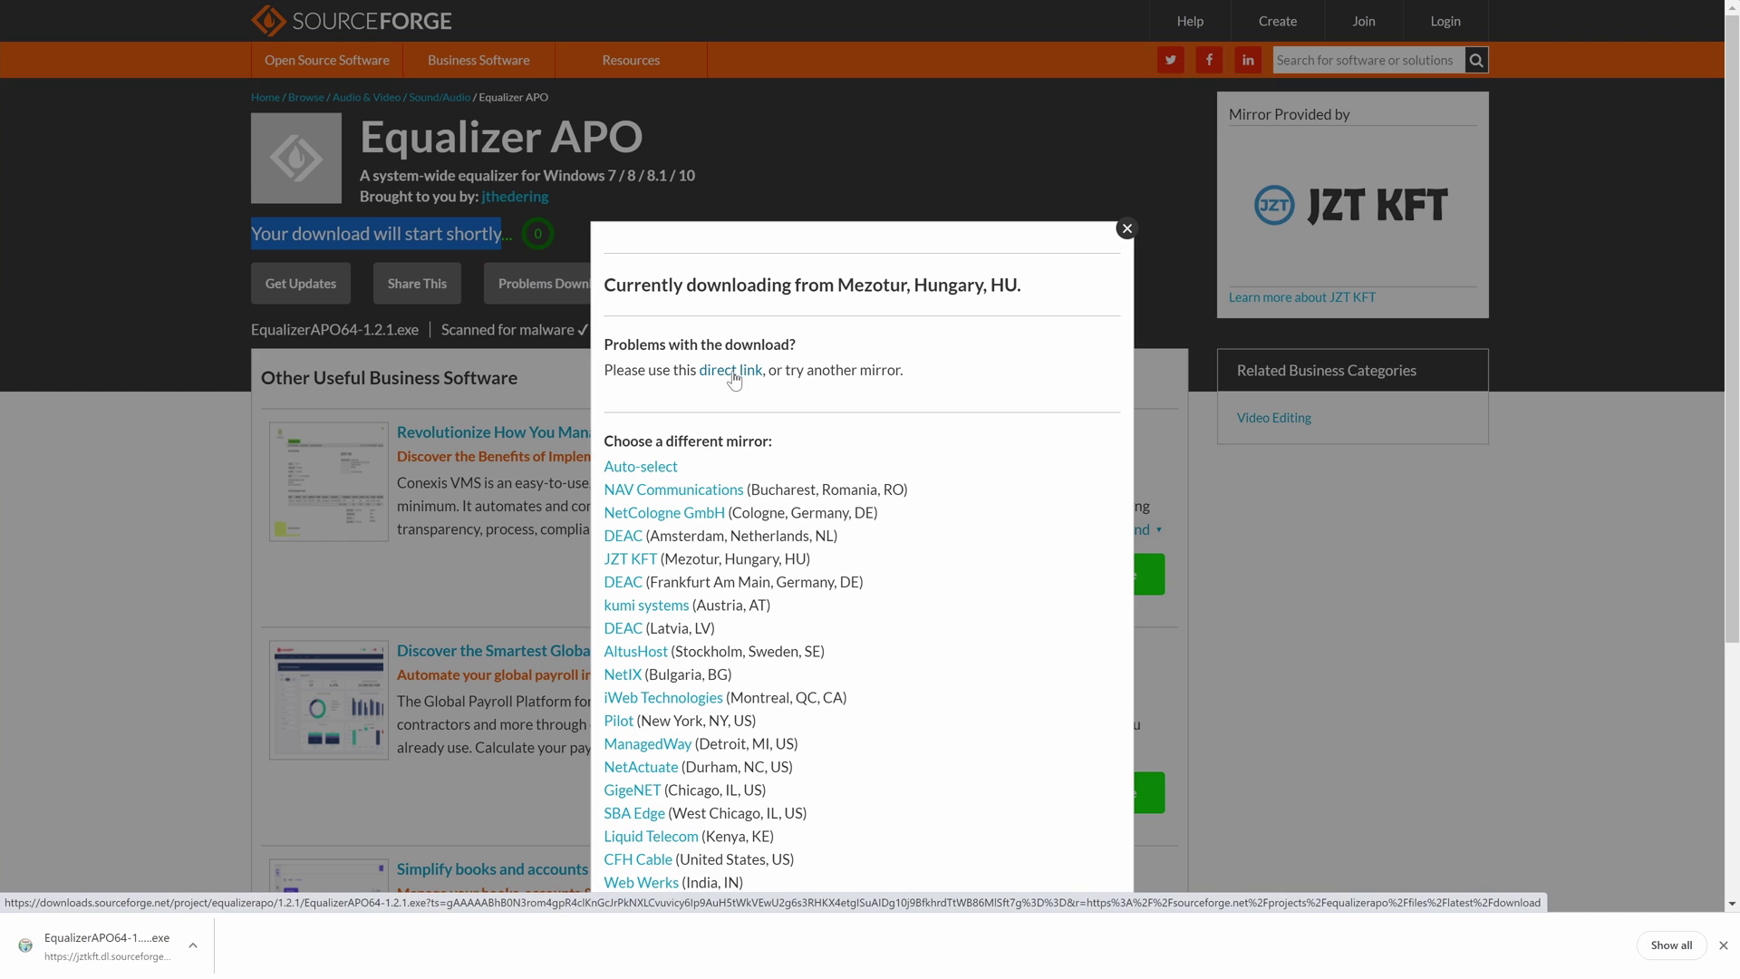
pyautogui.click(1124, 231)
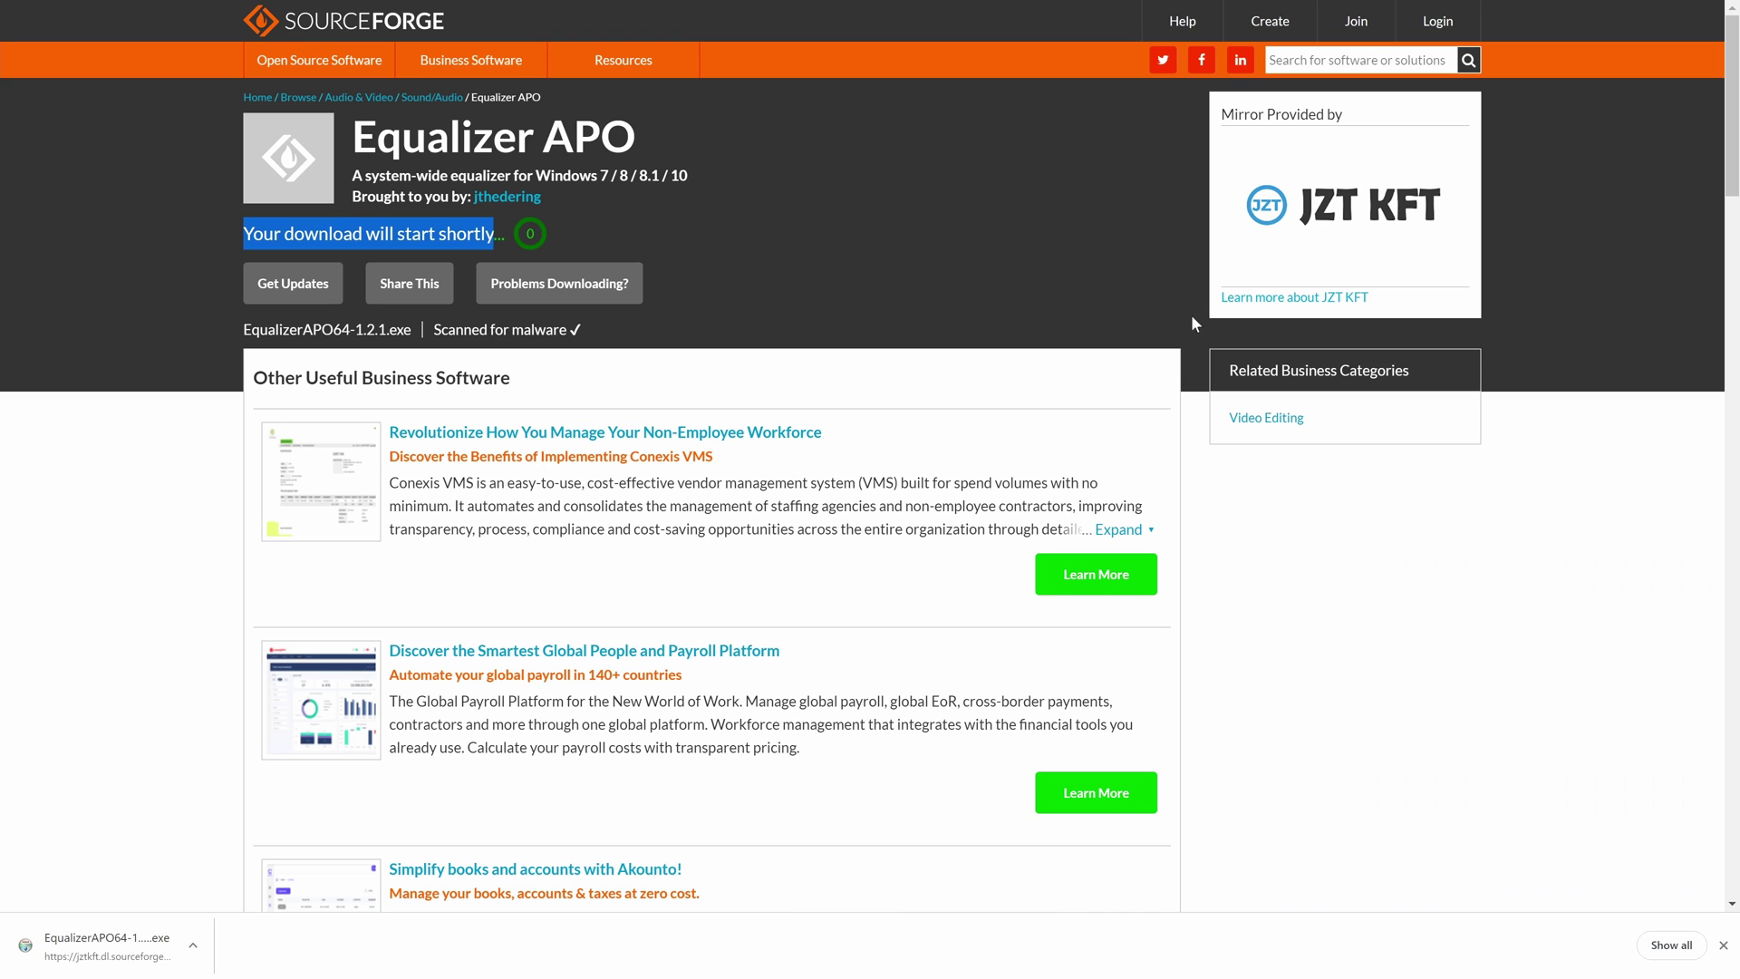
pyautogui.hotkey('alt', 'Left')
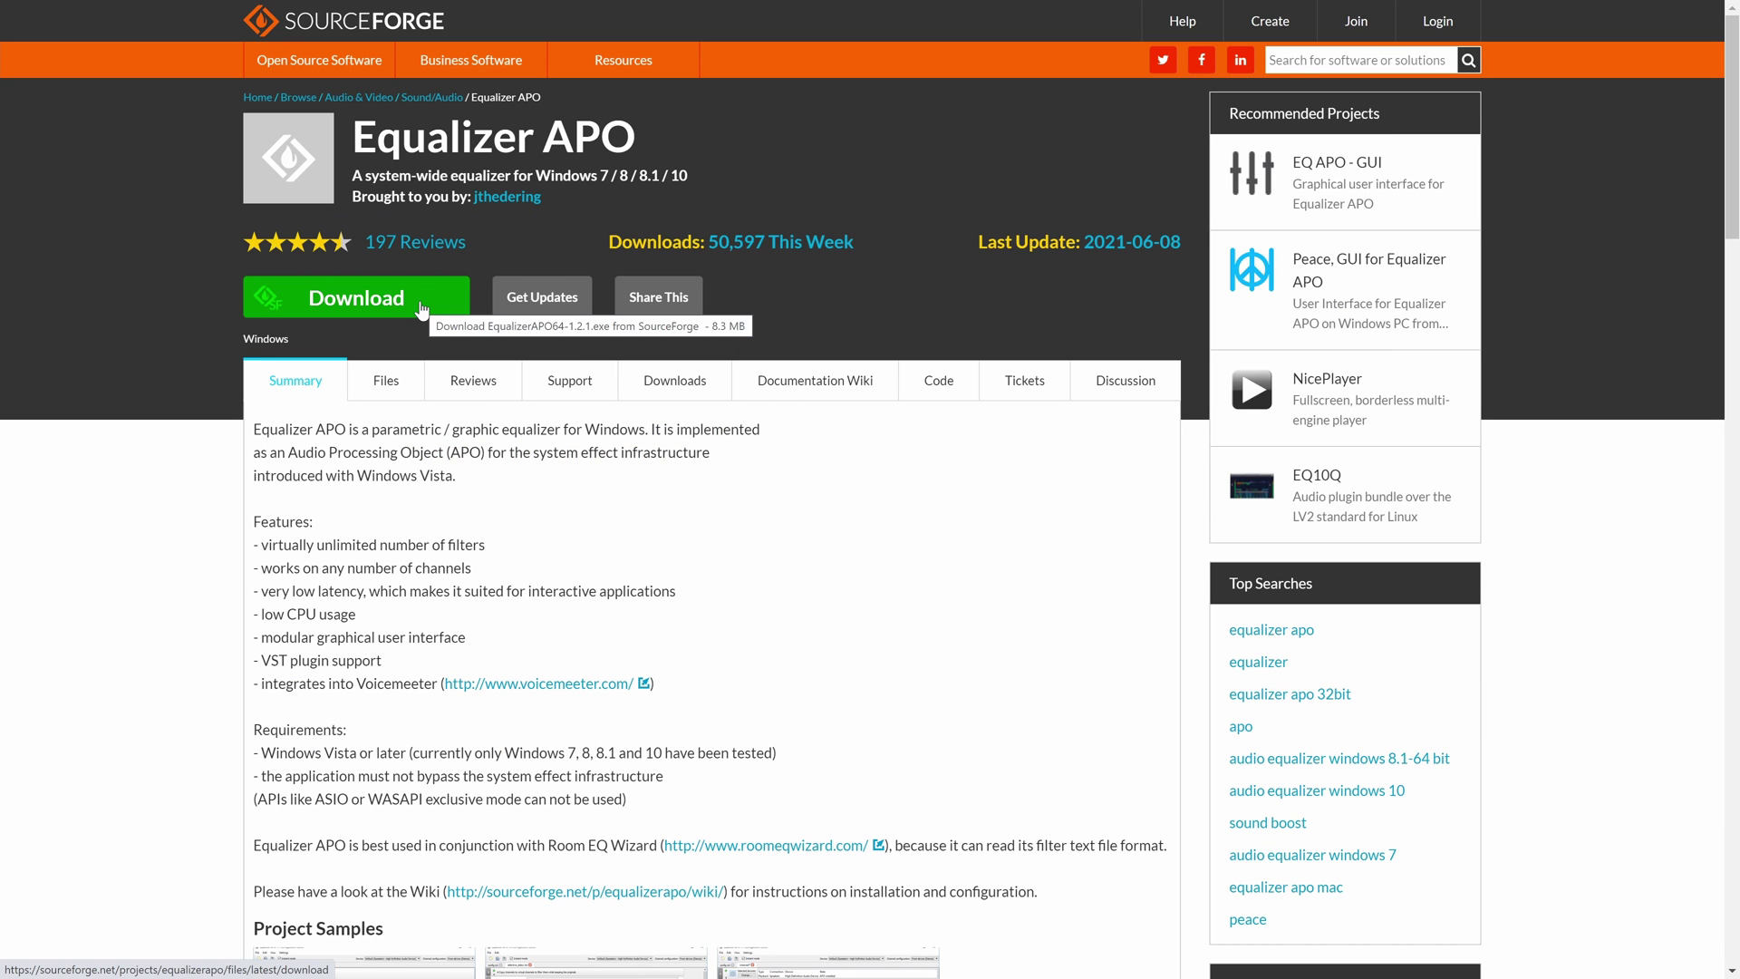
# Step: Download EqualizerAPO64-1.2.1.exe from the project's Files listing
pyautogui.click(711, 391)
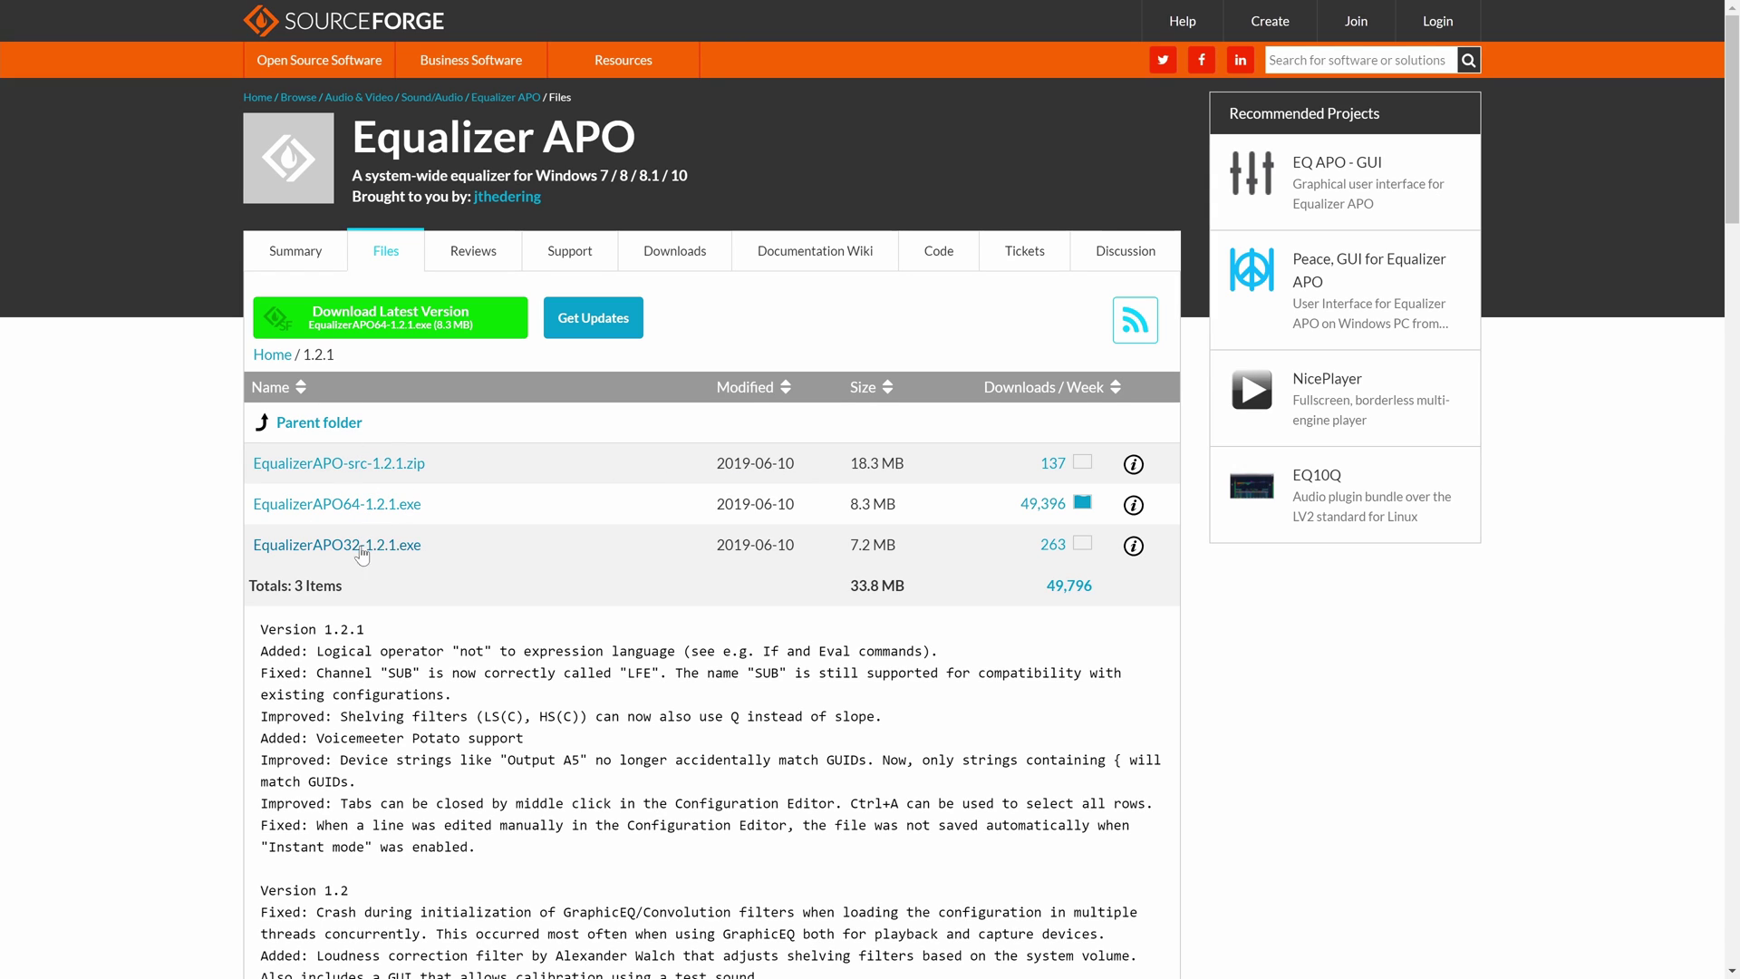
pyautogui.click(390, 317)
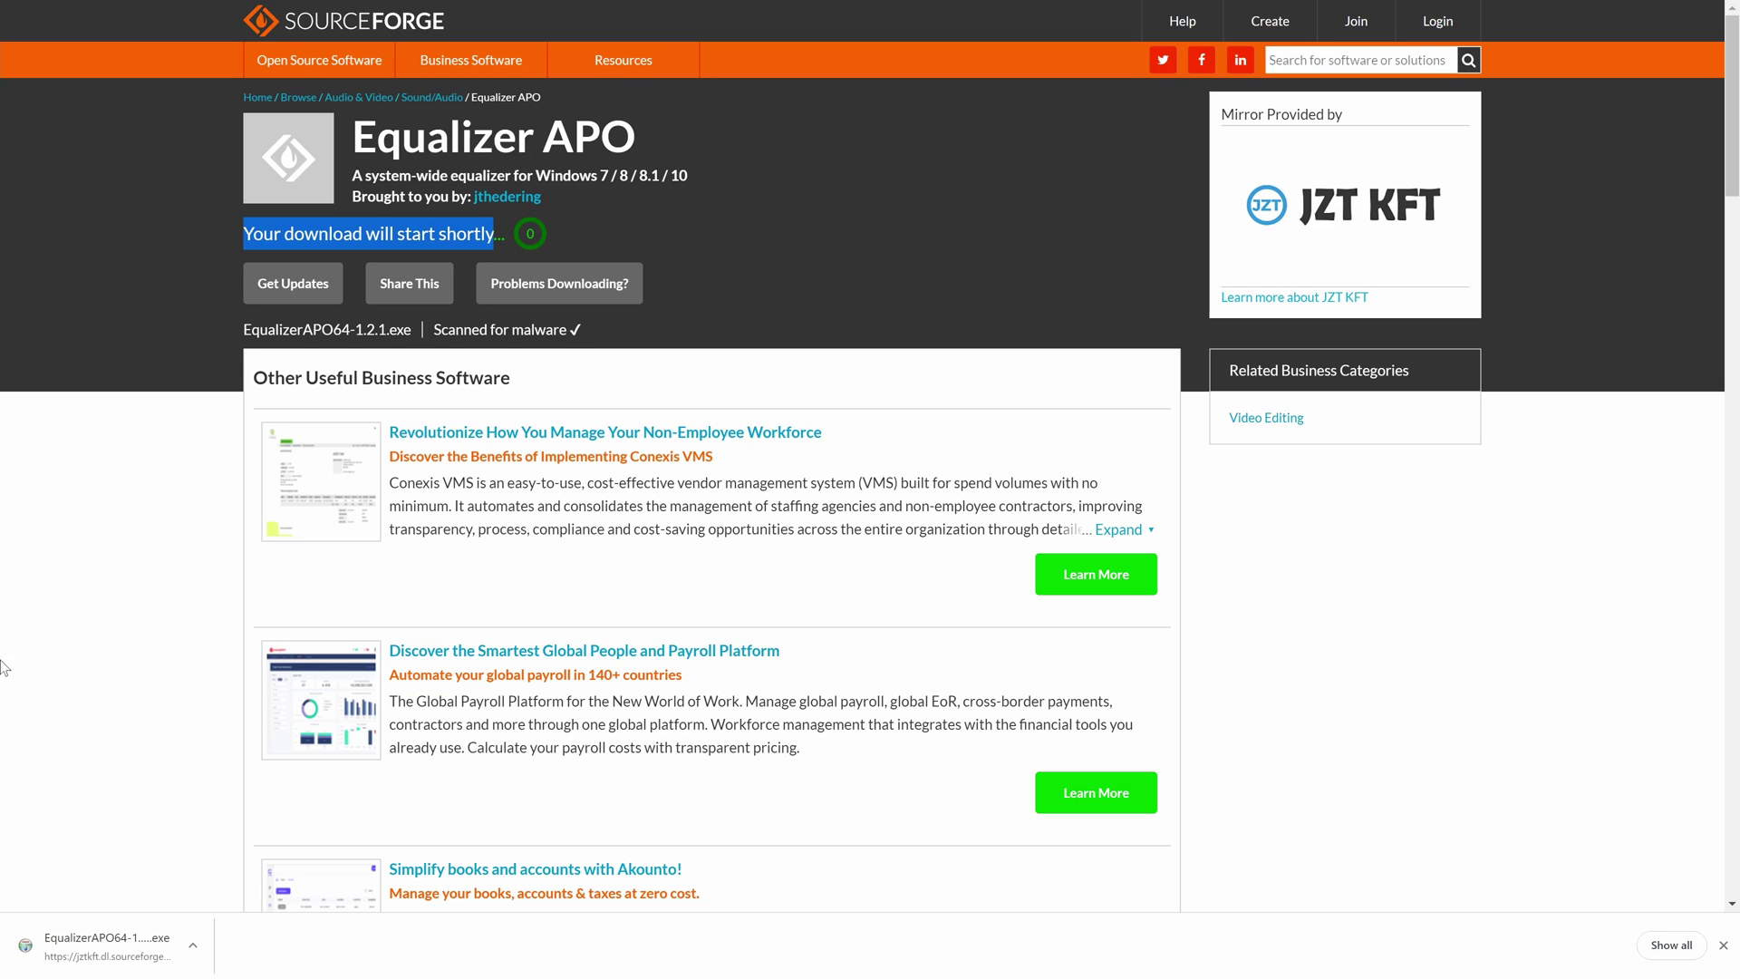
# Step: Install Equalizer APO into C:\Program Files\EqualizerAPO with no Start Menu shortcuts
pyautogui.click(120, 945)
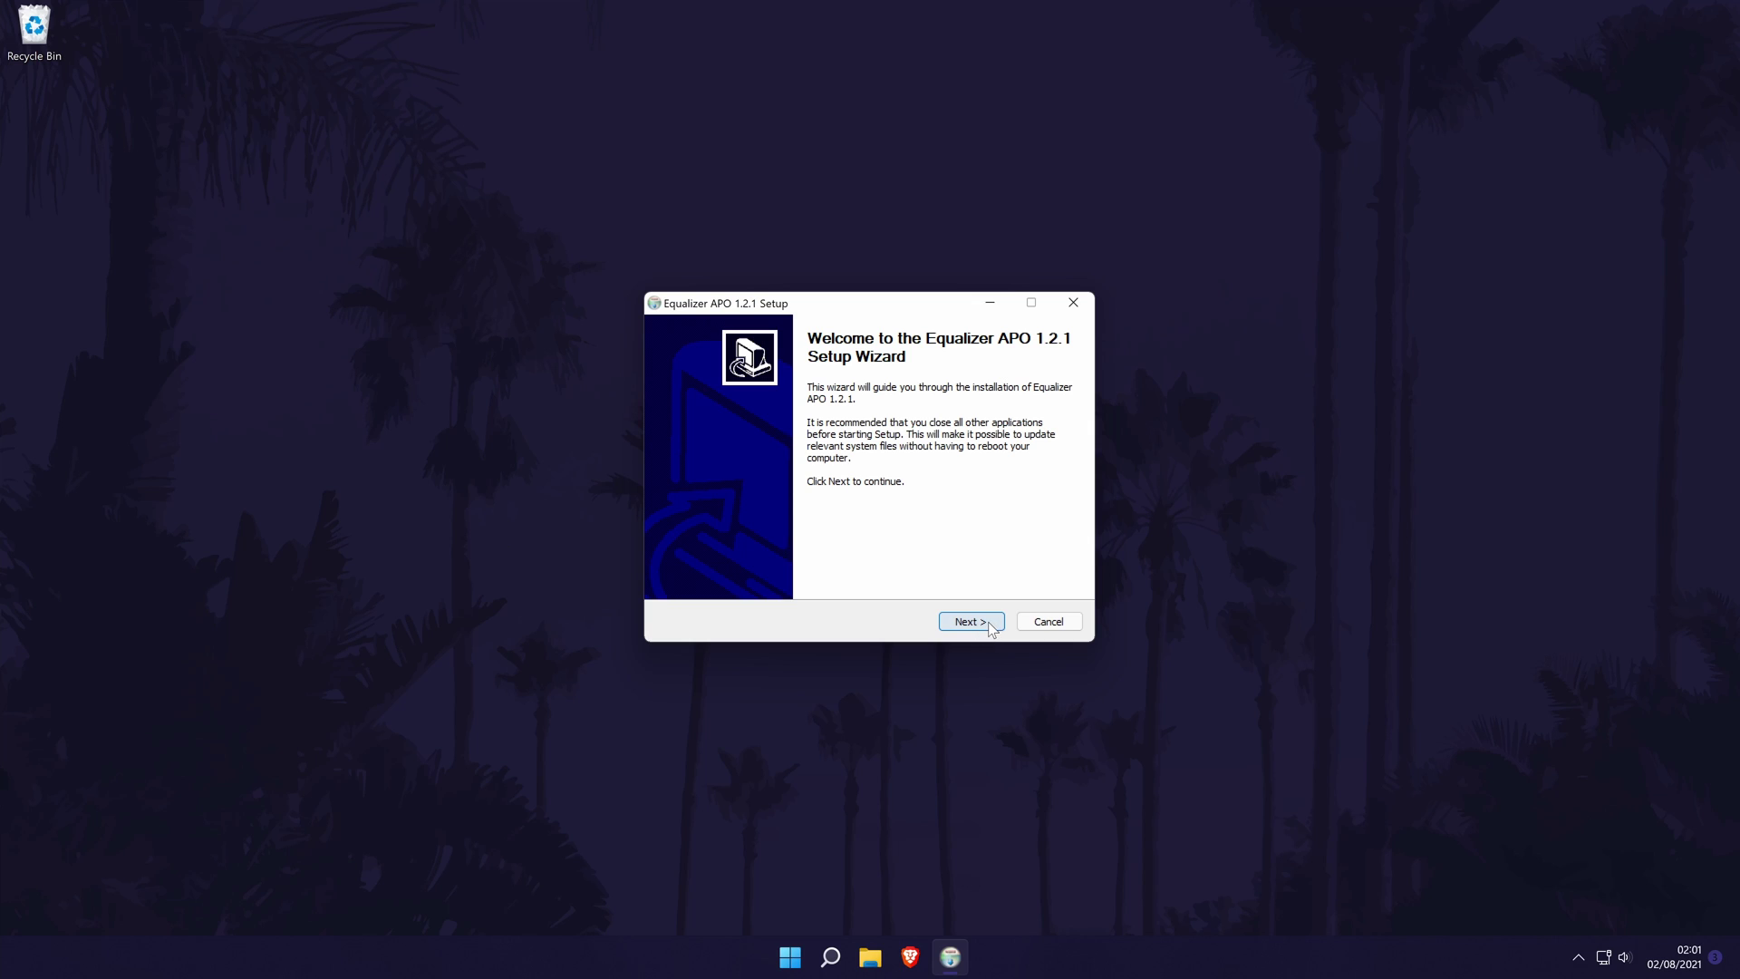
pyautogui.click(971, 621)
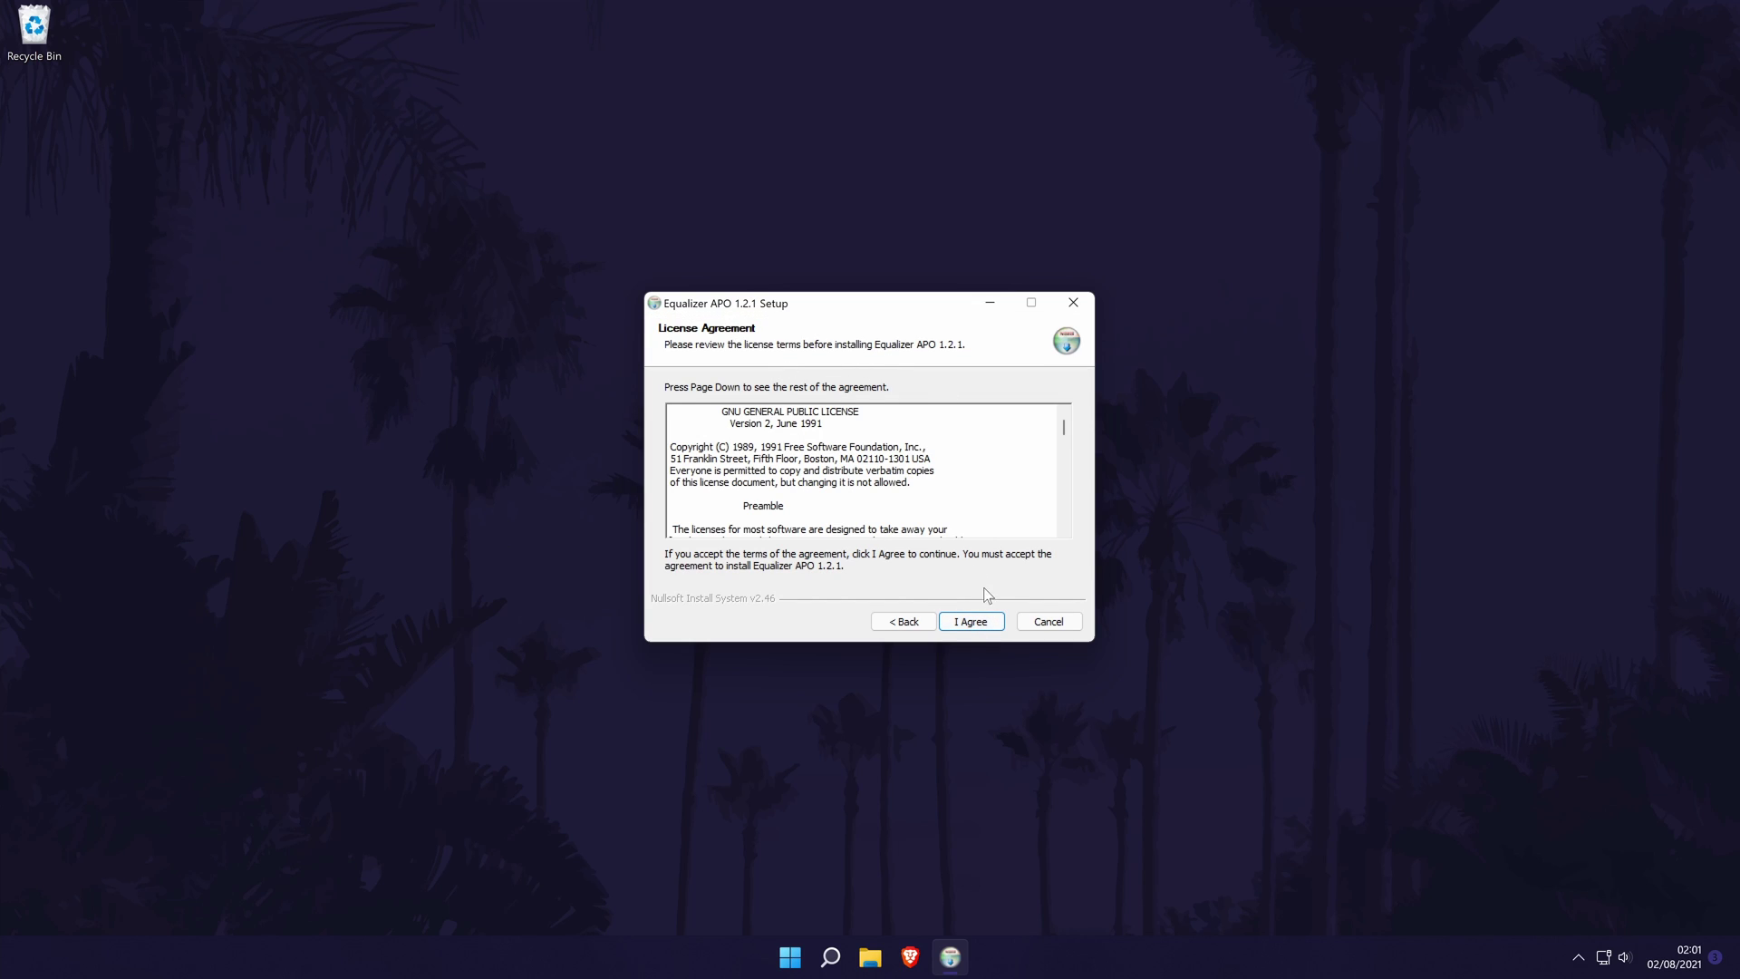
pyautogui.click(975, 624)
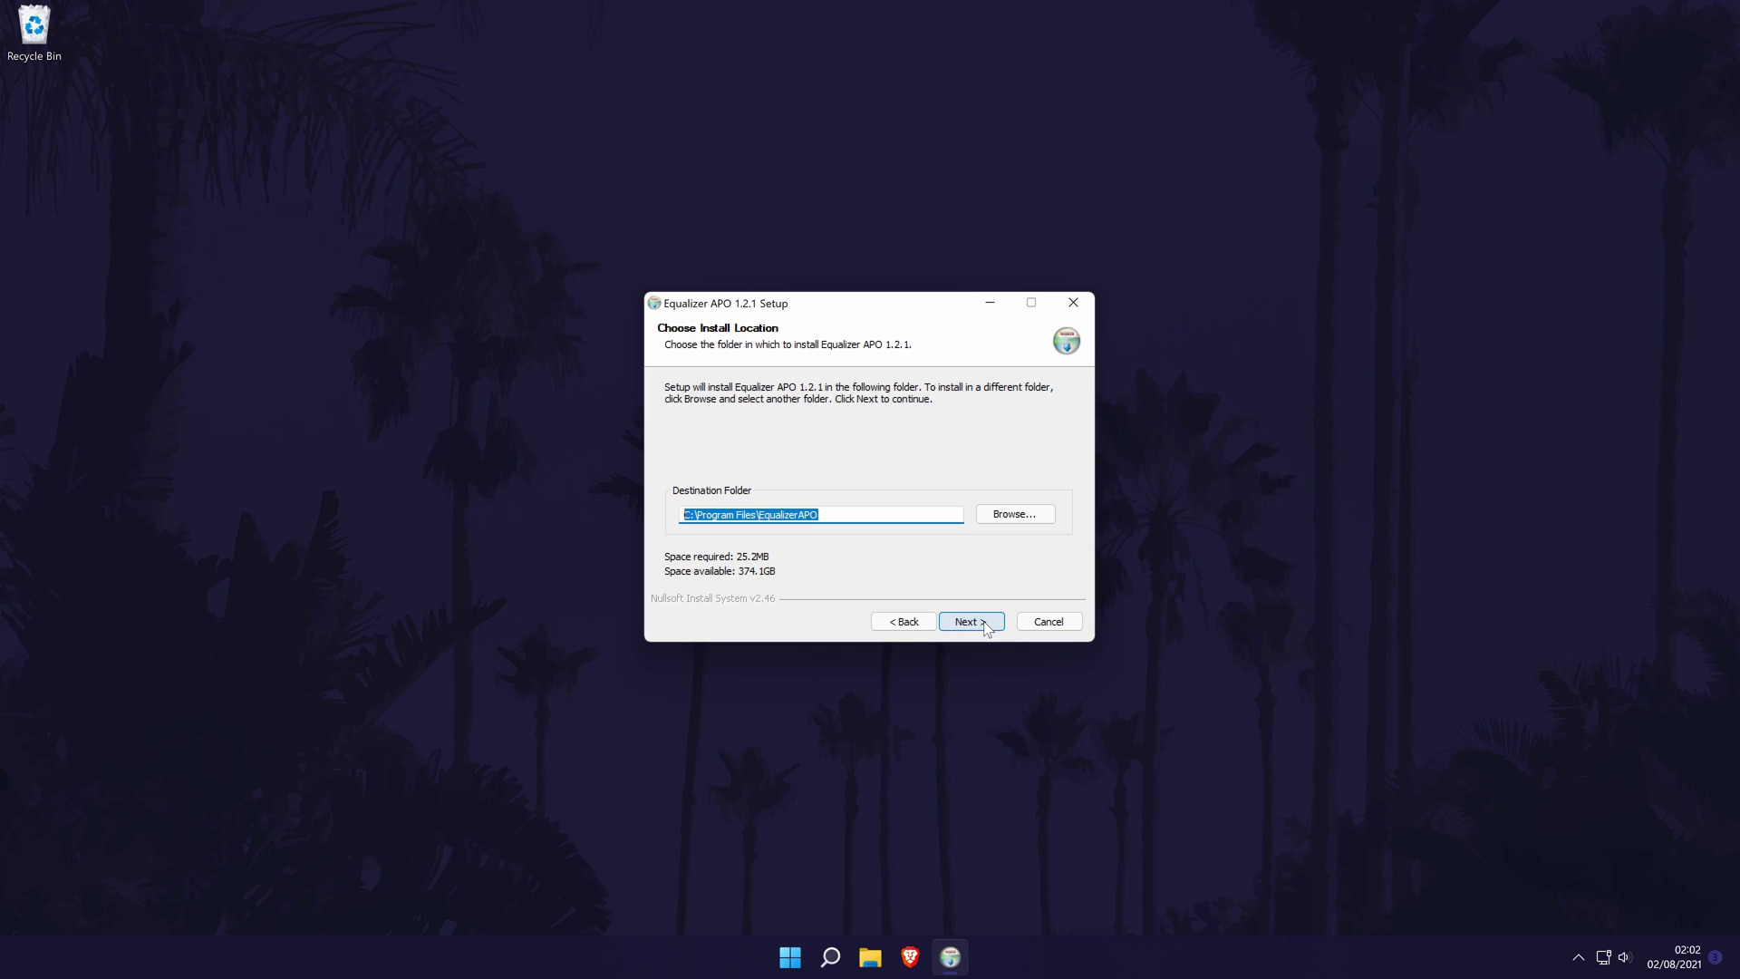
pyautogui.click(984, 623)
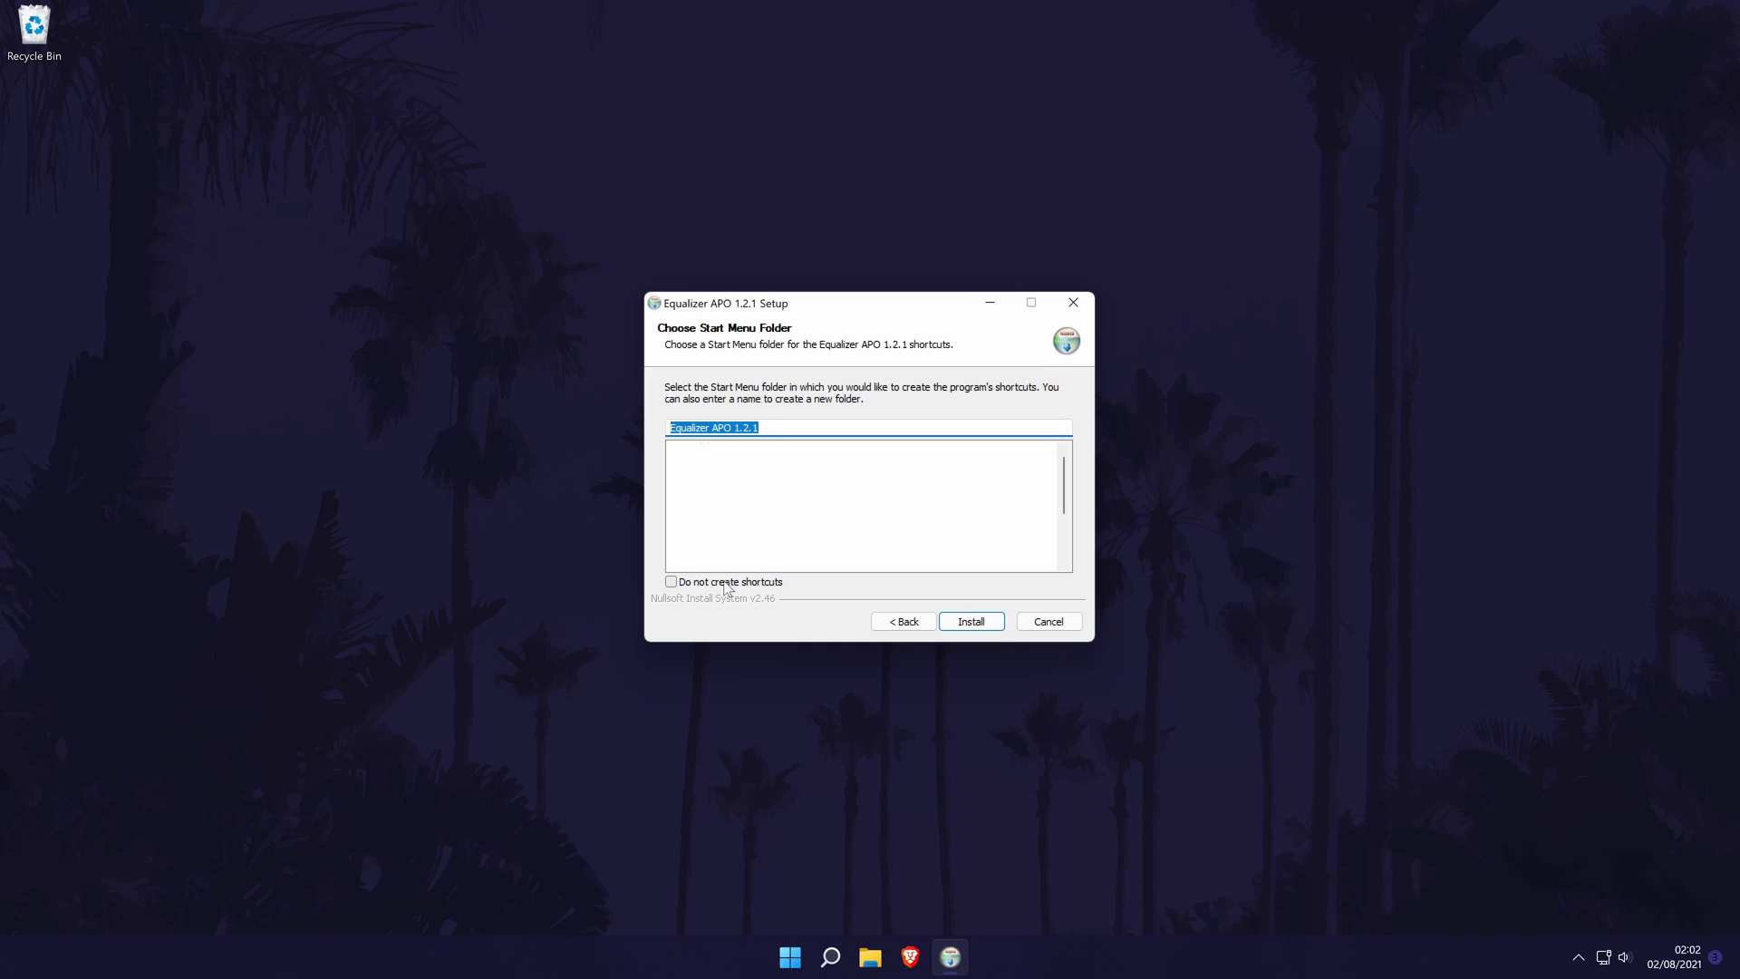
pyautogui.click(728, 585)
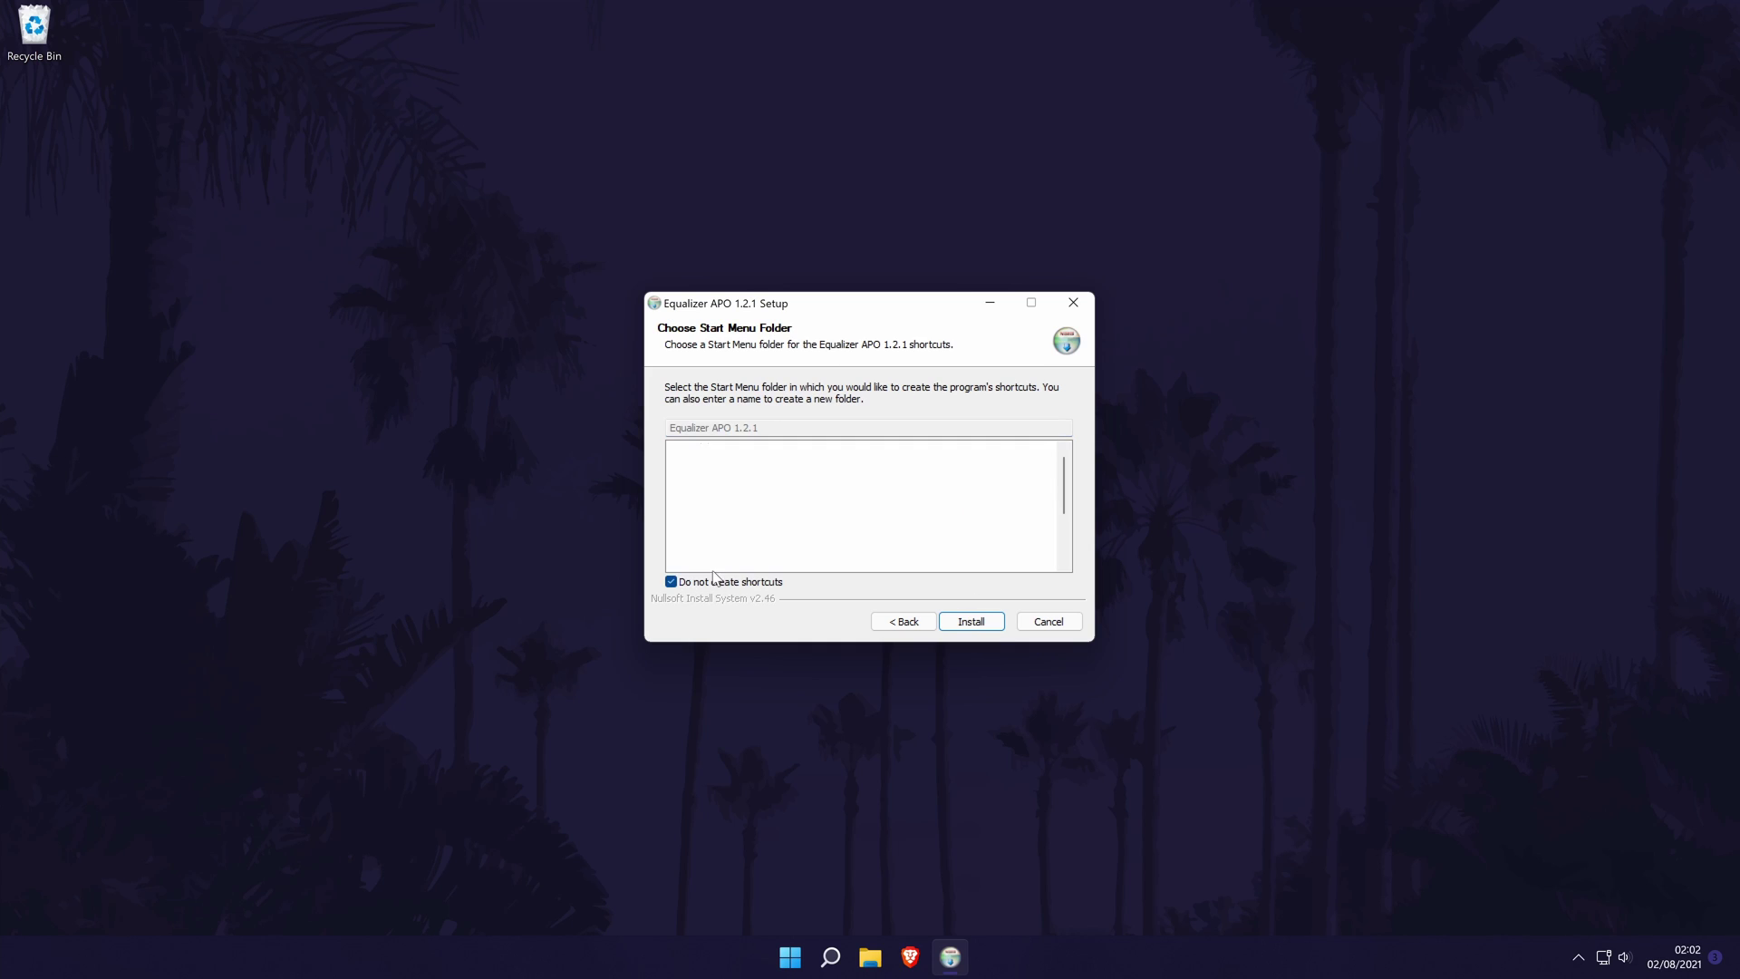
pyautogui.click(985, 623)
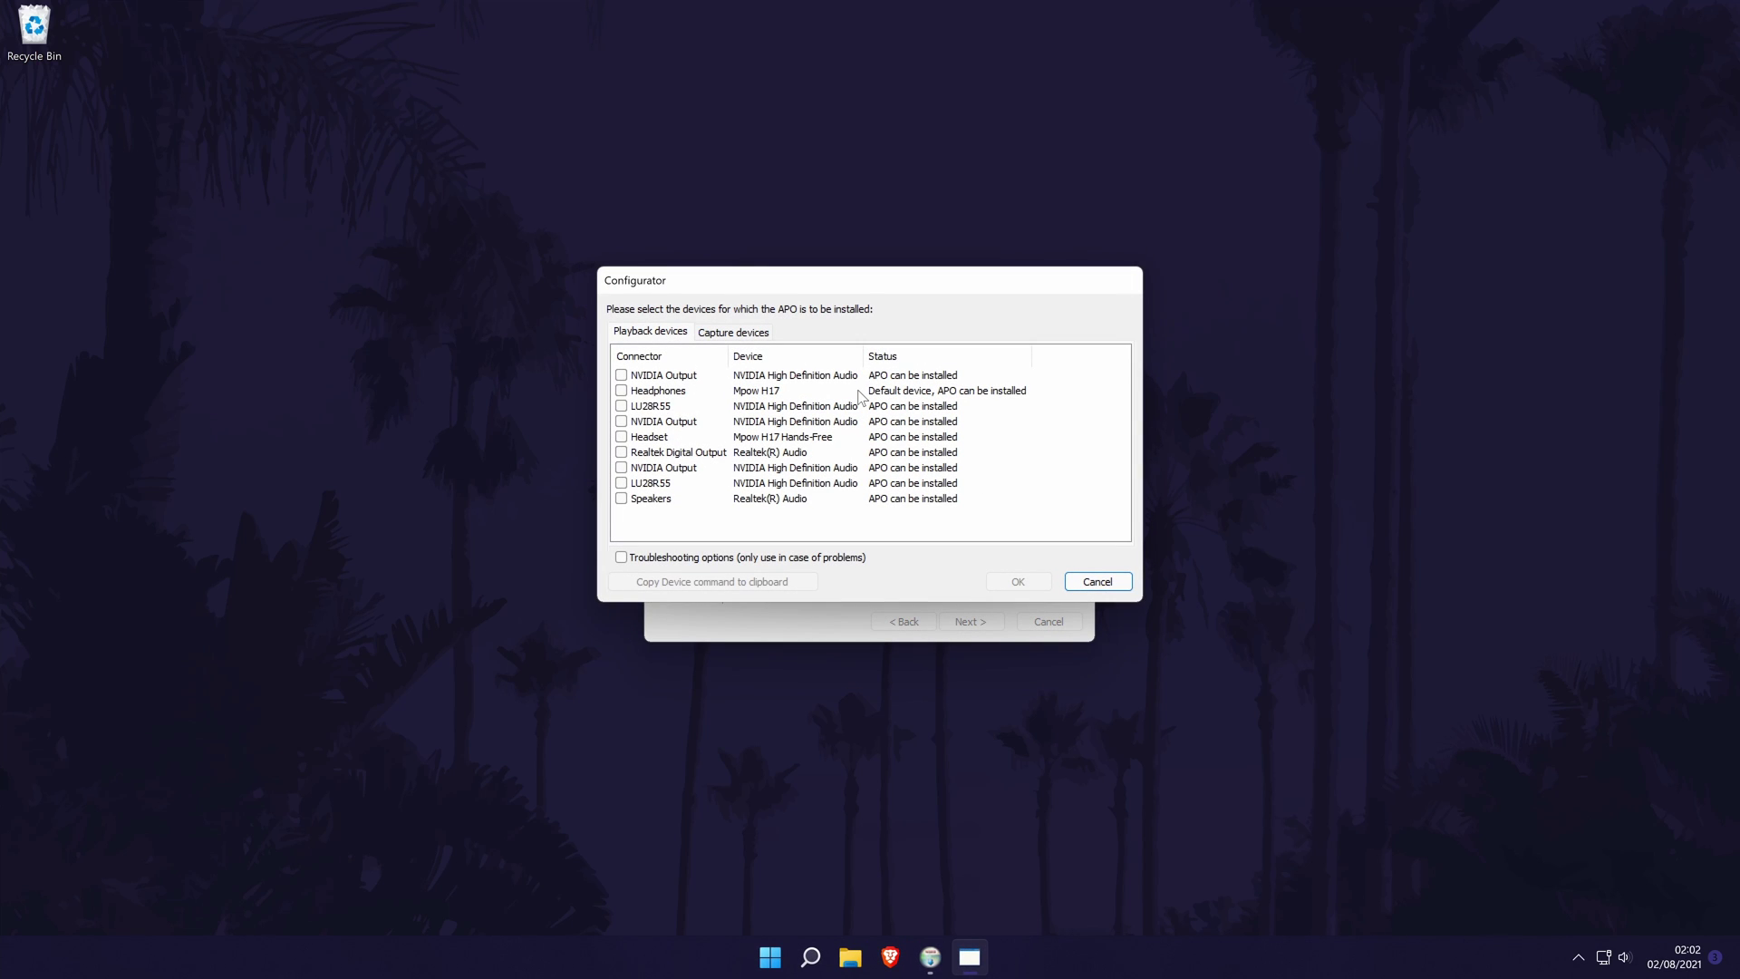
# Step: Tick the Headphones and Speakers playback devices for APO installation, leaving LU28R55 unticked
pyautogui.click(621, 390)
pyautogui.click(643, 500)
pyautogui.click(620, 498)
pyautogui.click(621, 499)
pyautogui.click(620, 406)
pyautogui.click(620, 406)
pyautogui.click(621, 405)
pyautogui.click(621, 406)
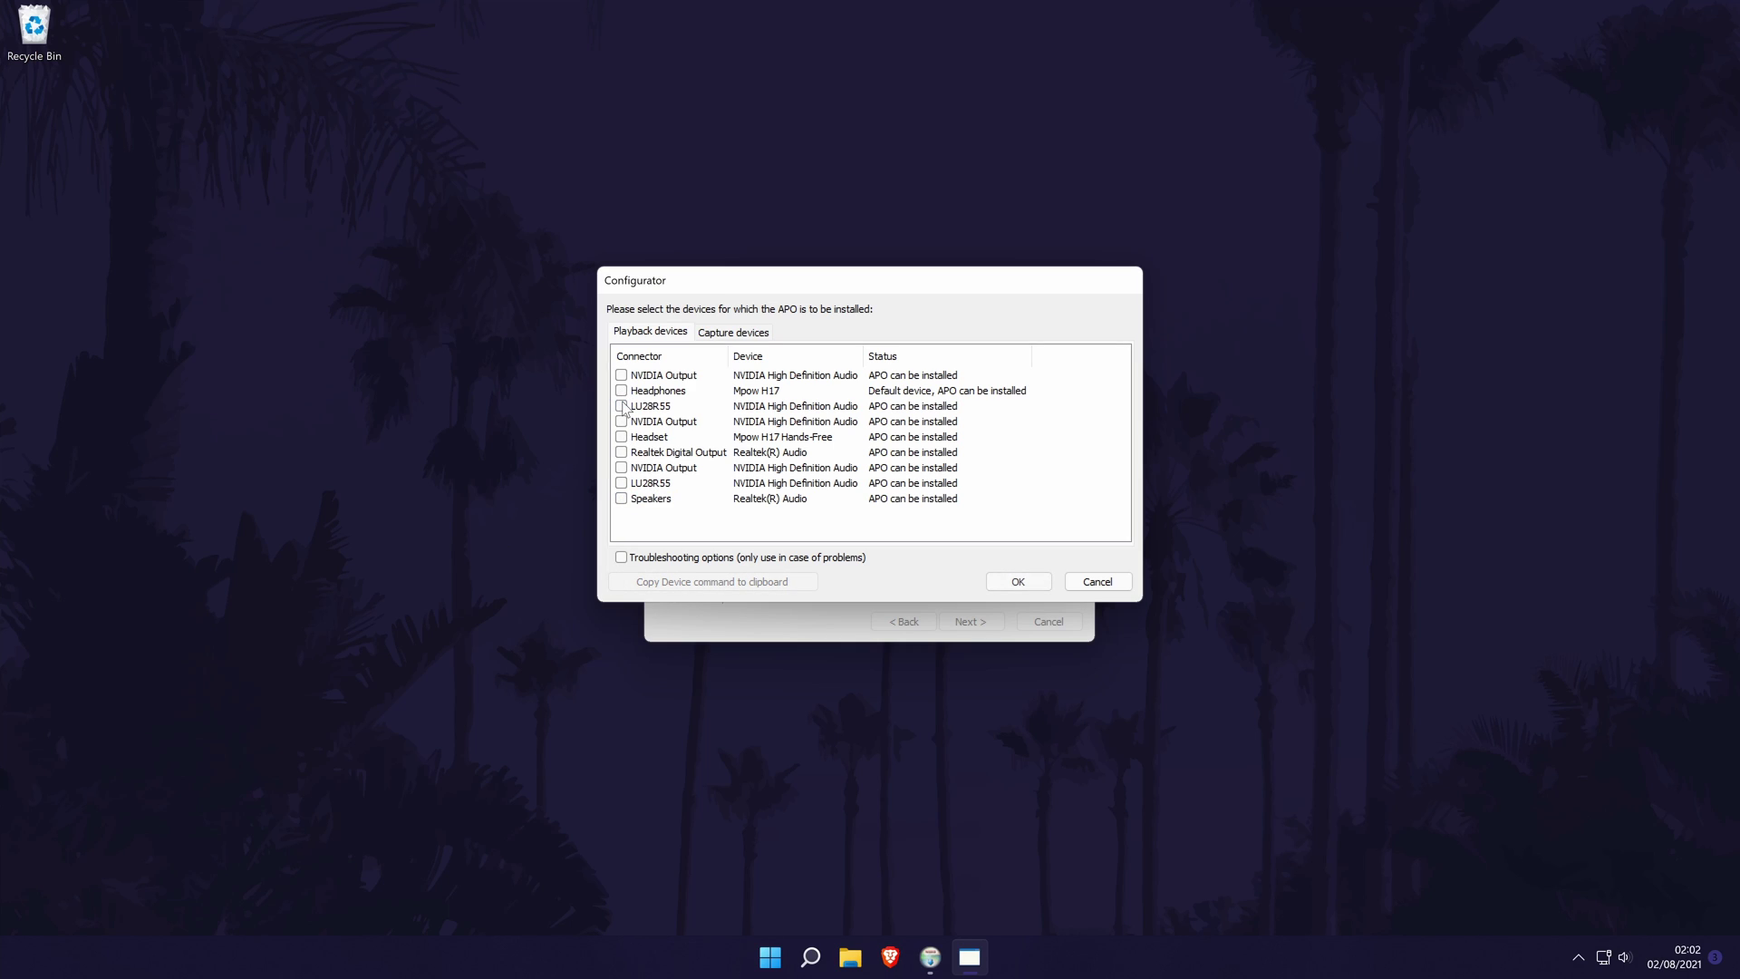
pyautogui.click(621, 499)
pyautogui.click(620, 391)
pyautogui.click(621, 390)
pyautogui.click(621, 390)
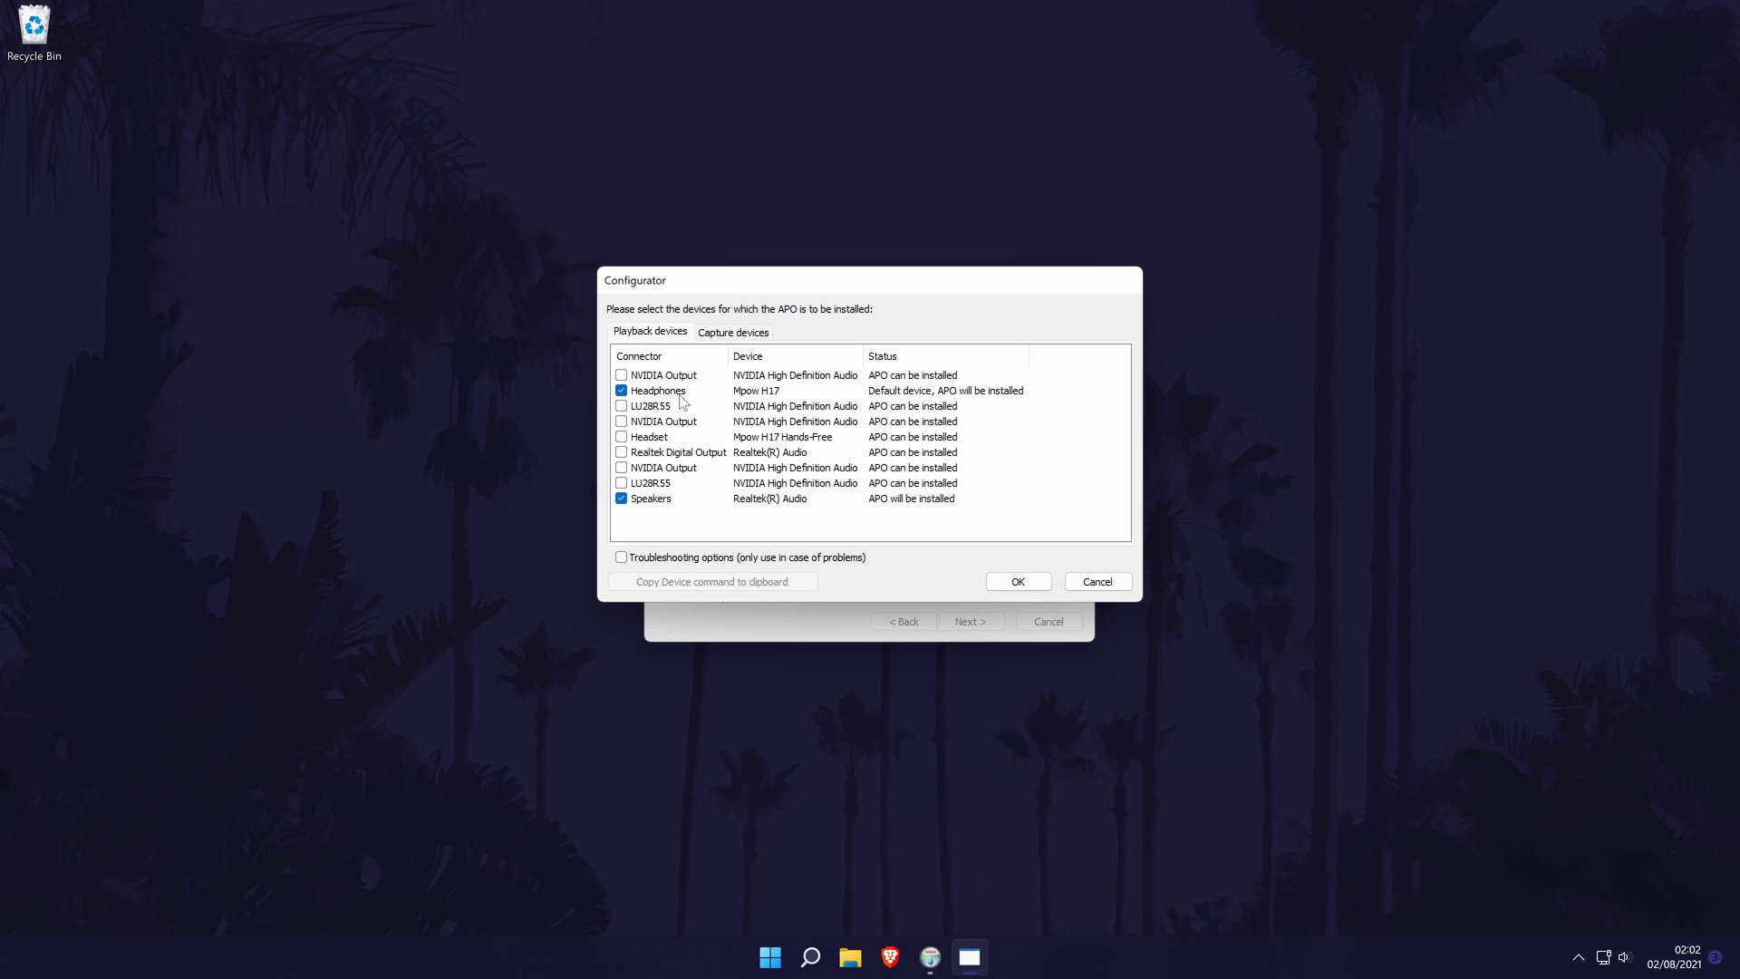
# Step: Confirm the device choice and finish setup, opting to reboot manually later
pyautogui.click(1018, 582)
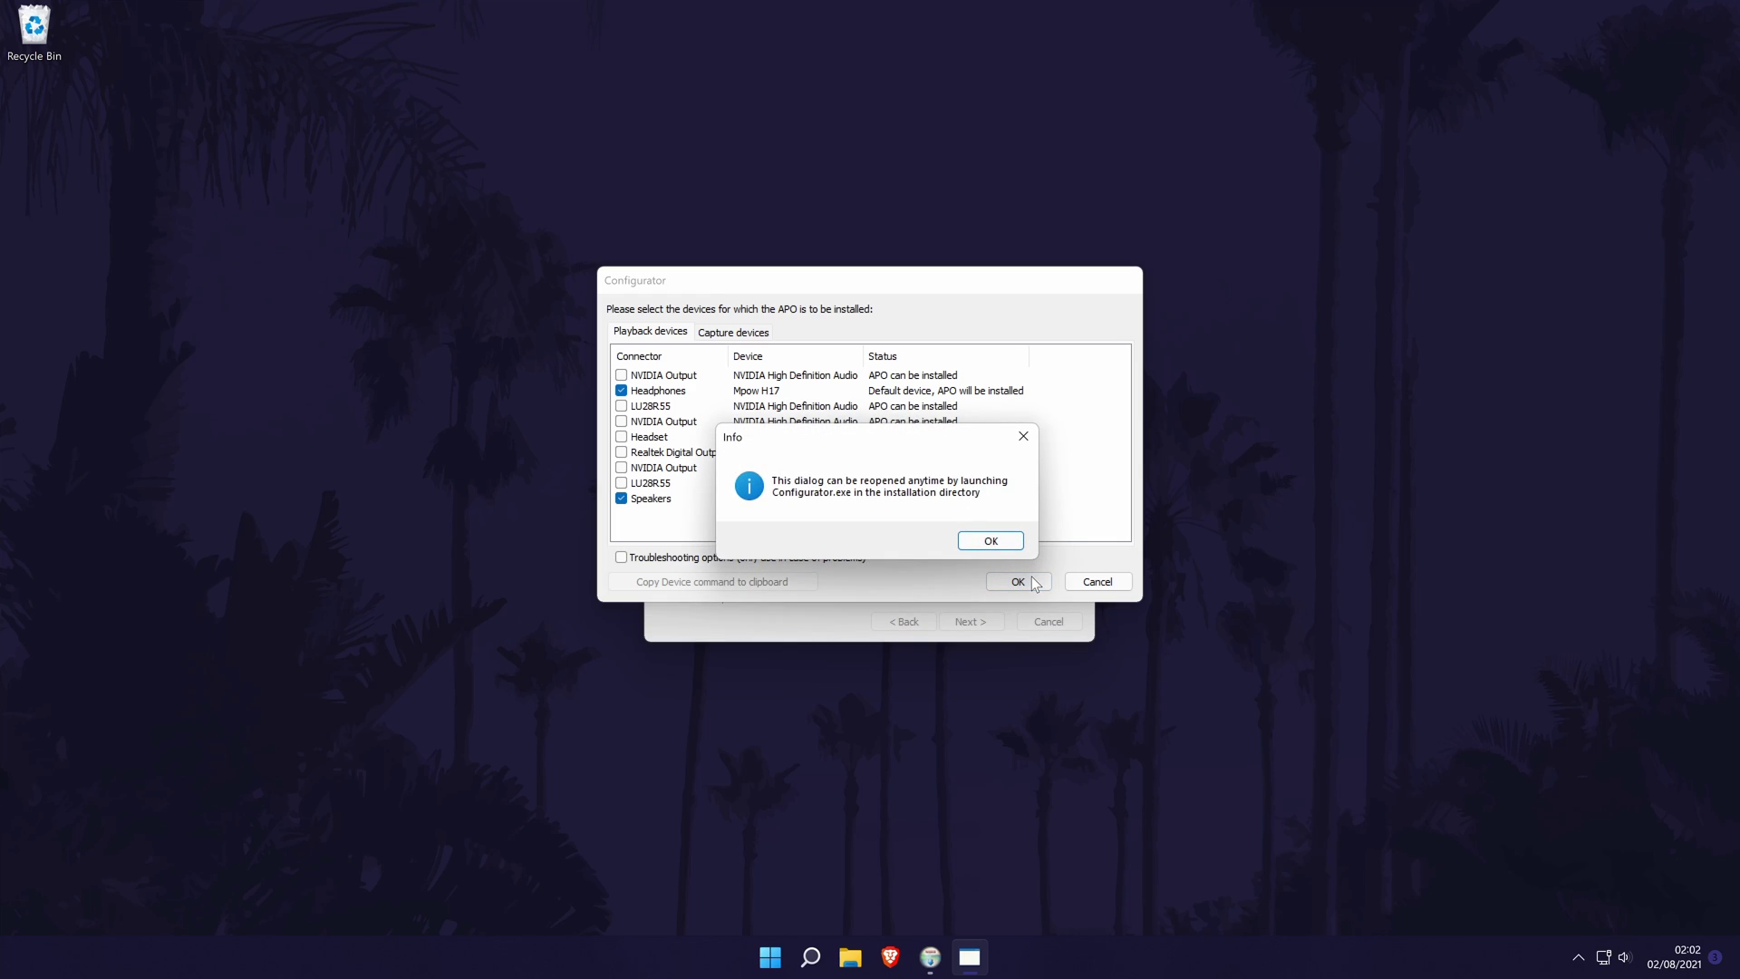
pyautogui.click(982, 538)
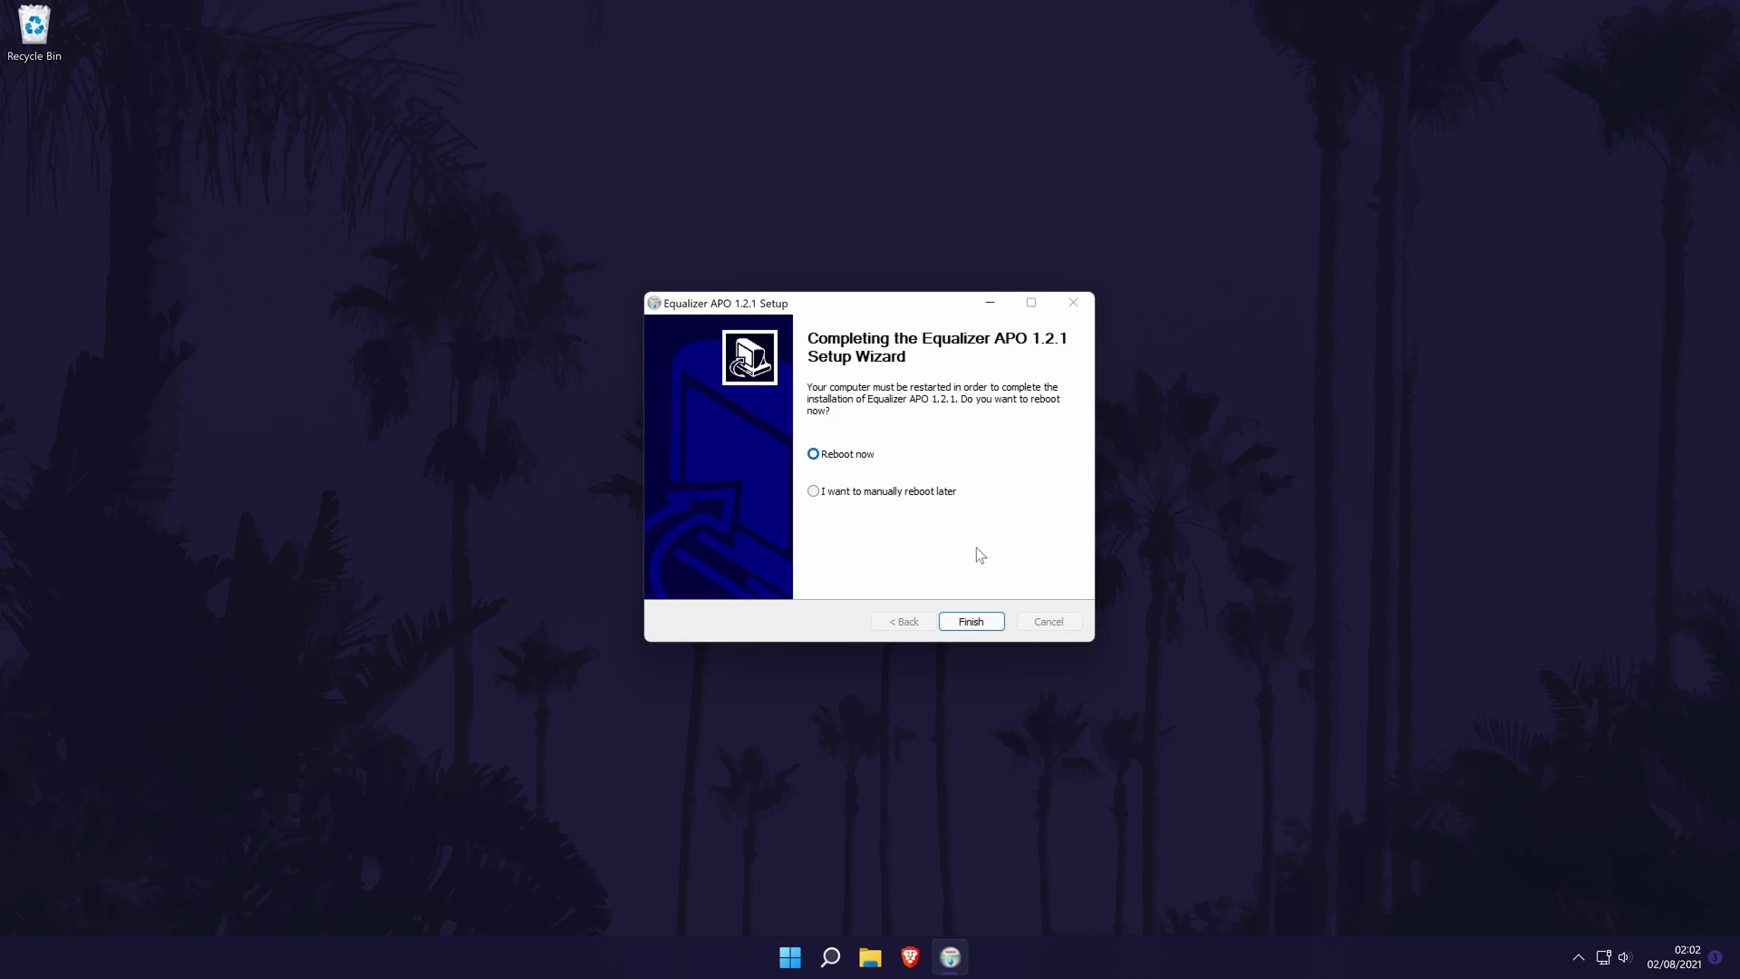
pyautogui.click(857, 492)
pyautogui.click(984, 622)
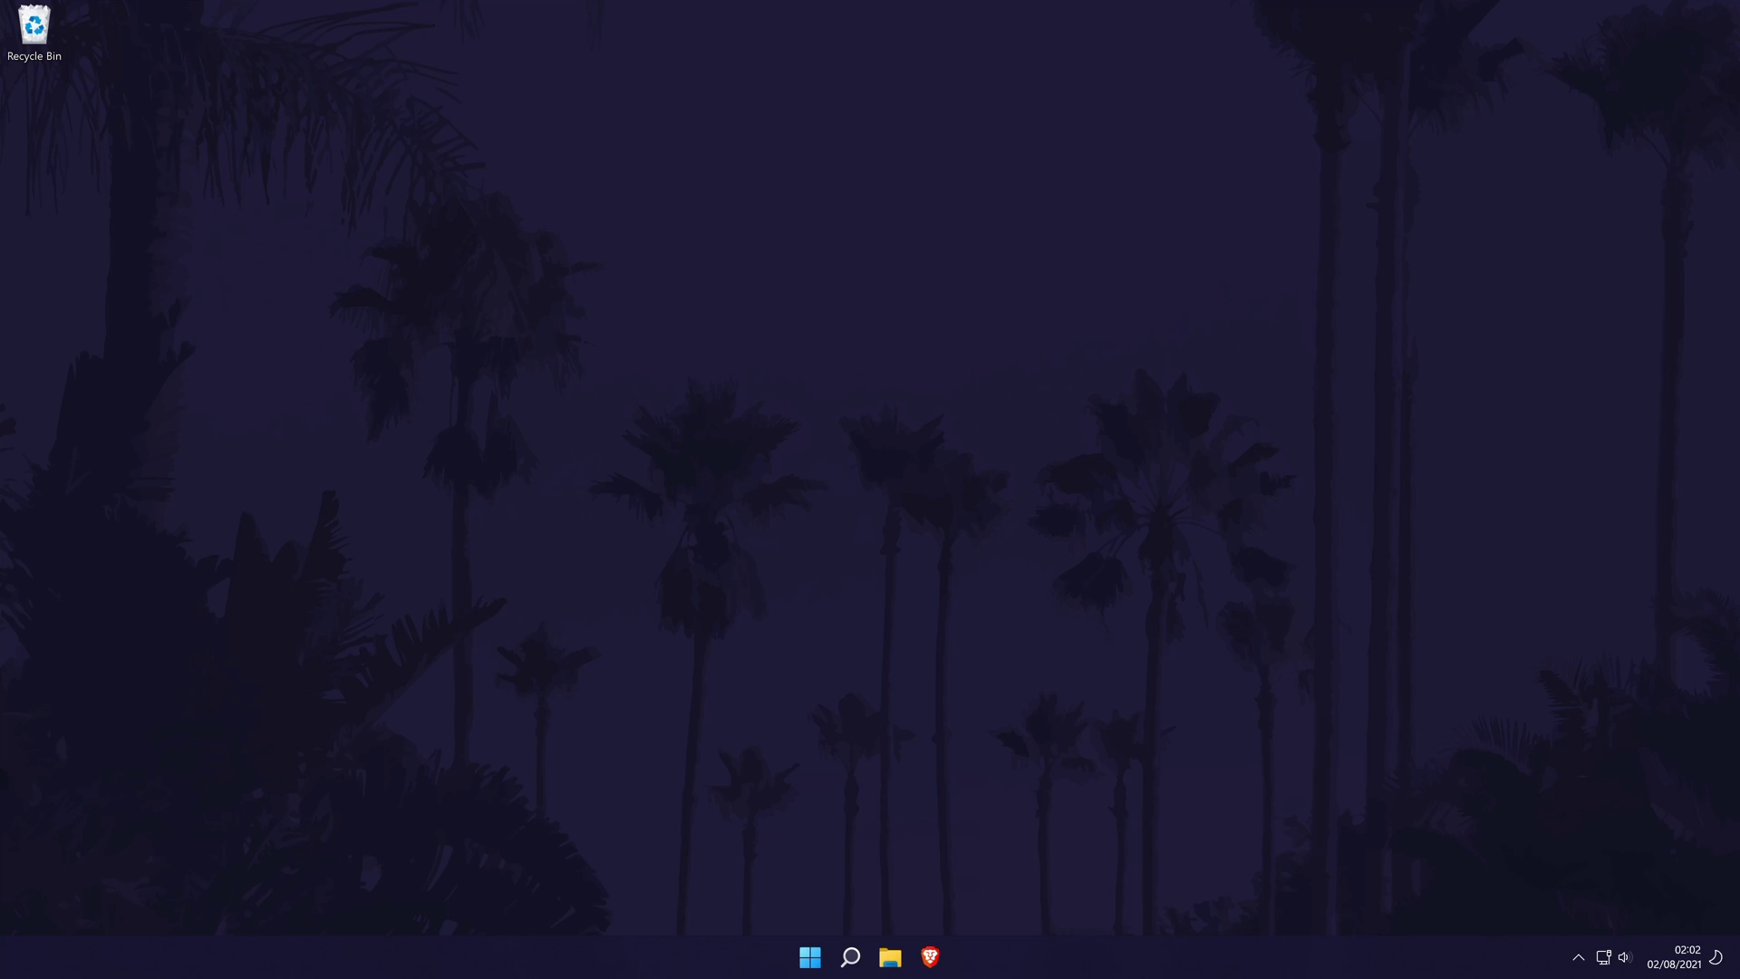
# Step: Browse to This PC > Windows (C:) > Program Files > EqualizerAPO and launch Editor
pyautogui.press('super+e')
pyautogui.click(627, 543)
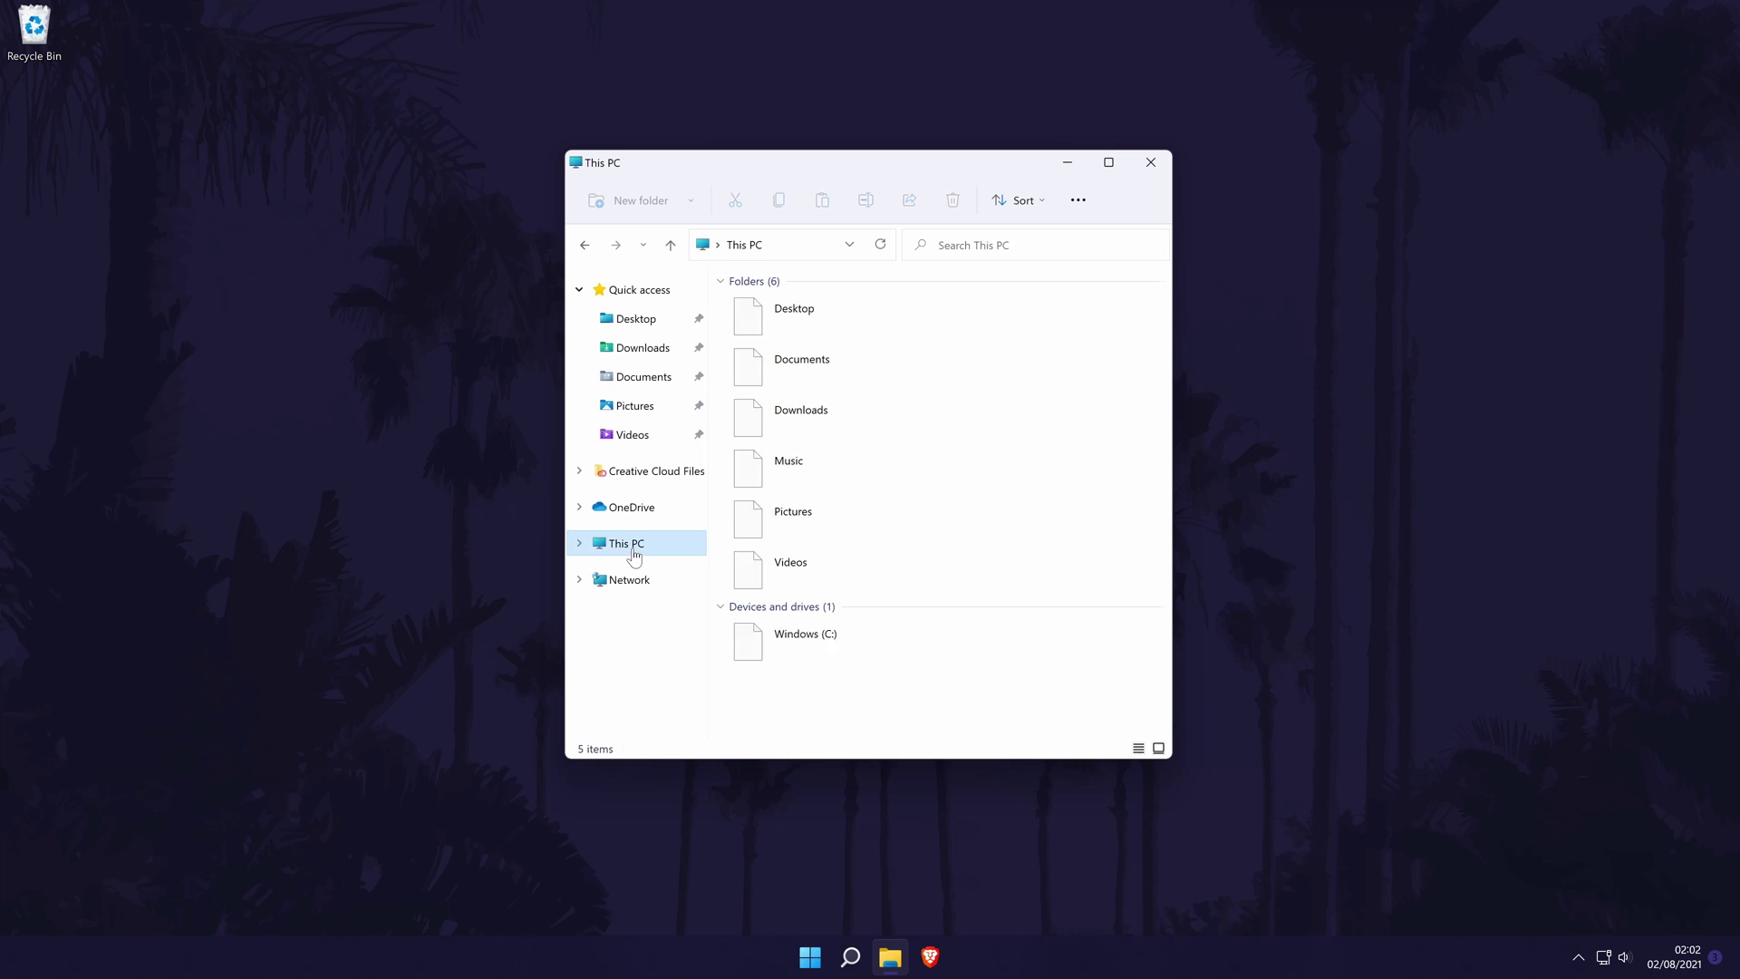
pyautogui.doubleClick(847, 641)
pyautogui.doubleClick(805, 396)
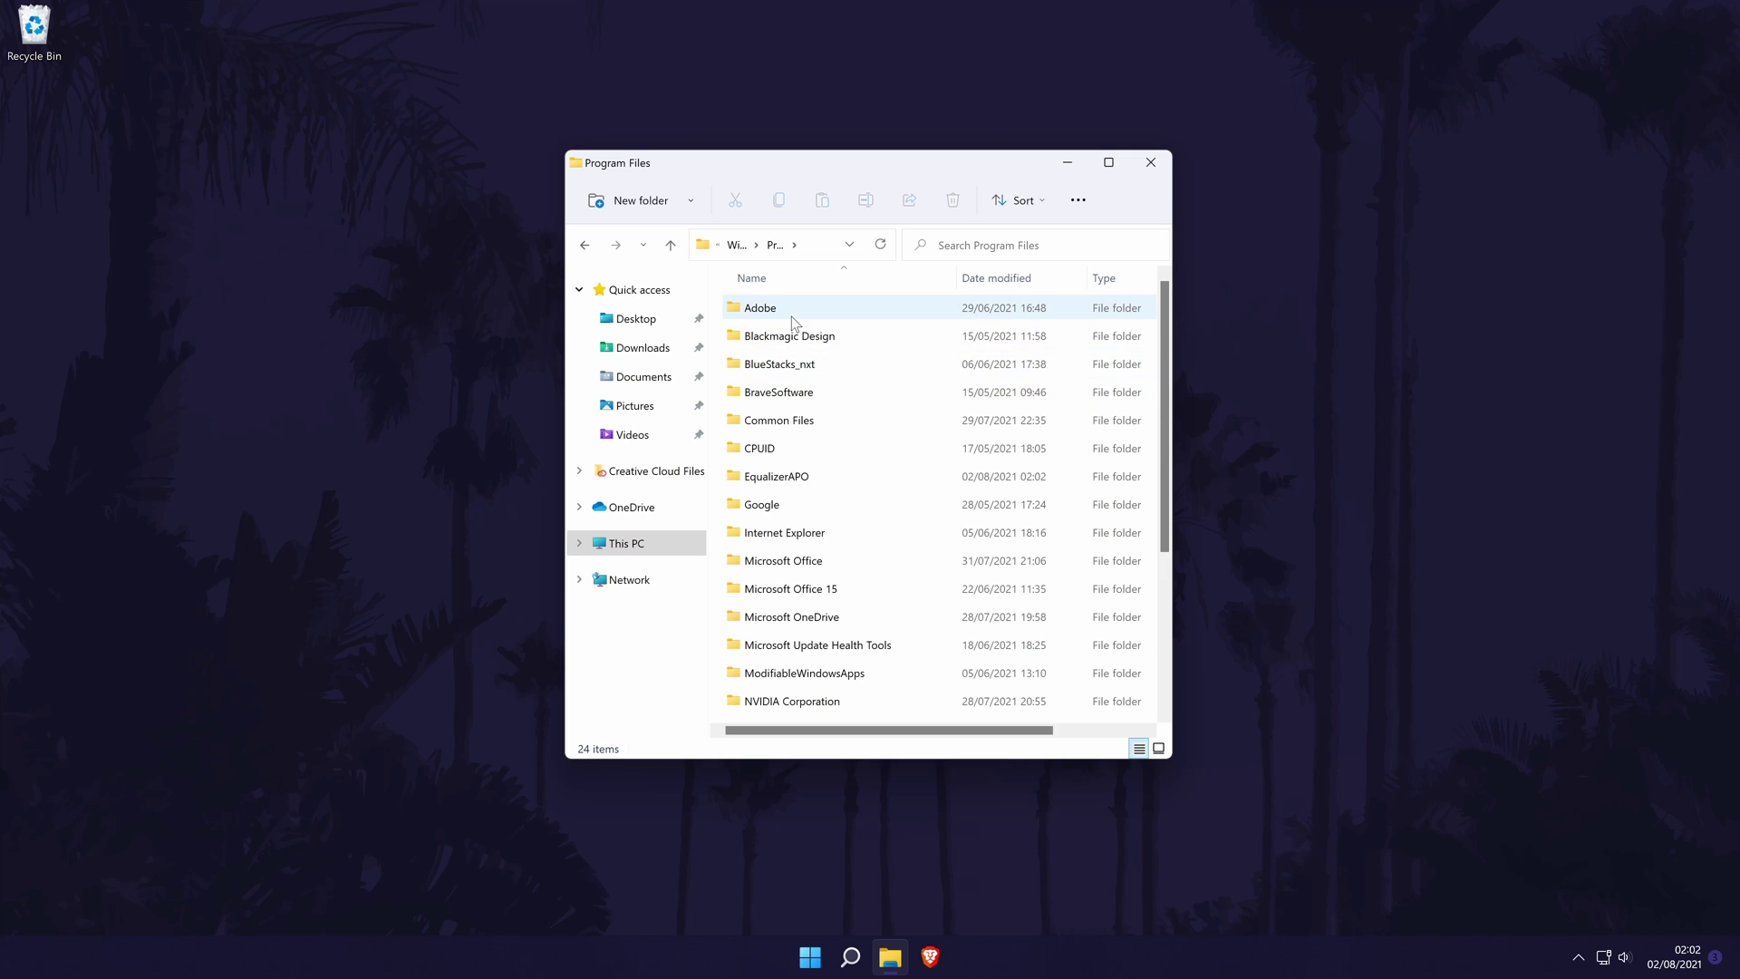
pyautogui.doubleClick(769, 481)
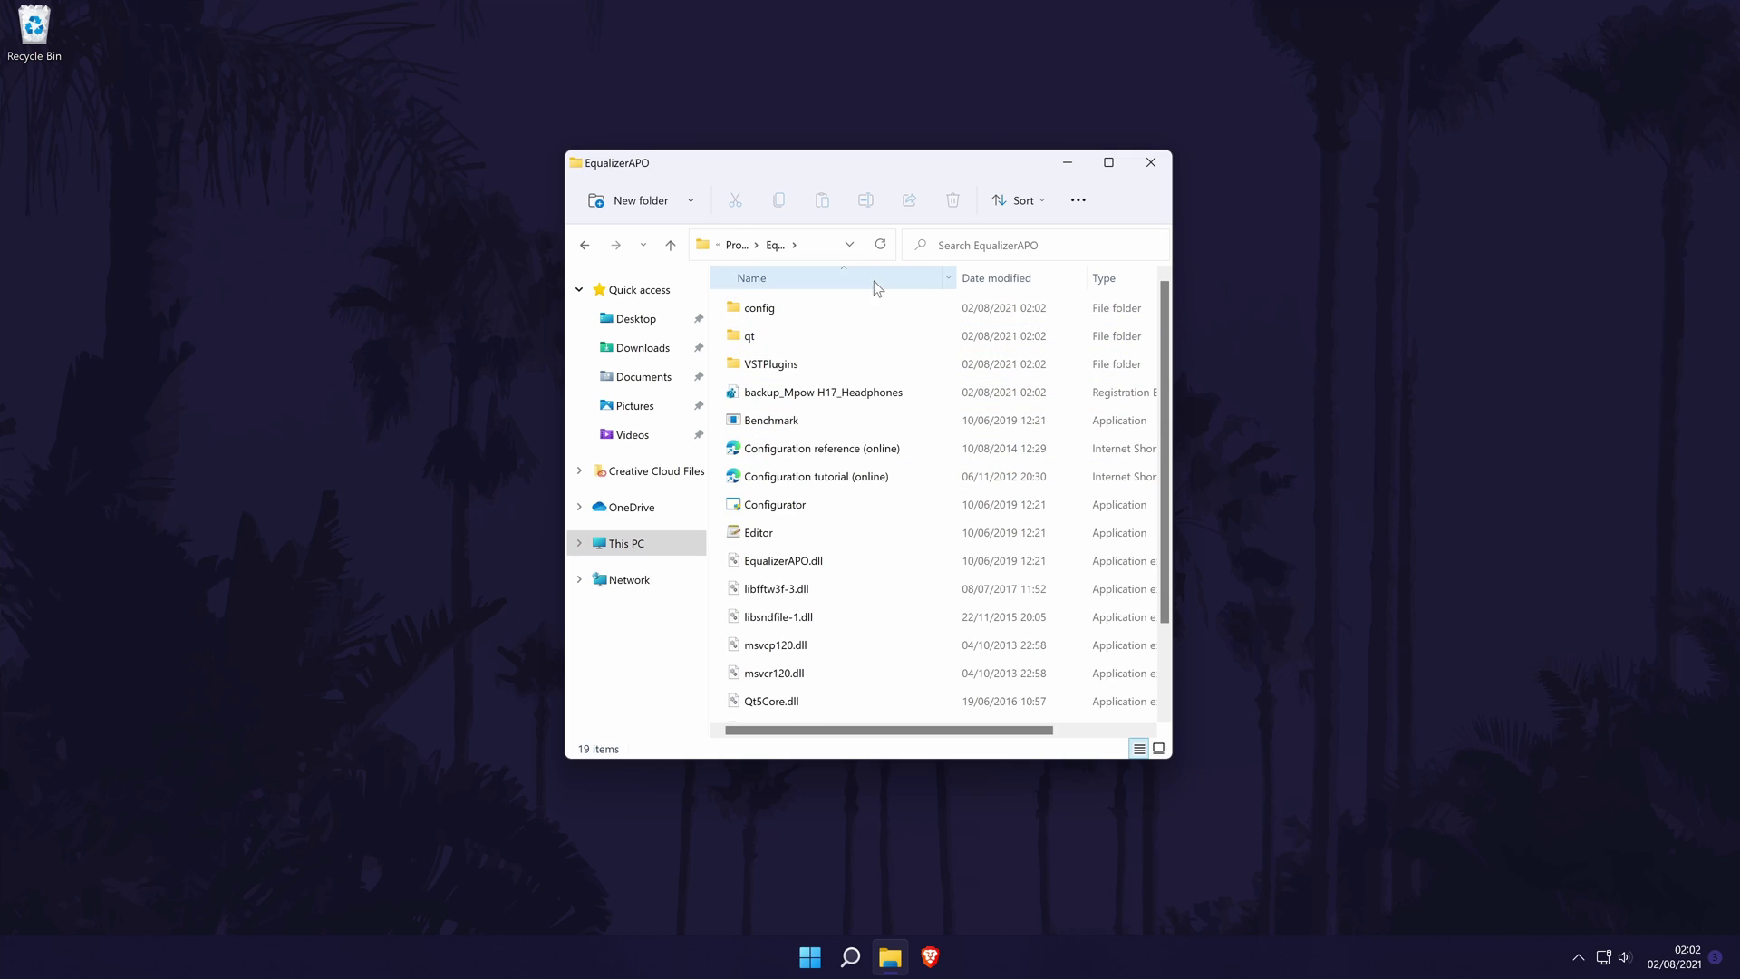
pyautogui.click(775, 539)
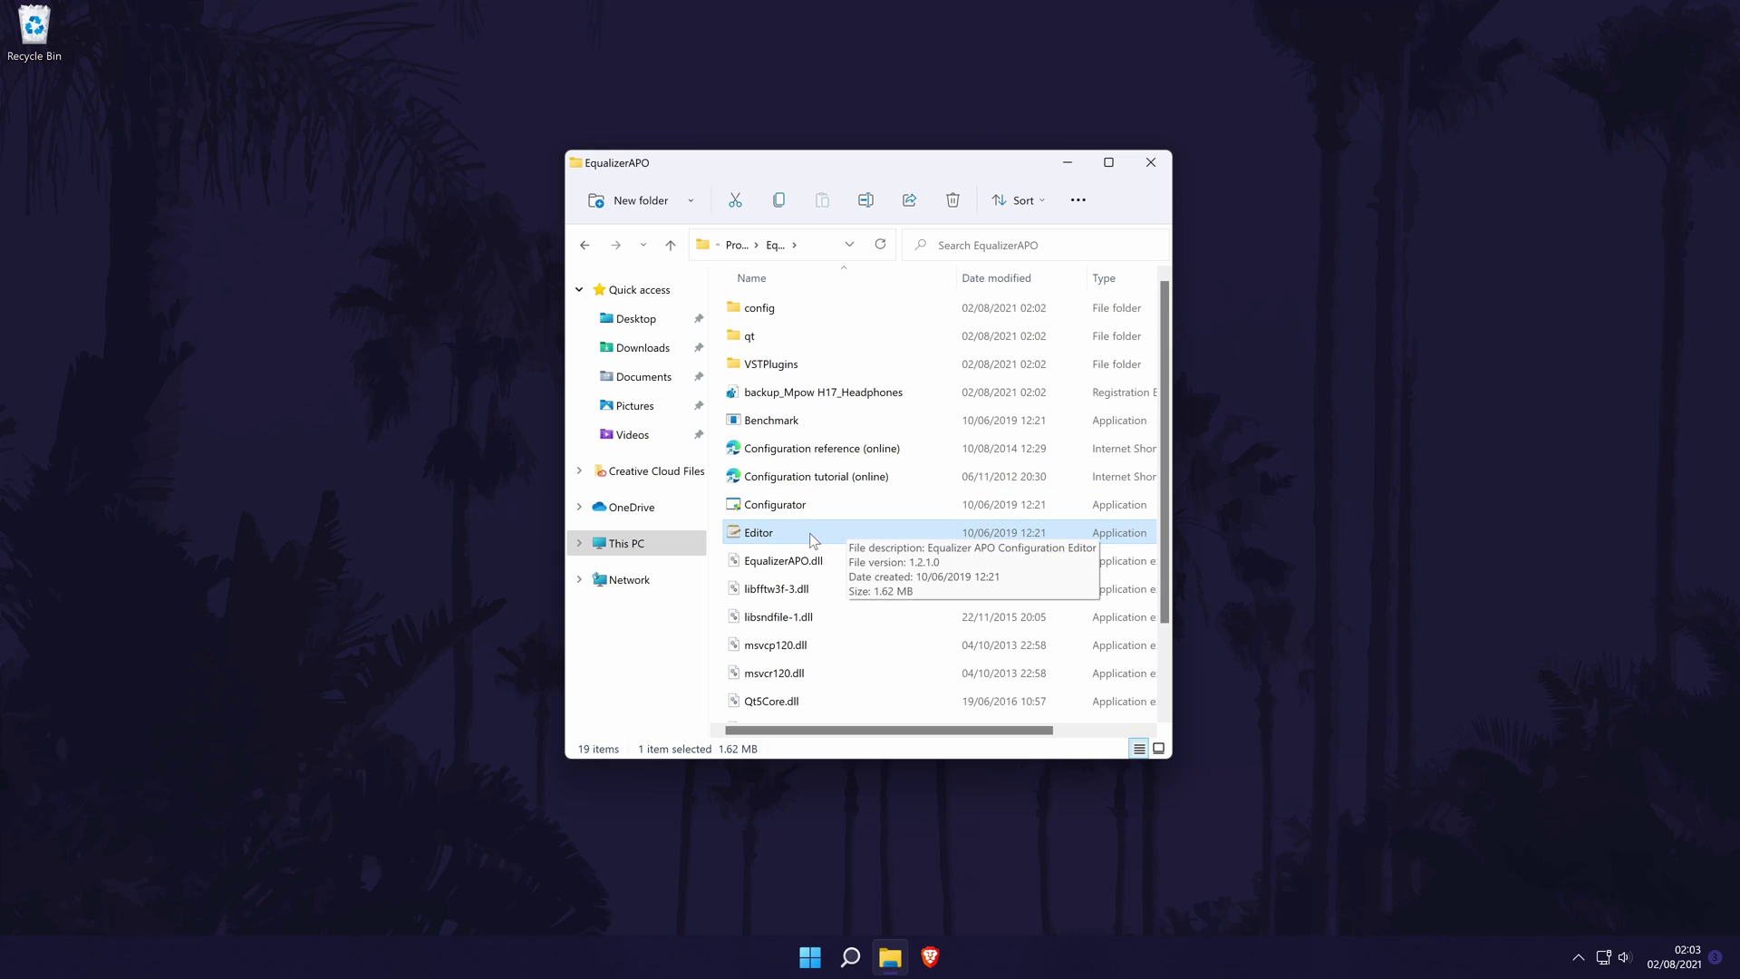
pyautogui.doubleClick(810, 534)
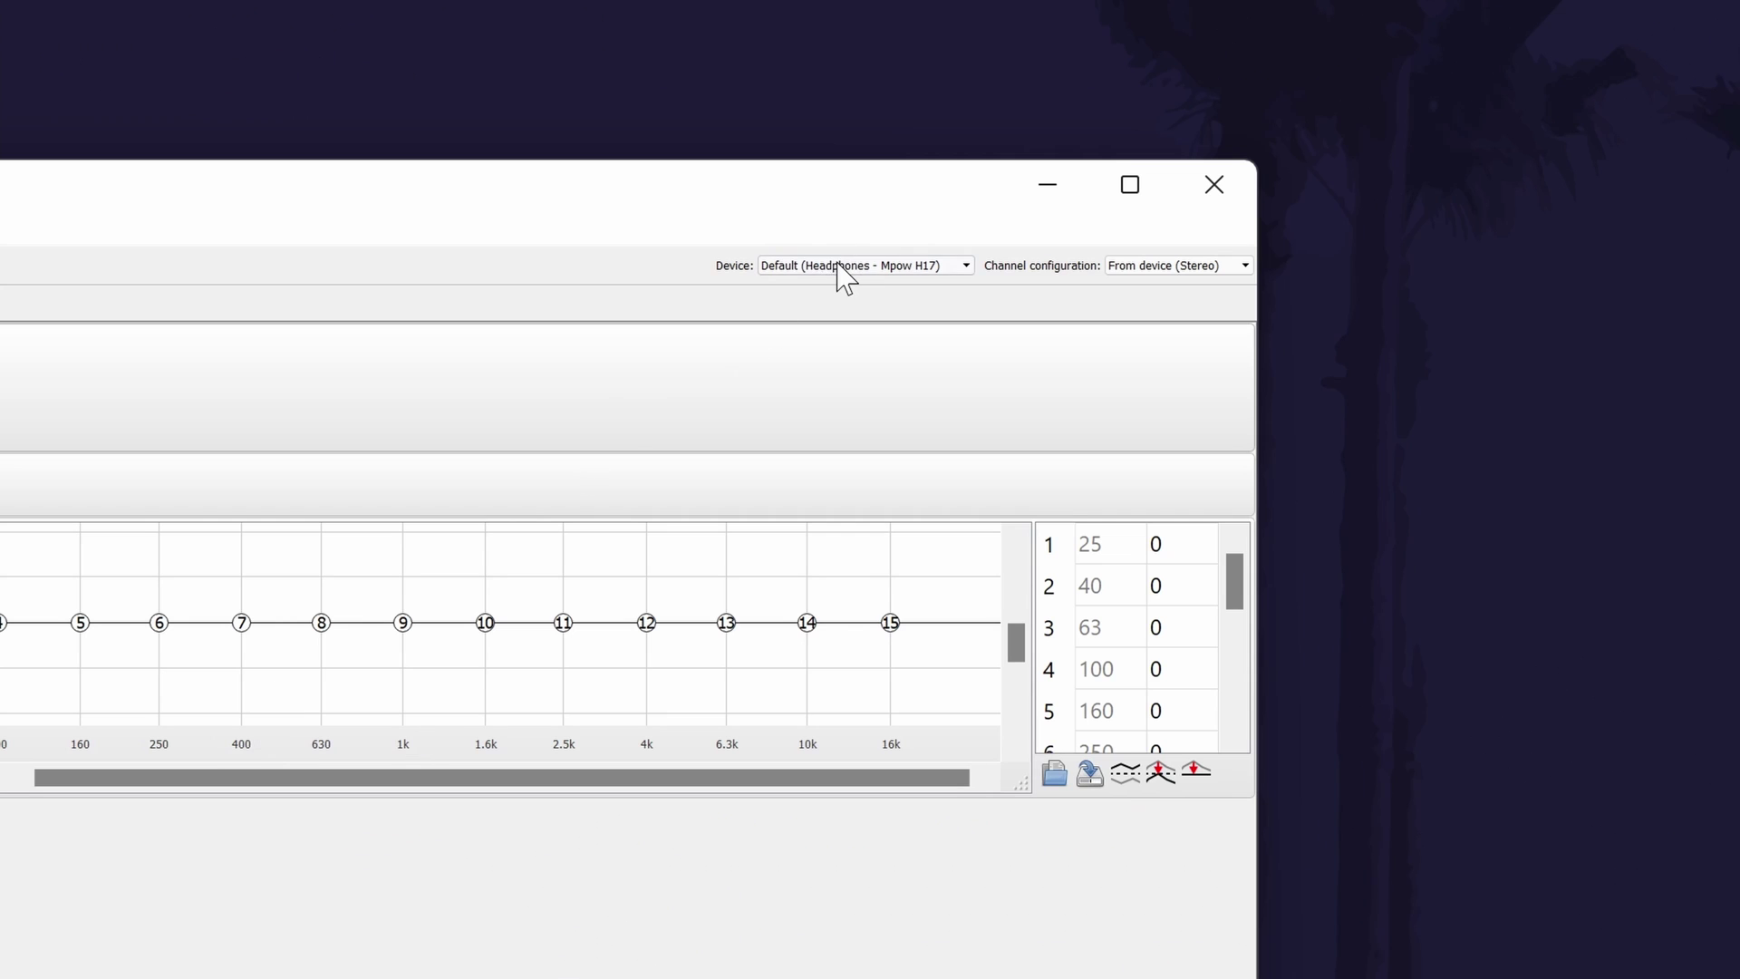
# Step: Keep Headphones - Mpow H17 as the device and delete all preamp, include and graphic EQ rows
pyautogui.click(1126, 147)
pyautogui.click(865, 283)
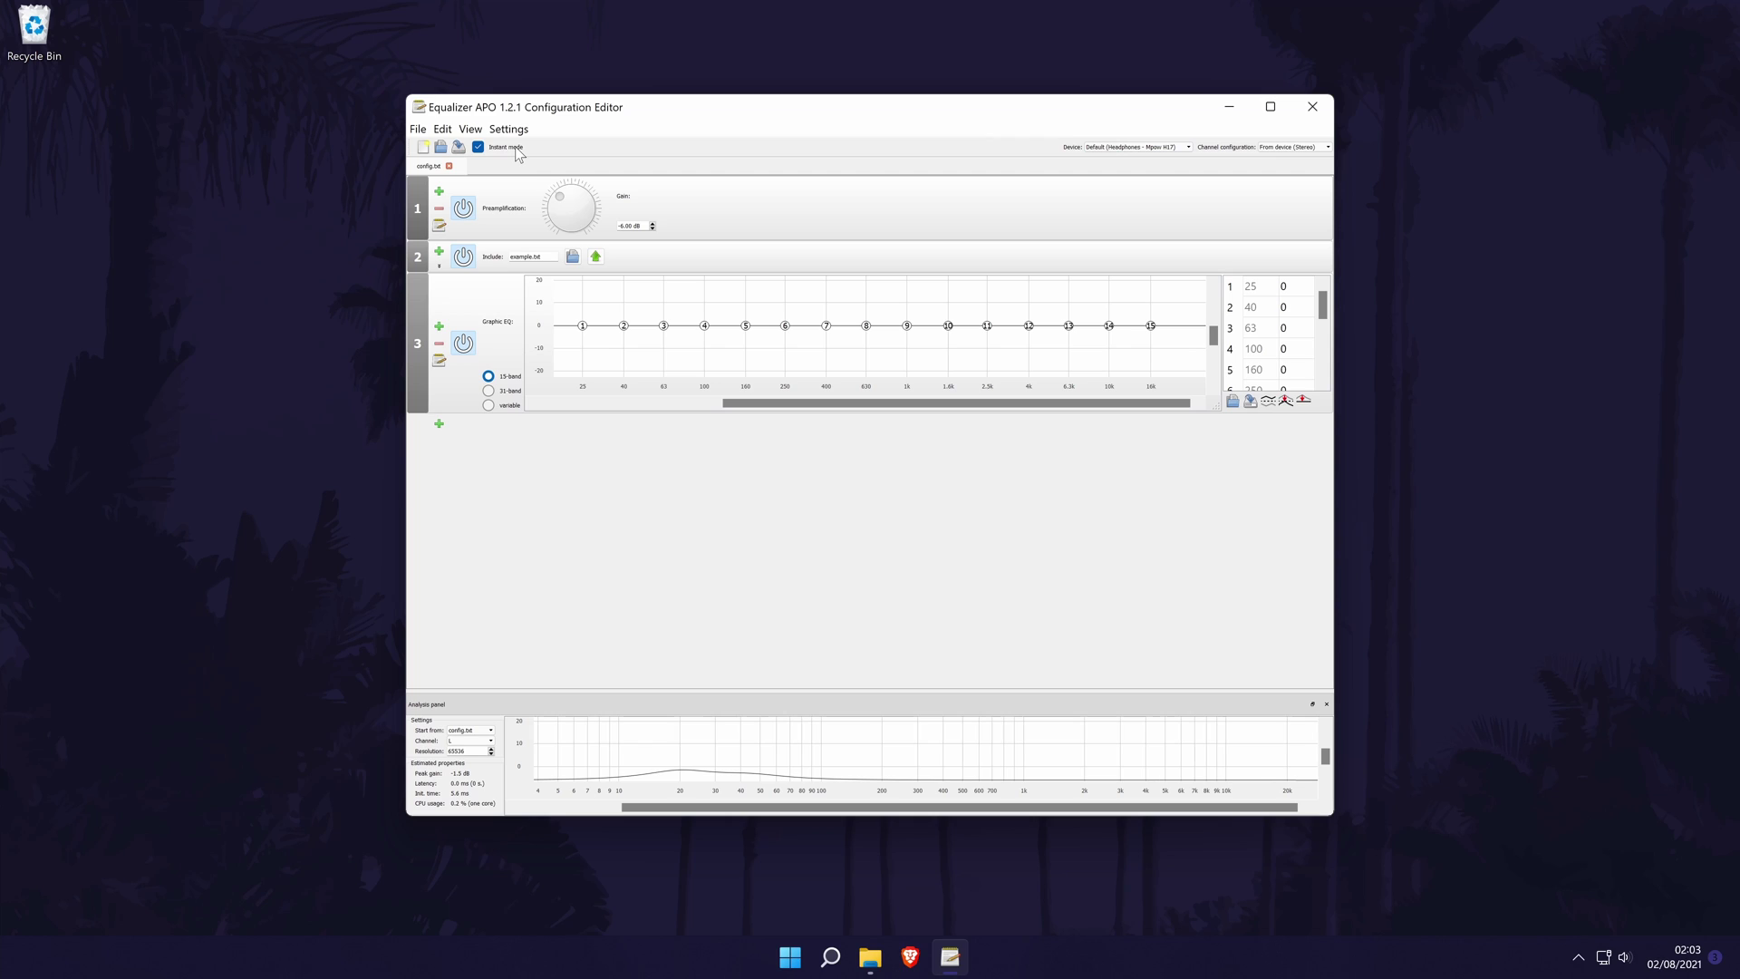
pyautogui.hotkey('ctrl', 'a')
pyautogui.press('Delete')
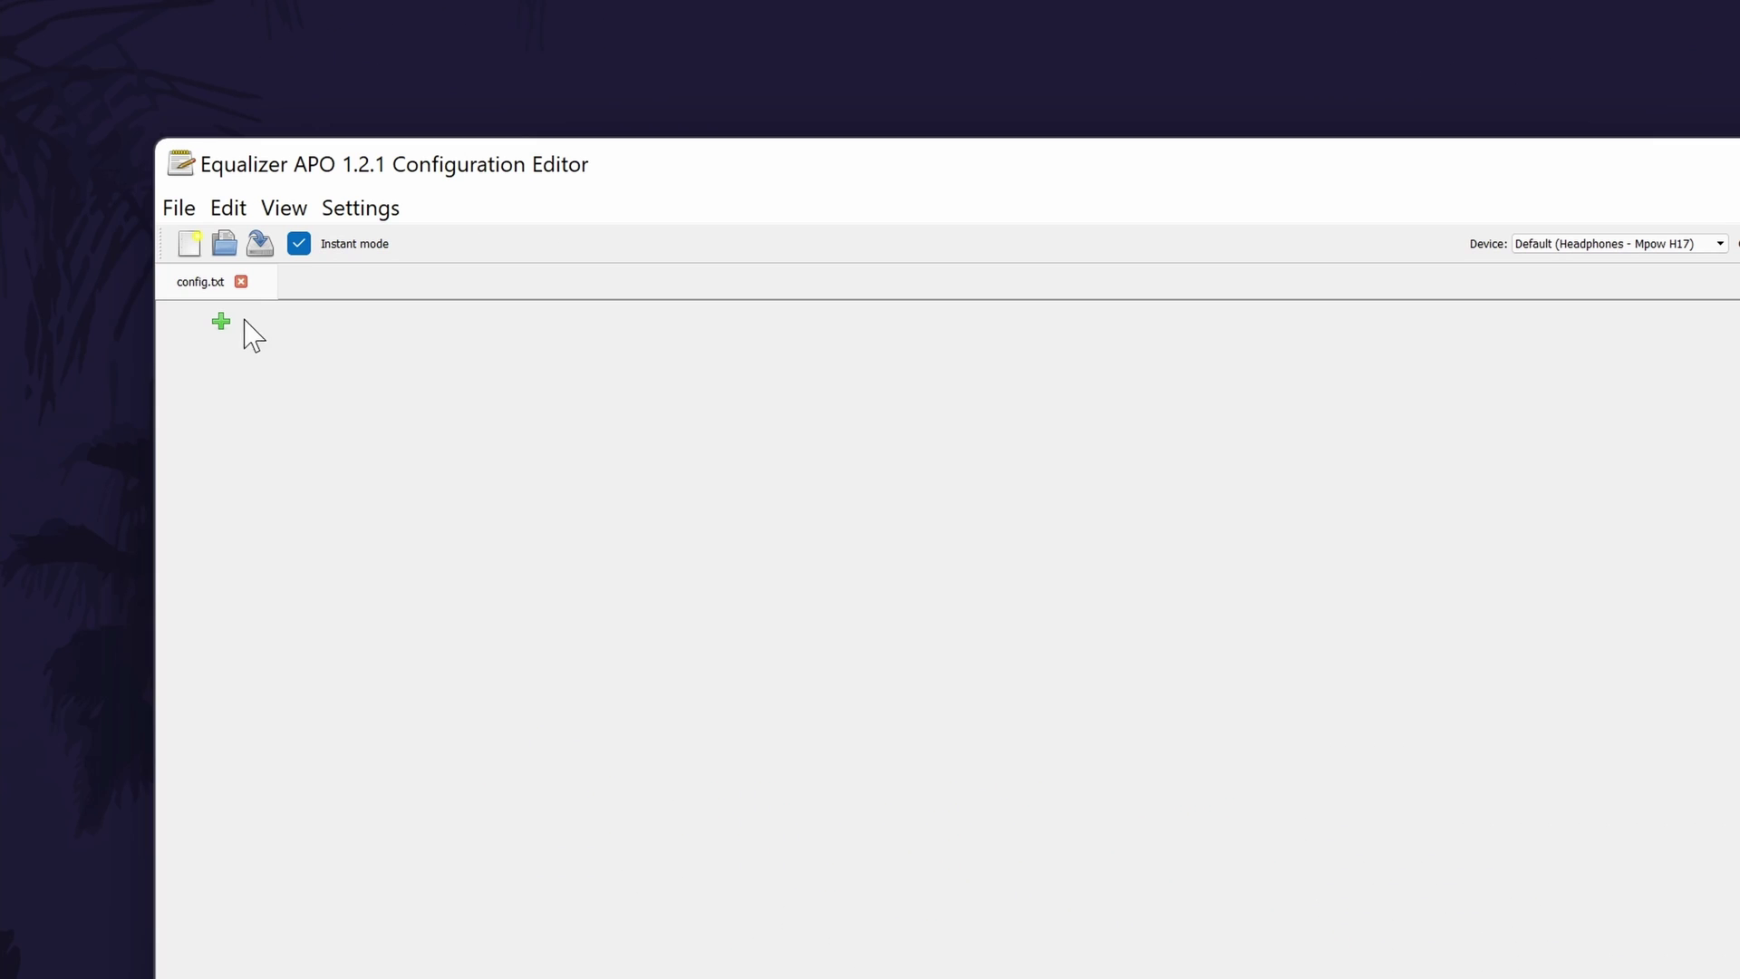
# Step: Add a Basic filters > Preamp filter and set its gain to 5 dB
pyautogui.click(439, 186)
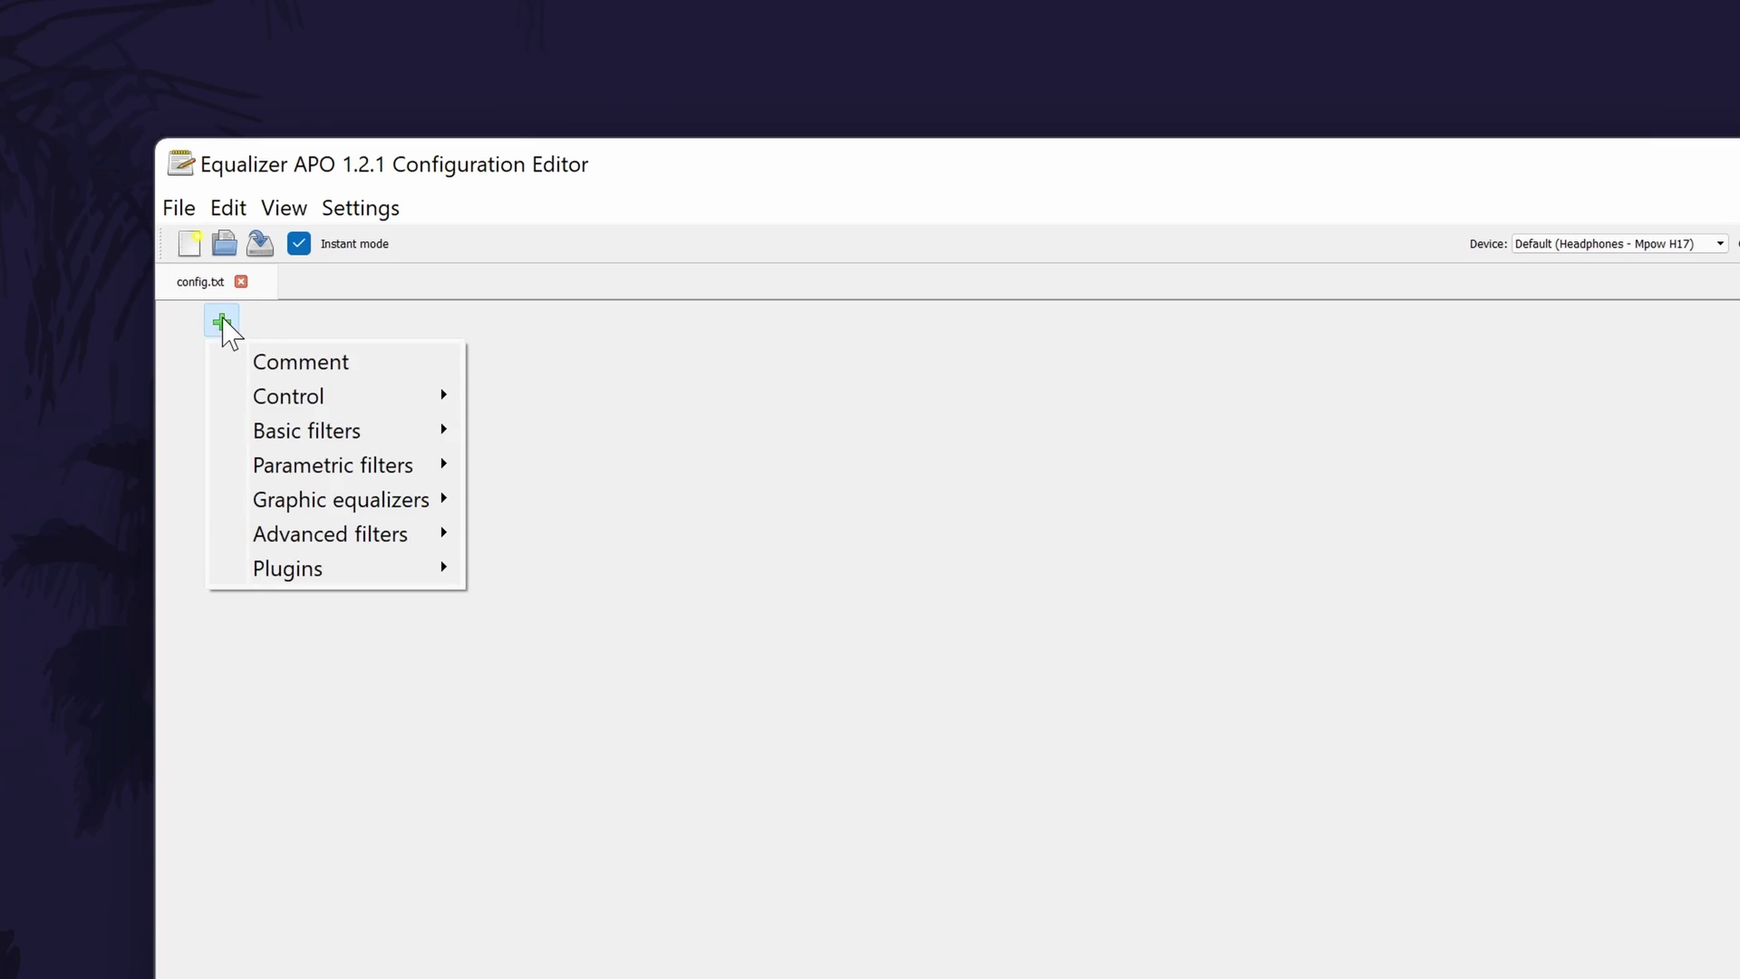
pyautogui.moveTo(365, 435)
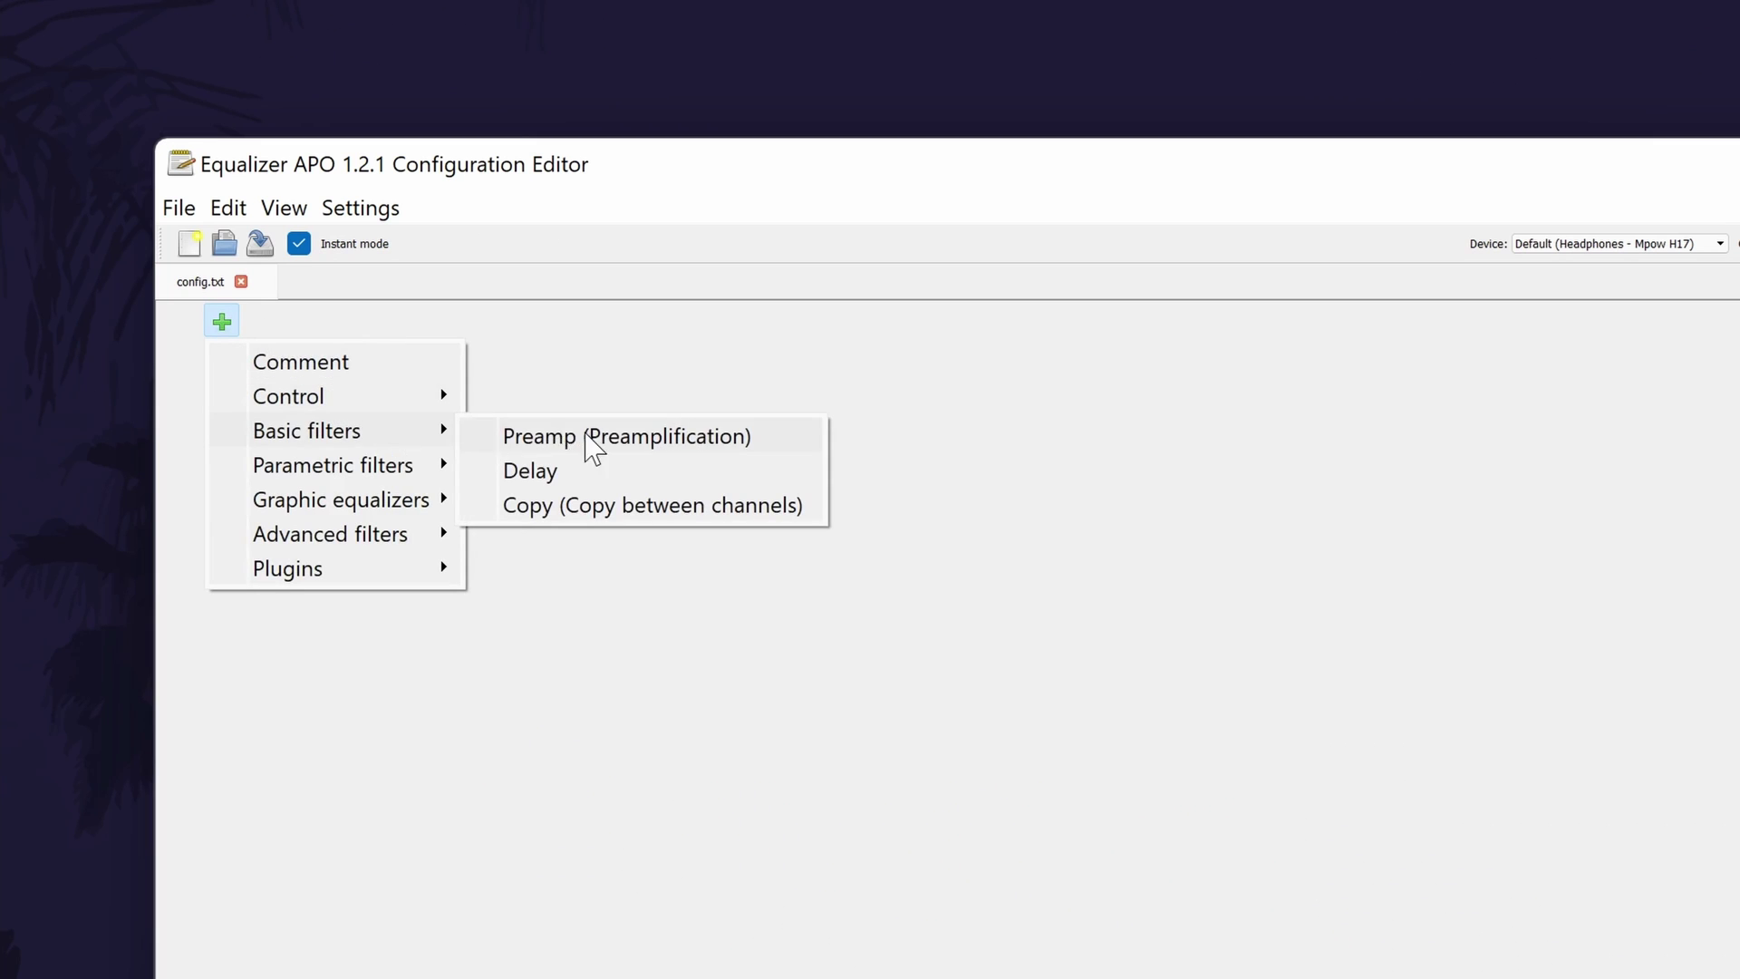
pyautogui.click(634, 439)
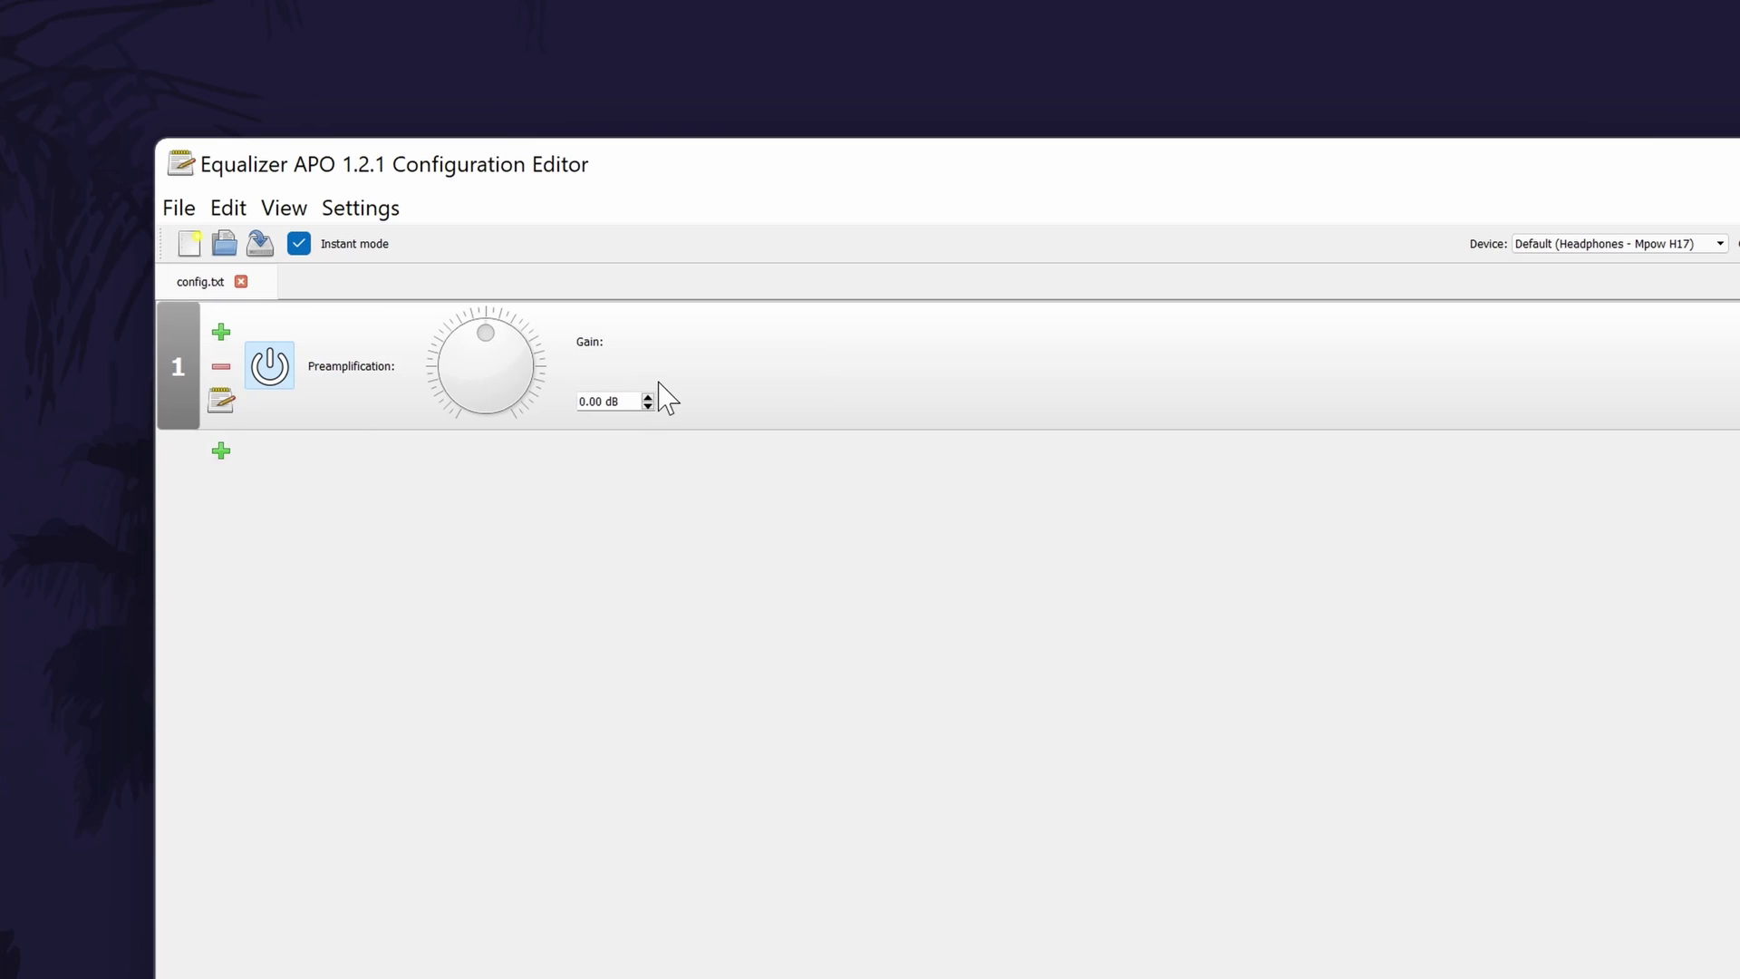
pyautogui.click(647, 397)
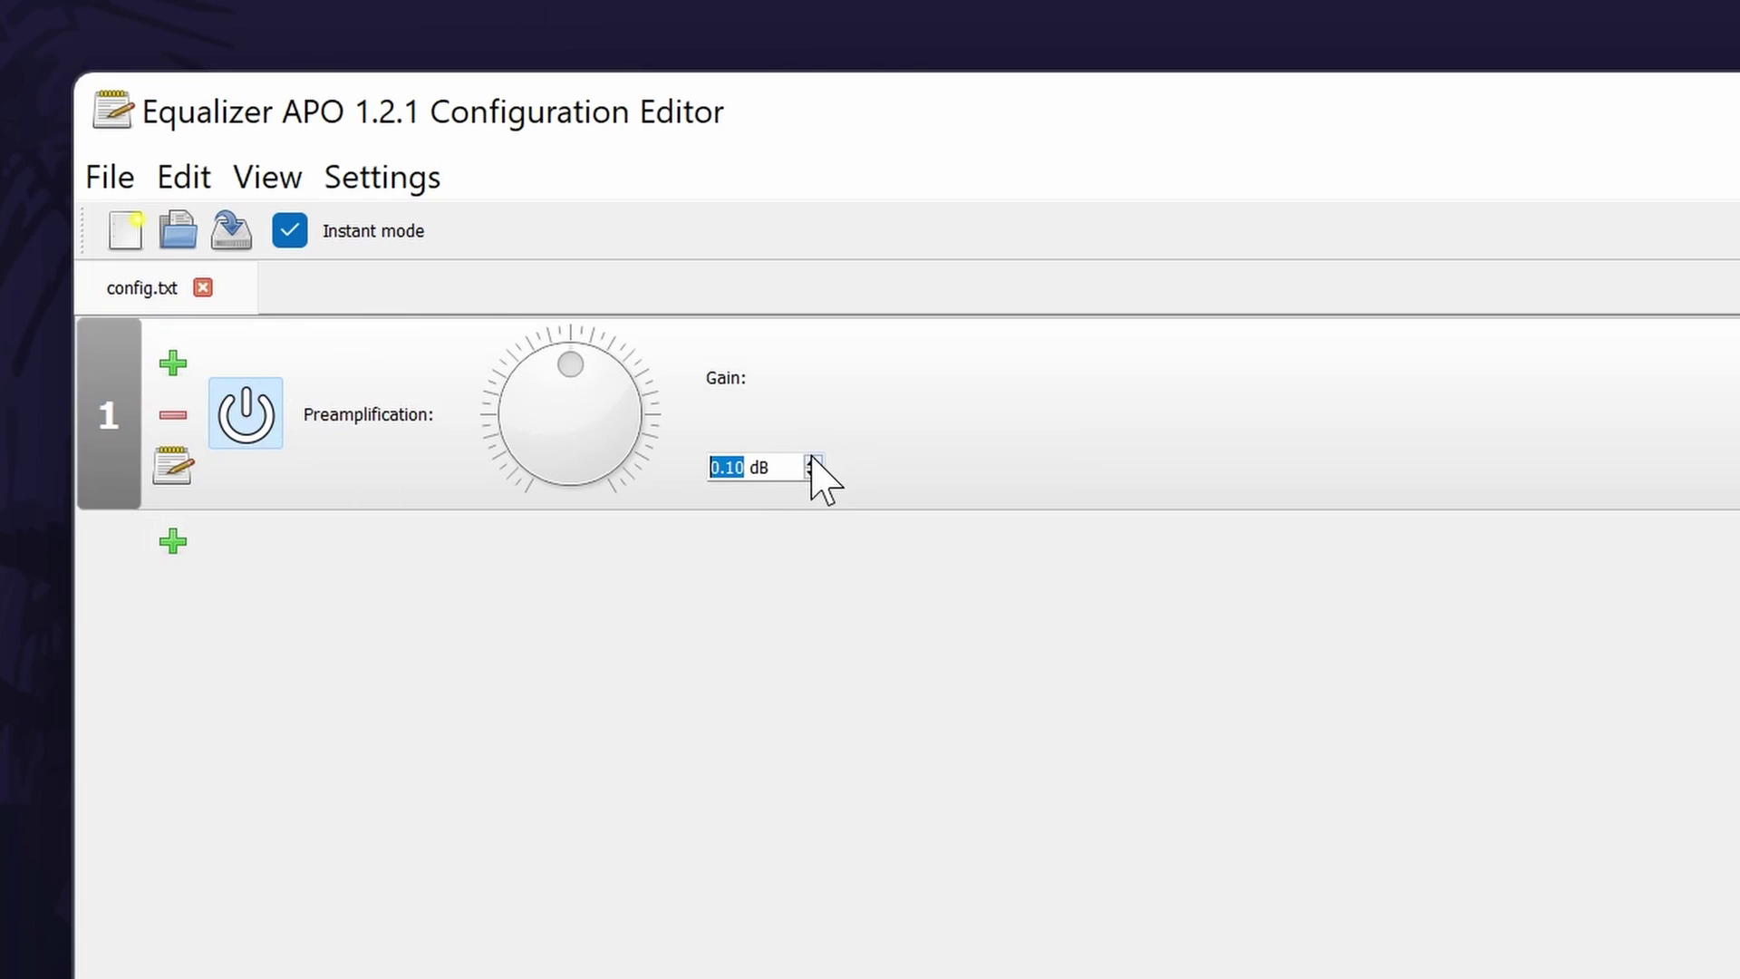
pyautogui.click(647, 397)
pyautogui.click(647, 396)
pyautogui.write('5')
pyautogui.press('Return')
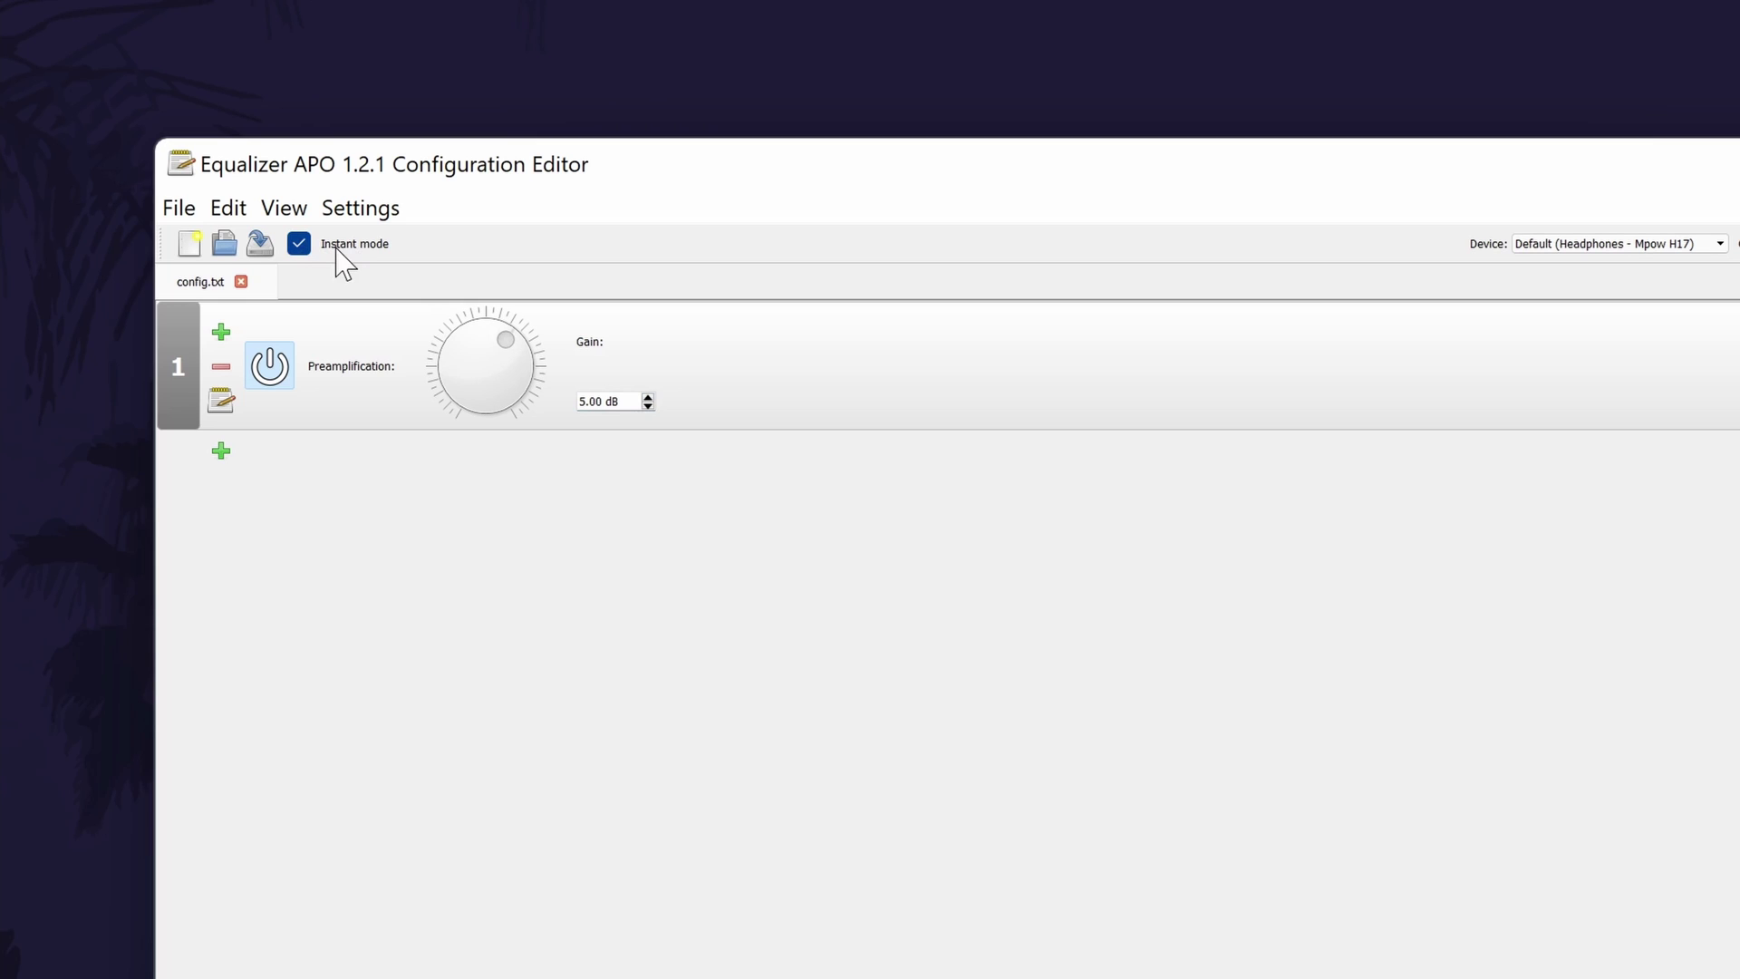
# Step: Save config.txt with the 5 dB preamp via File > Save
pyautogui.click(178, 209)
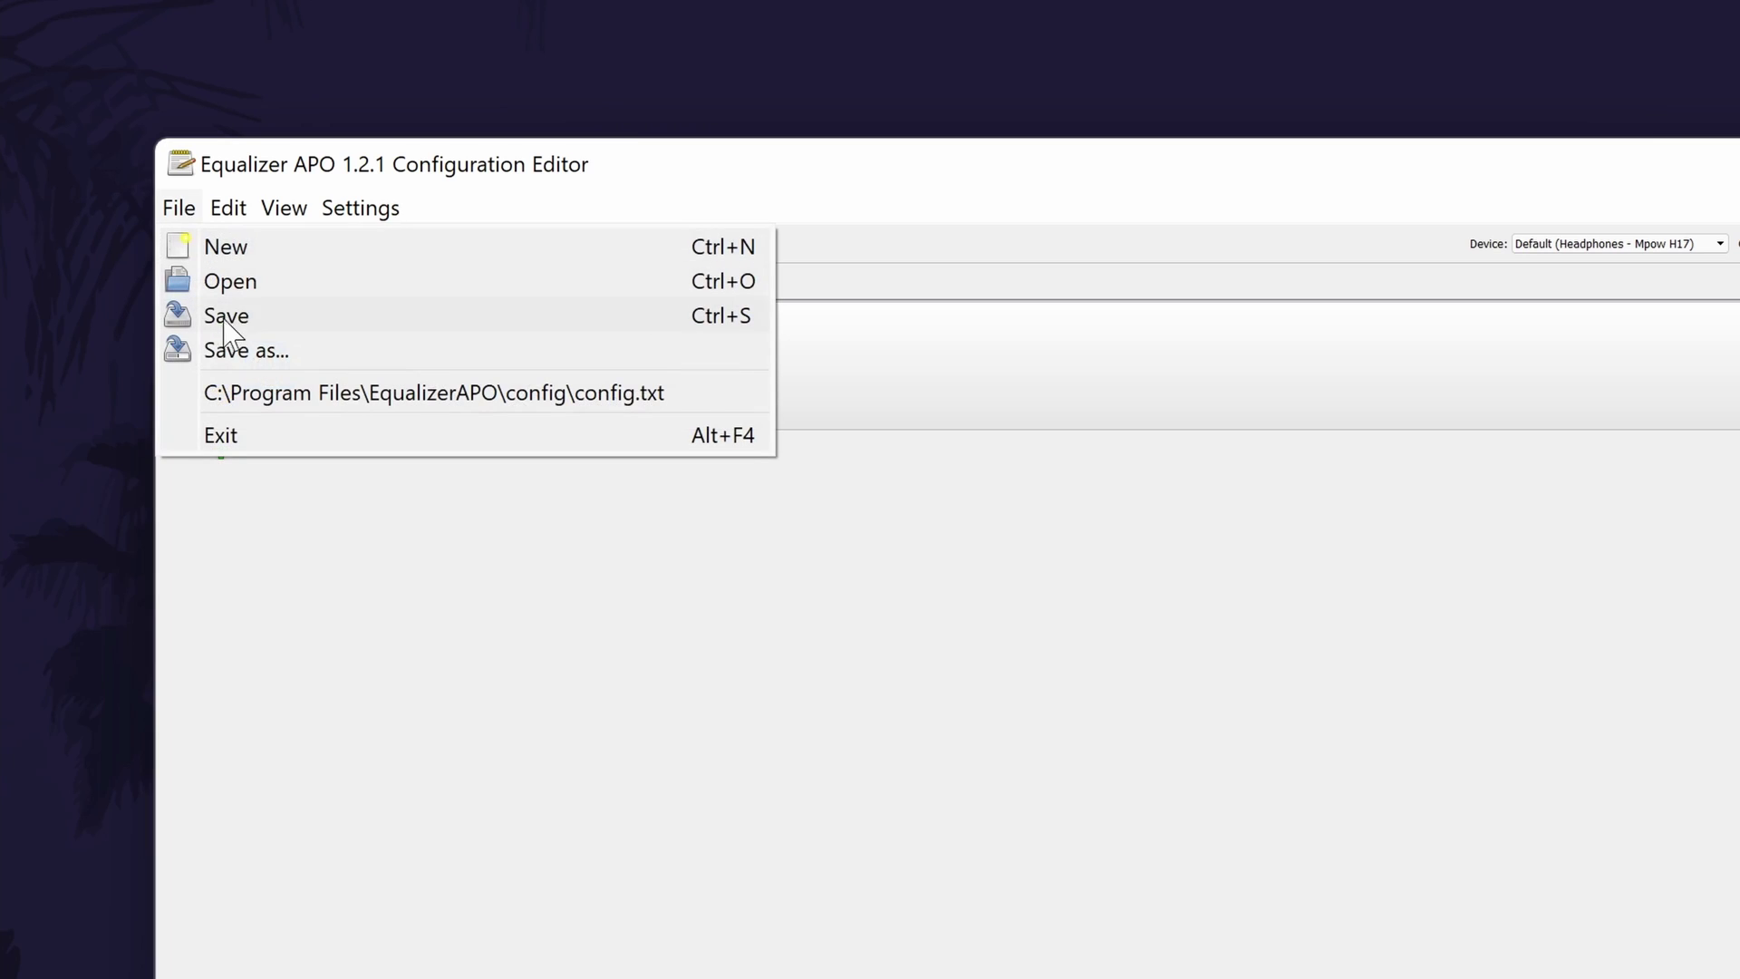
pyautogui.click(272, 332)
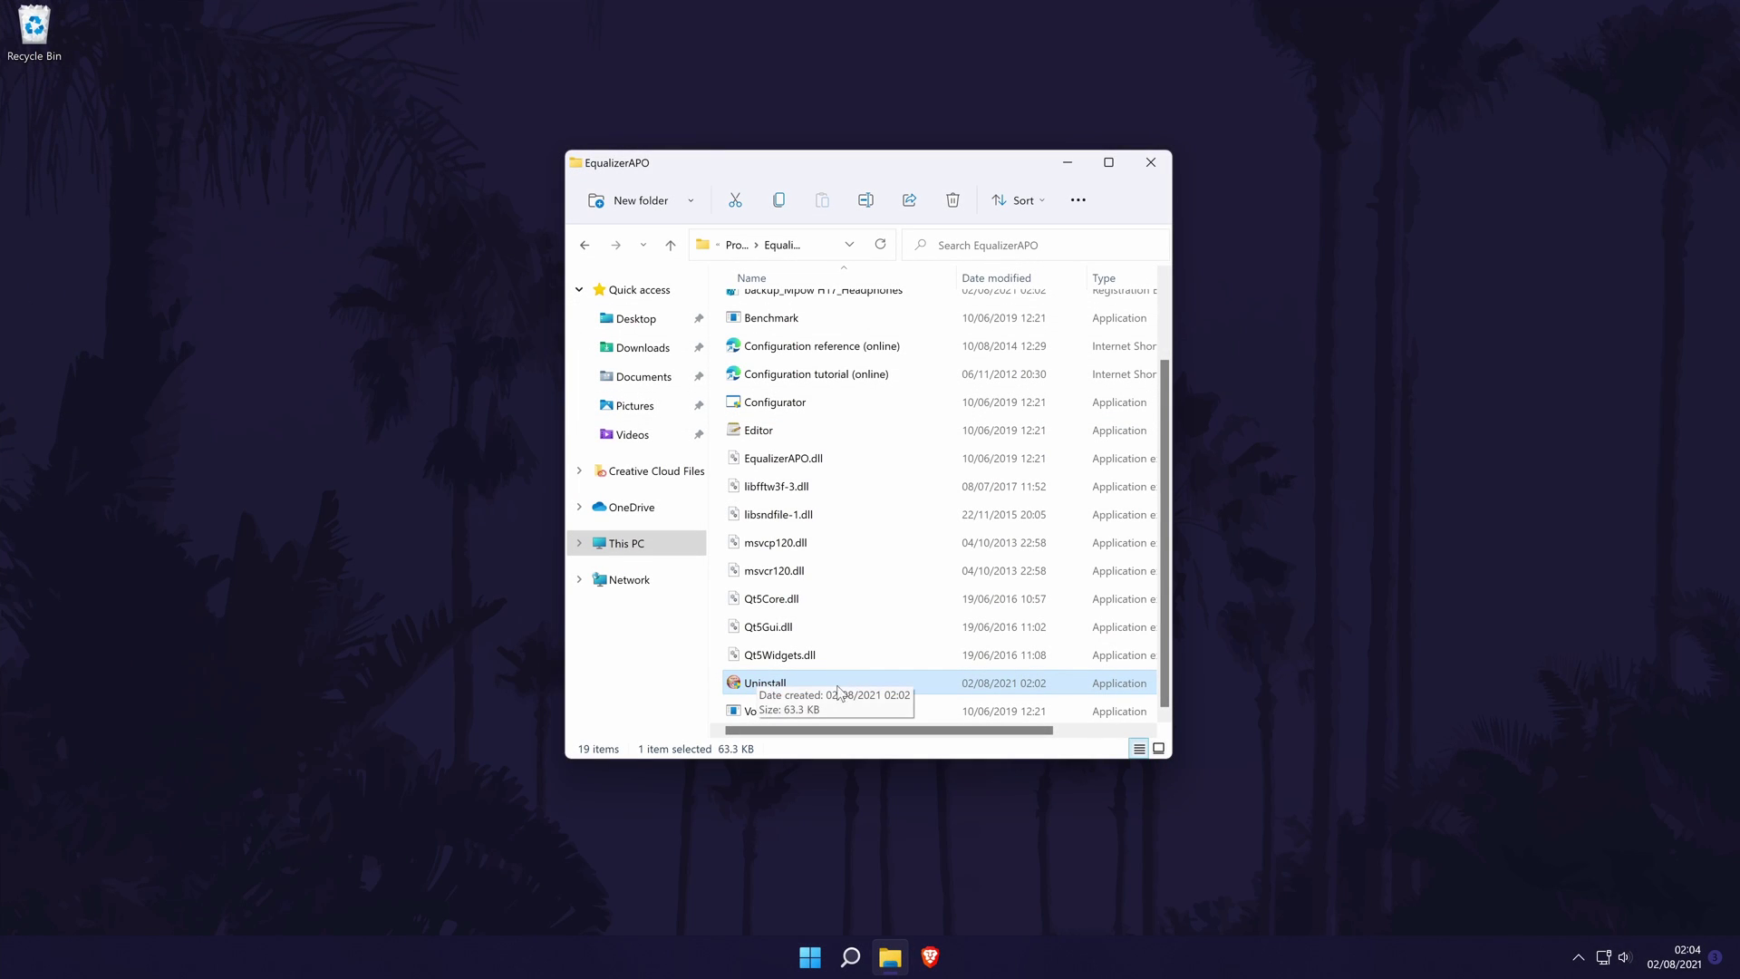
# Step: Launch Uninstall from the EqualizerAPO folder and advance past its welcome page
pyautogui.doubleClick(770, 689)
pyautogui.click(970, 620)
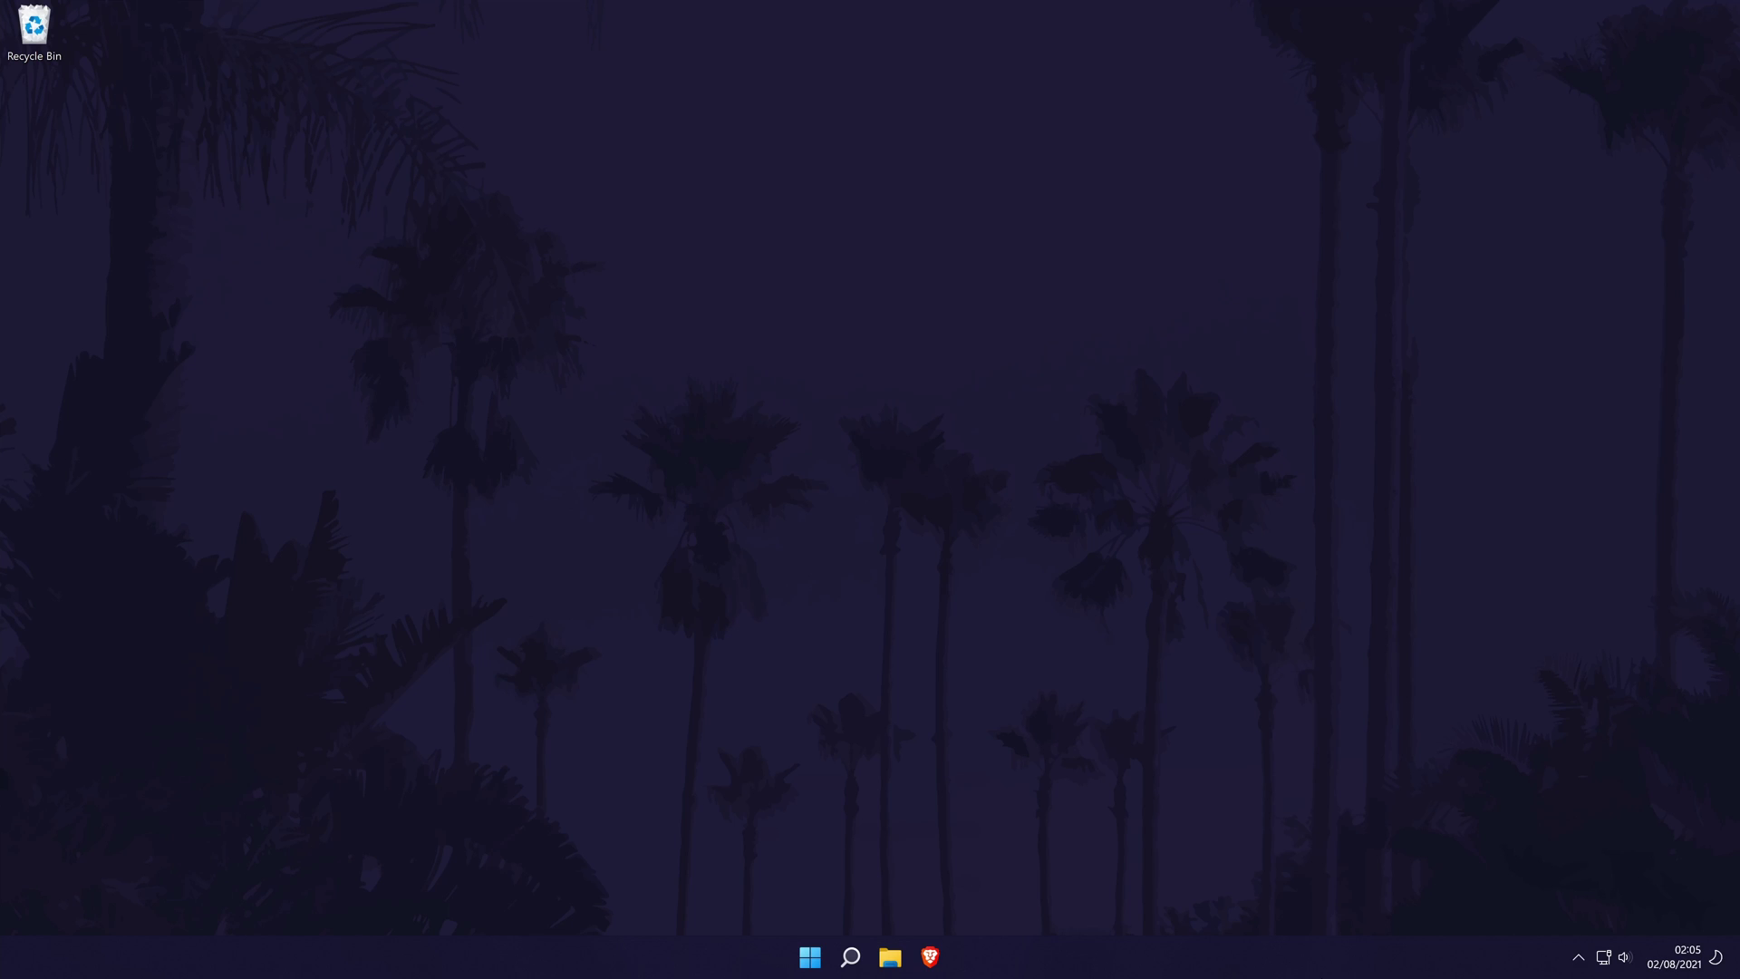
pyautogui.click(839, 964)
pyautogui.write('set')
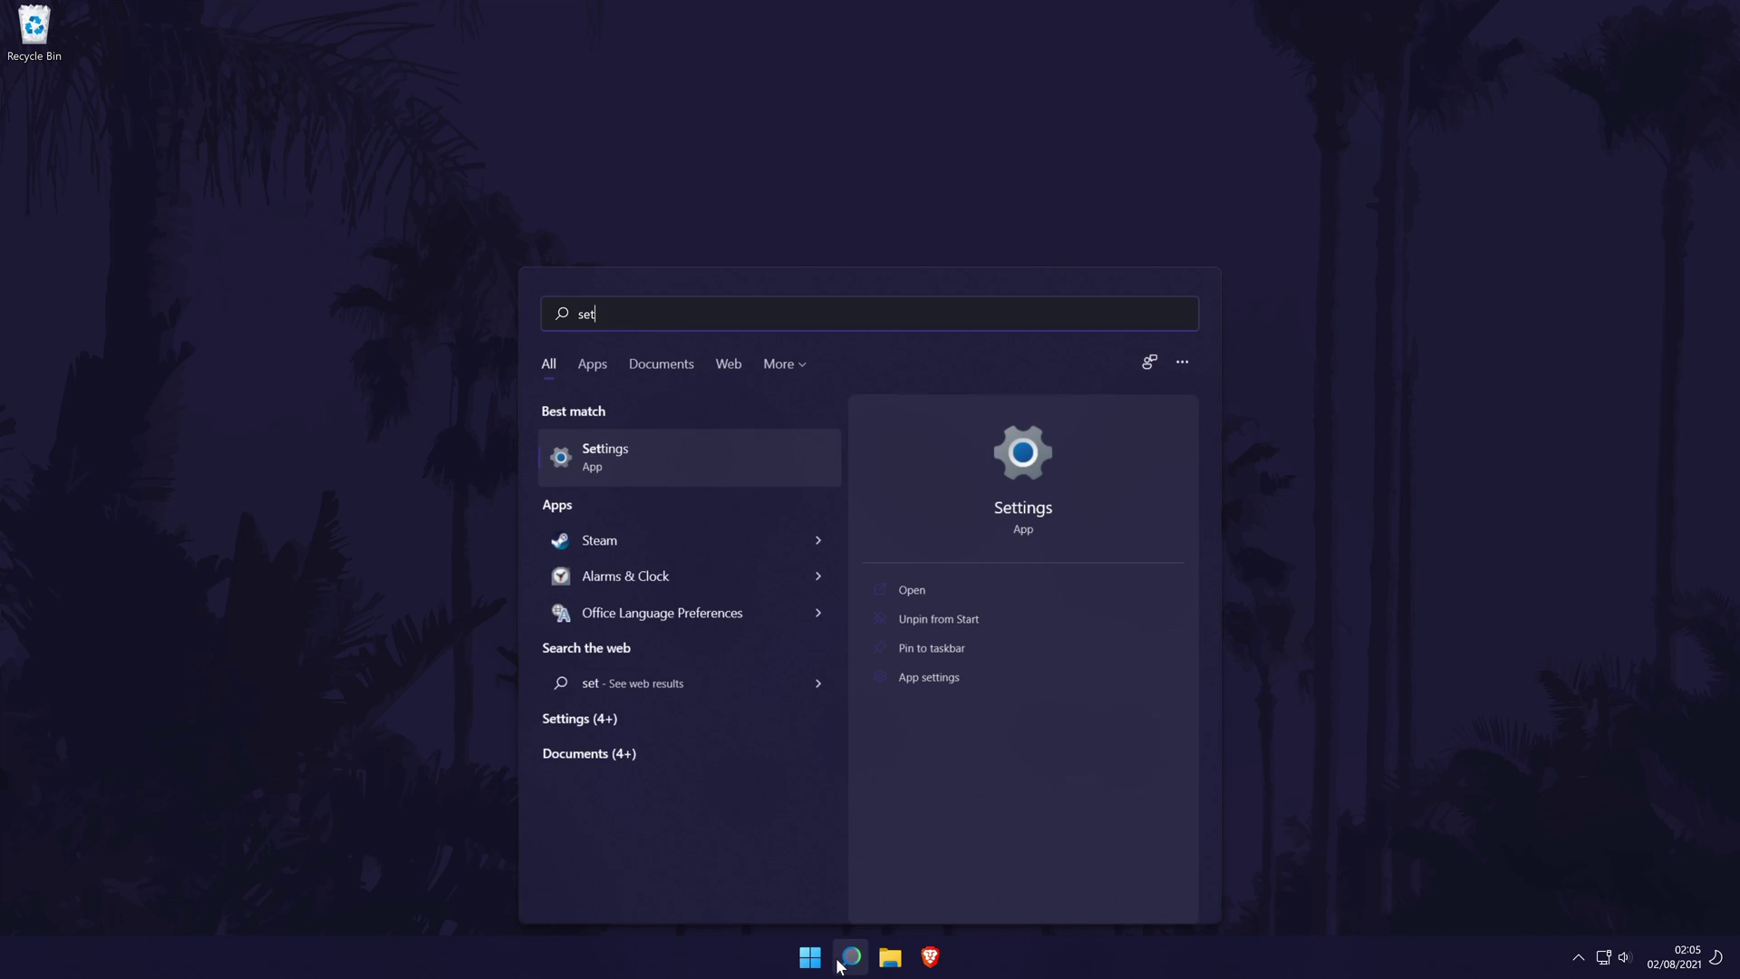
pyautogui.write('tings')
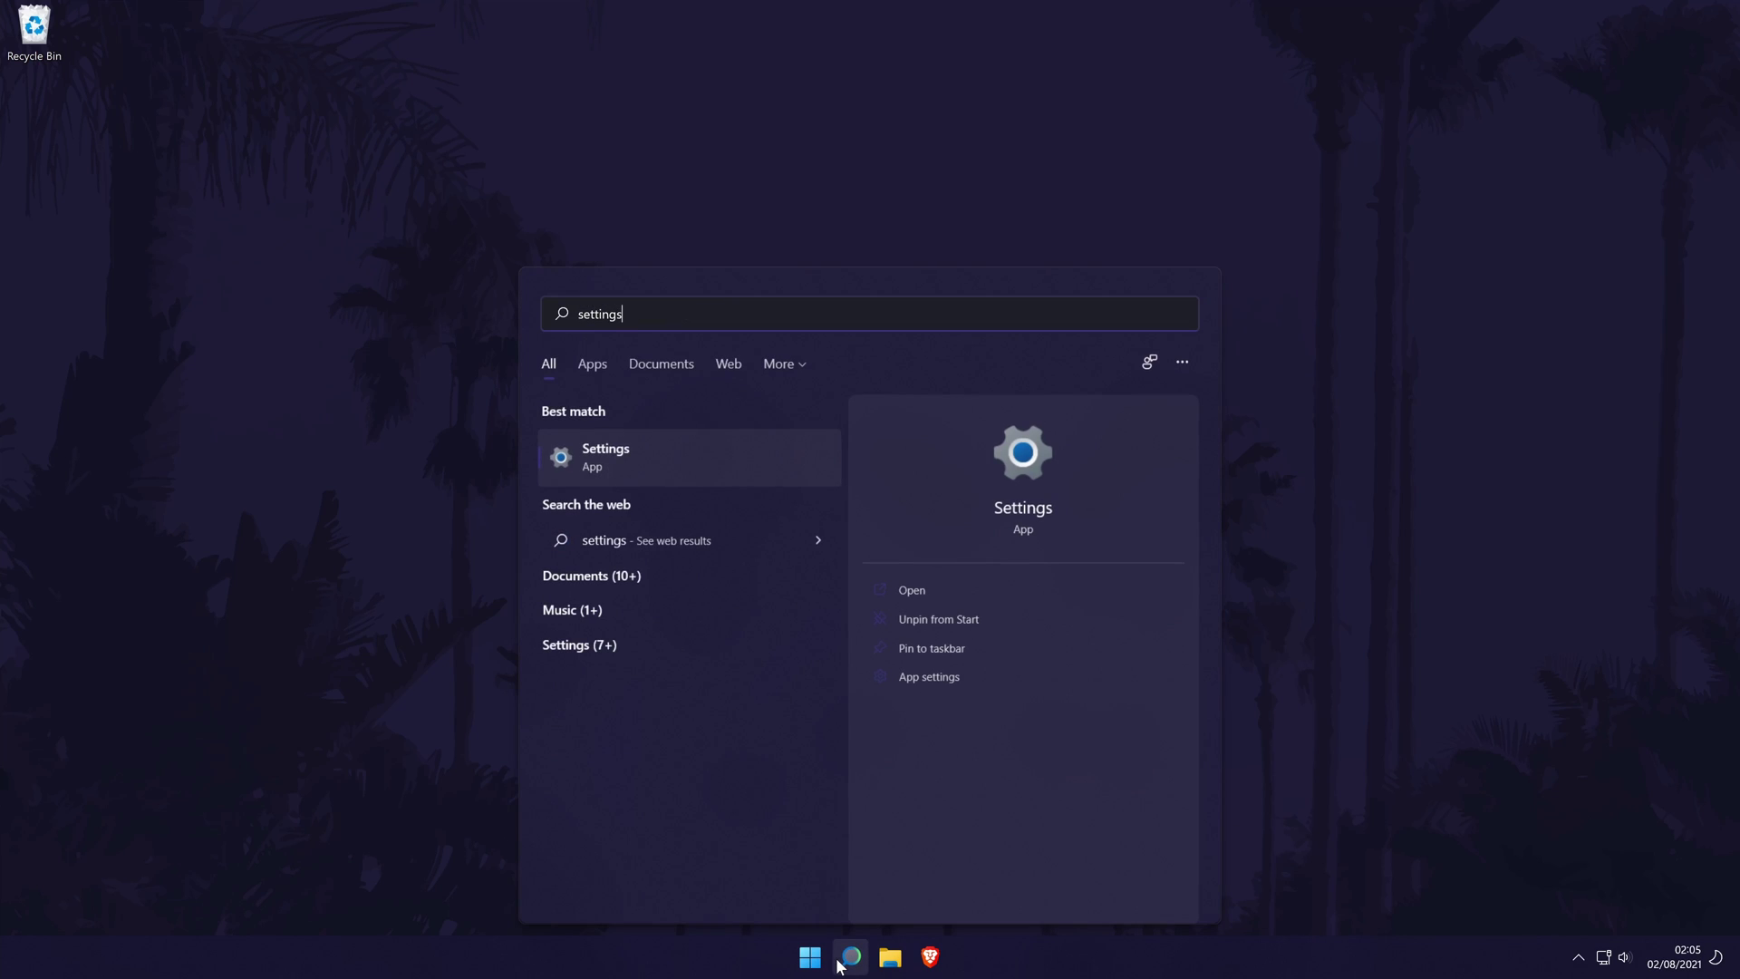
pyautogui.click(630, 455)
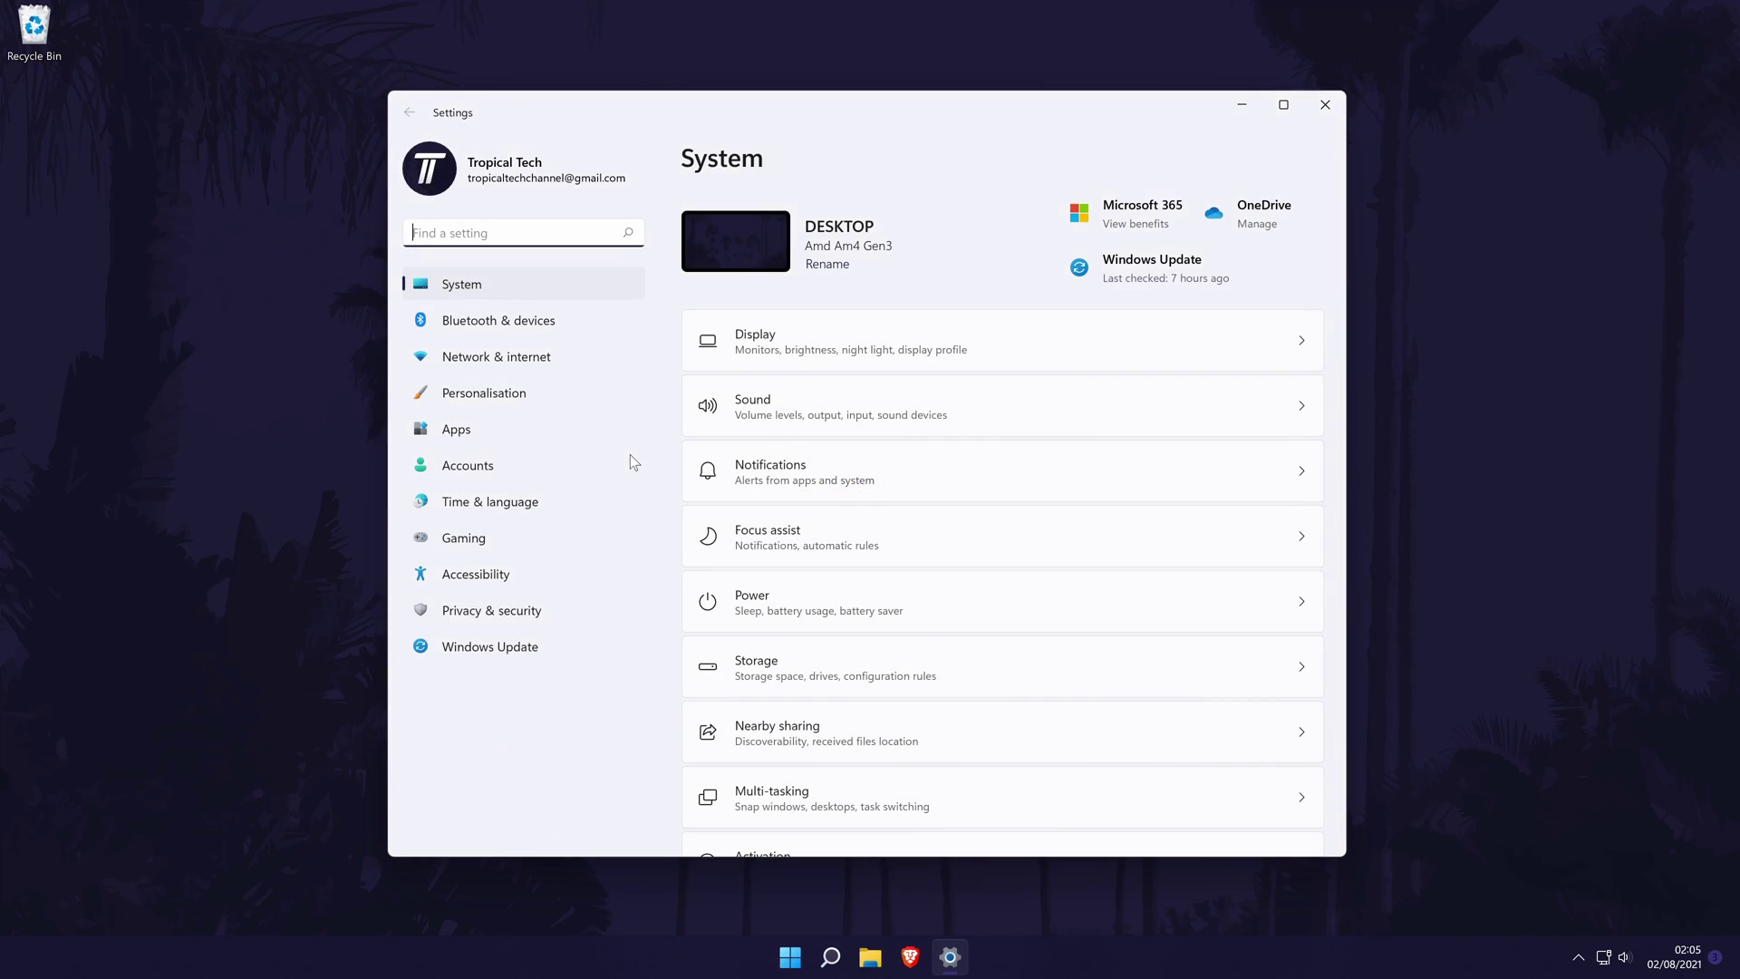
pyautogui.click(503, 272)
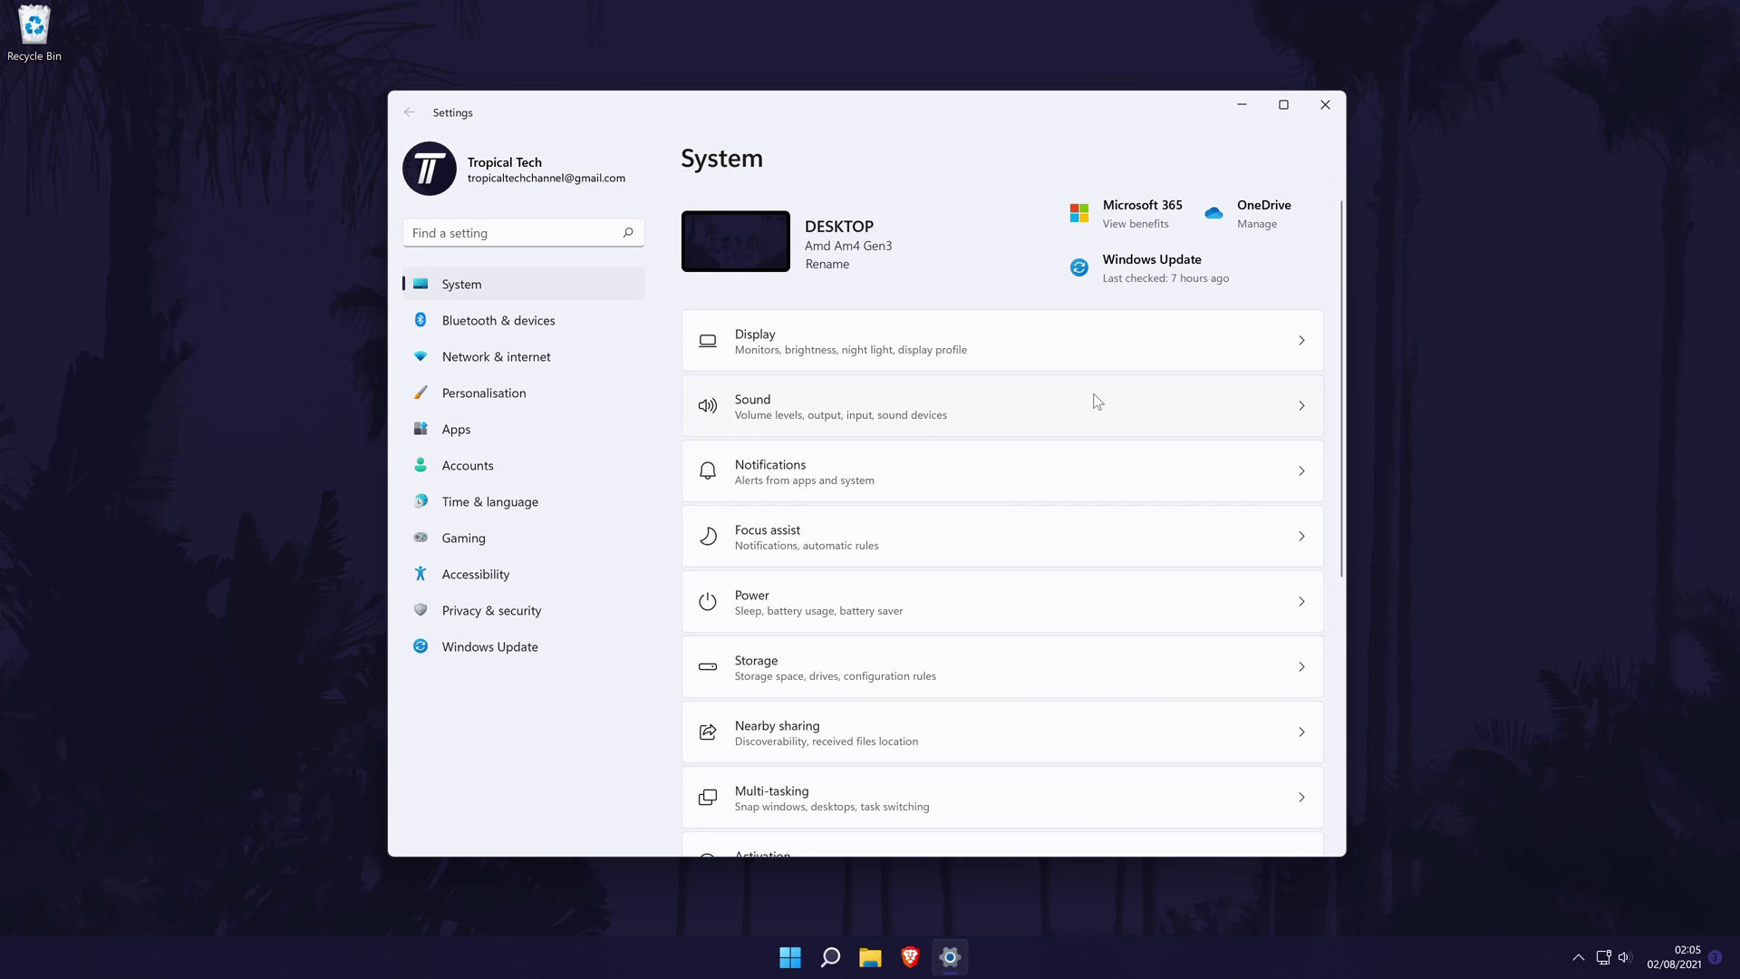
pyautogui.click(1181, 402)
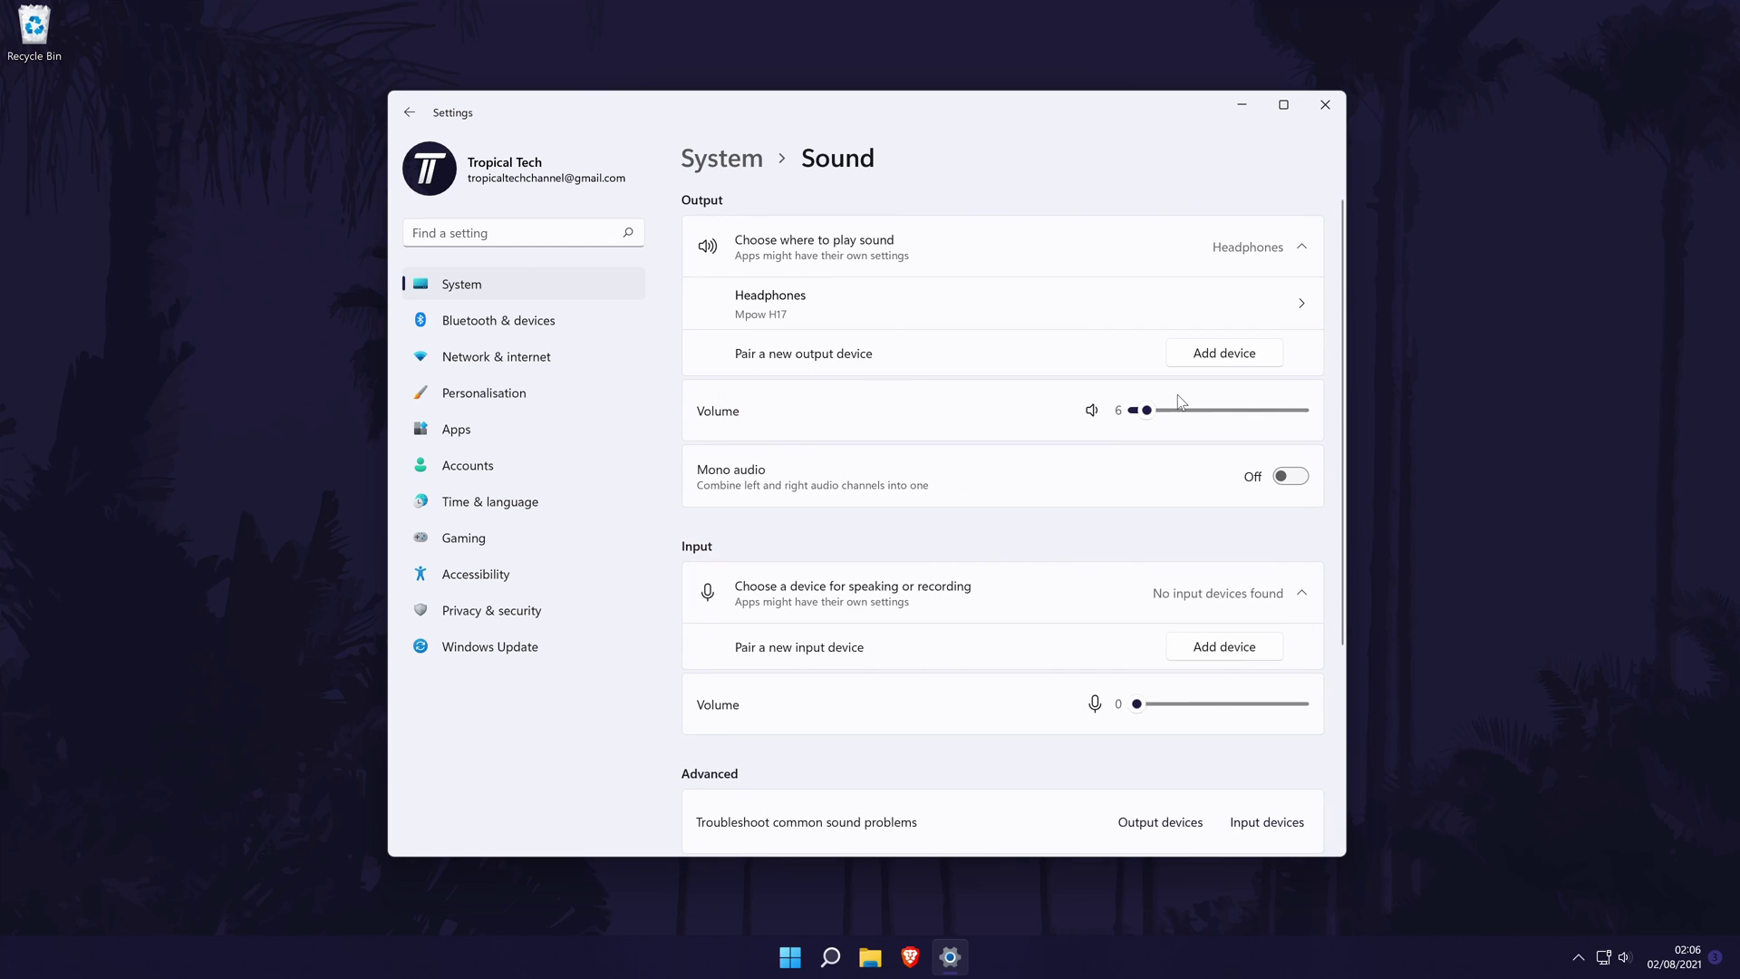
pyautogui.scroll(-3, 850, 535)
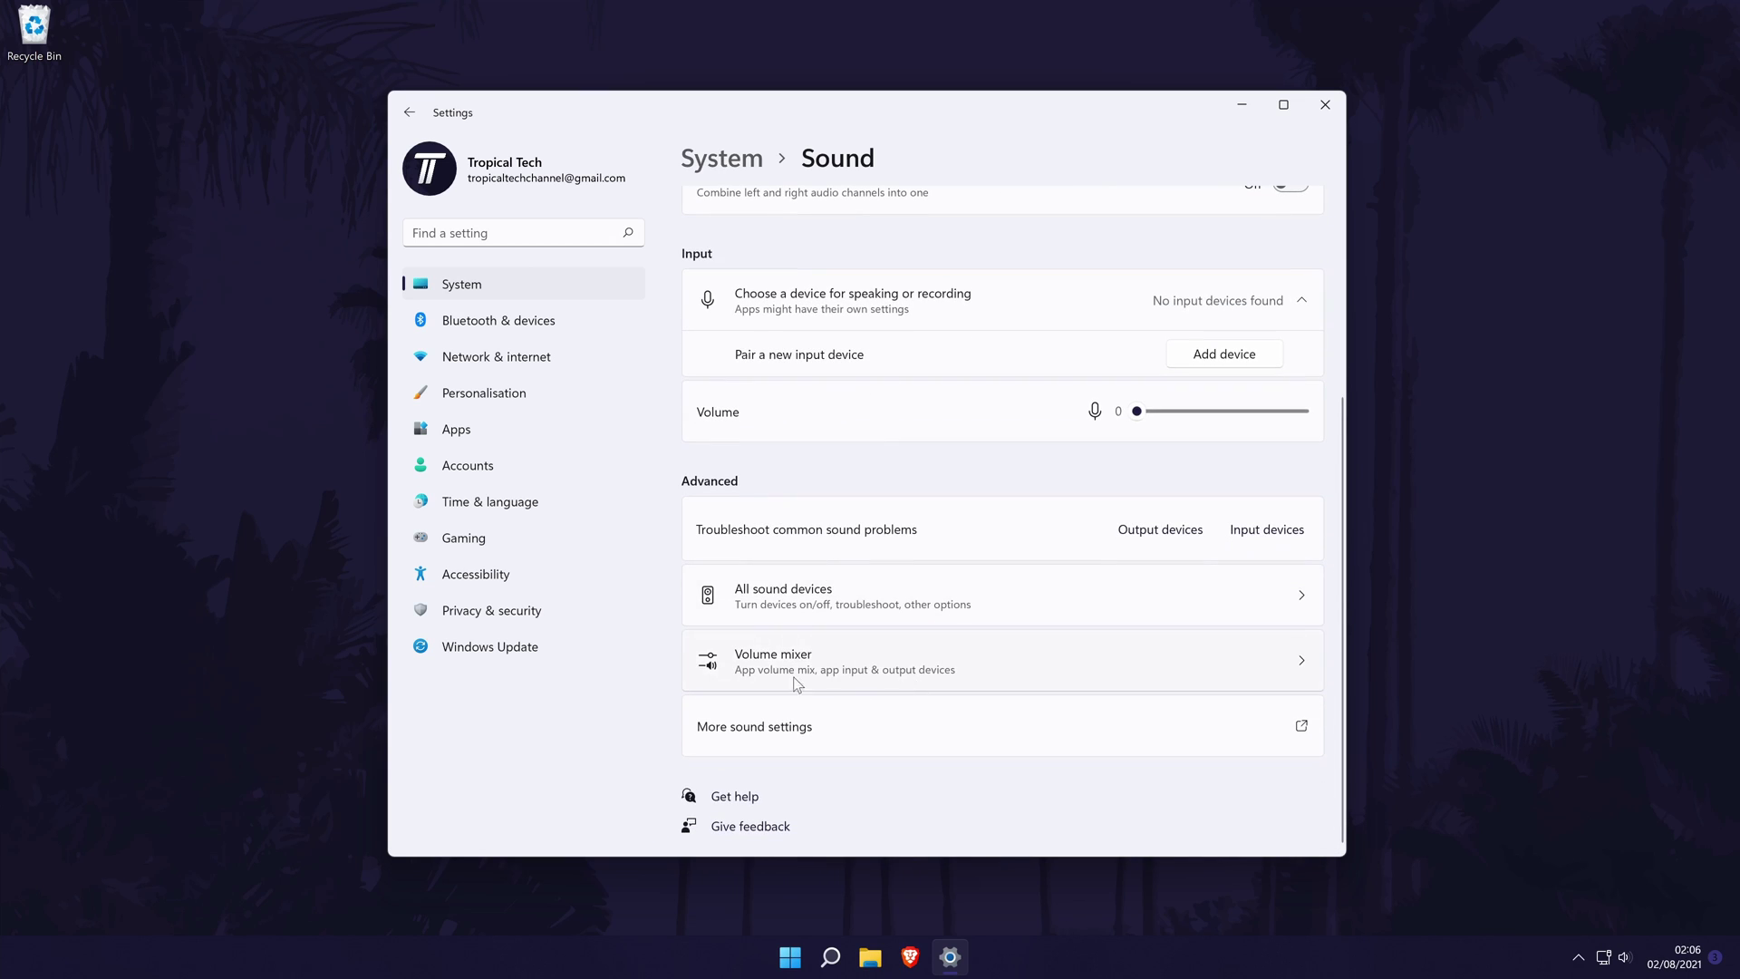
pyautogui.click(913, 668)
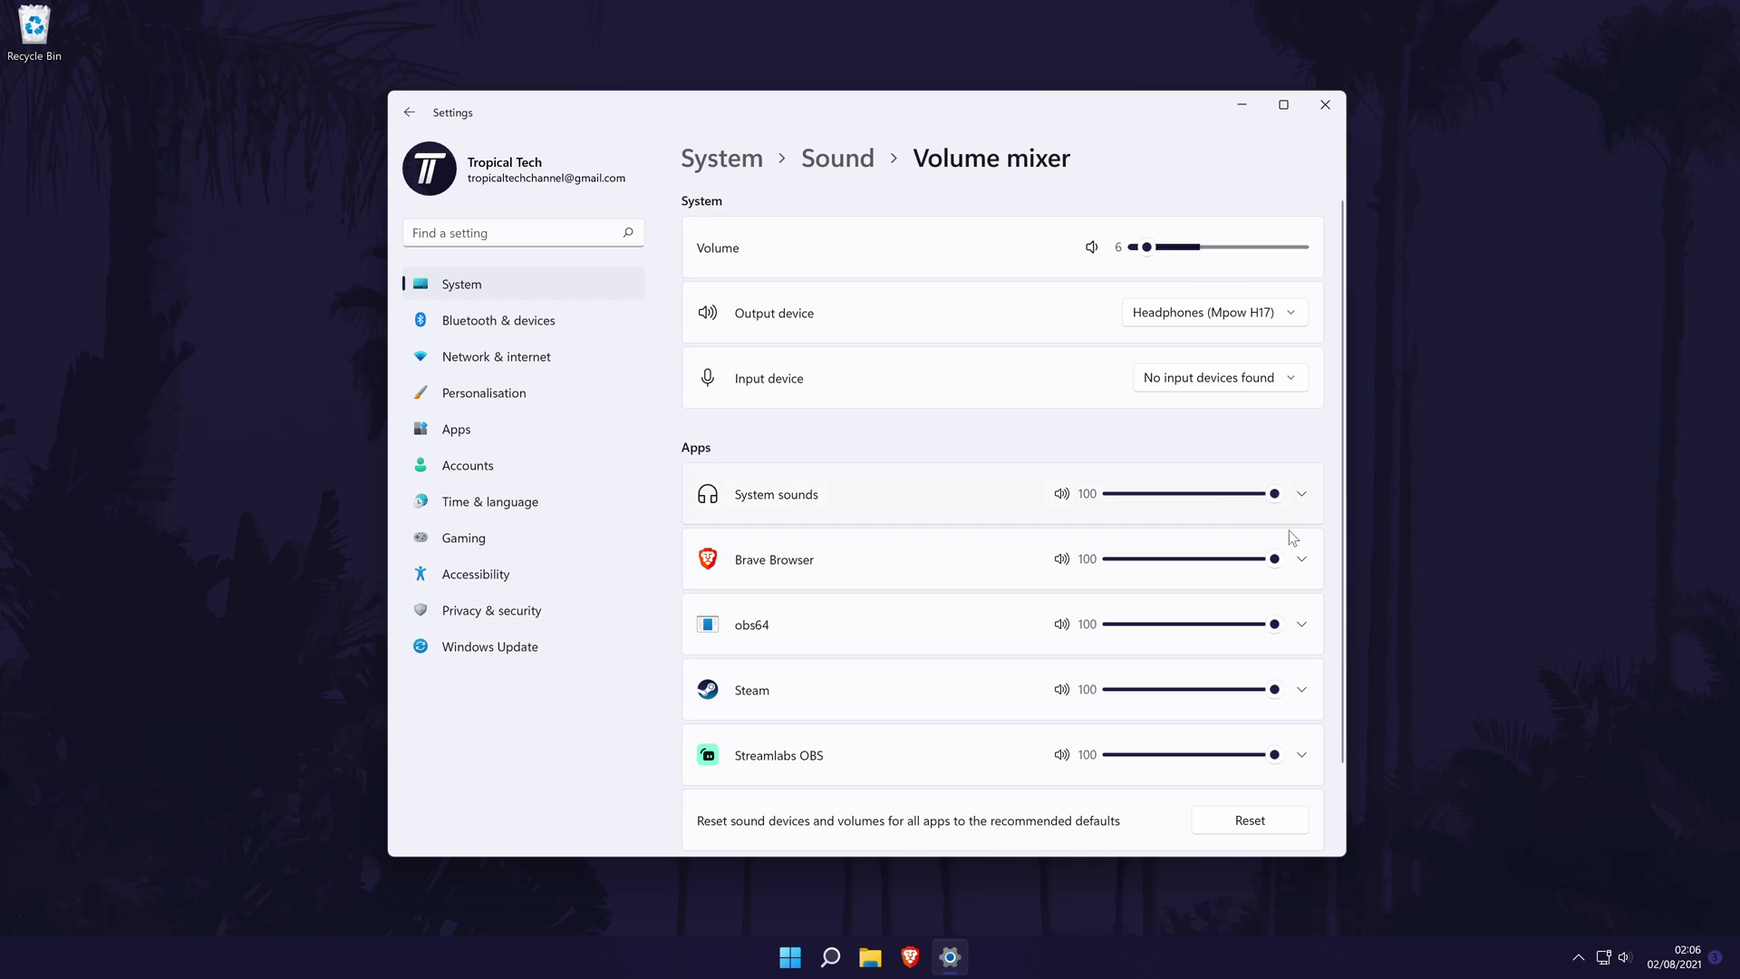
pyautogui.moveTo(1273, 559)
pyautogui.mouseDown()
pyautogui.moveTo(1258, 559)
pyautogui.moveTo(1274, 559)
pyautogui.mouseUp()
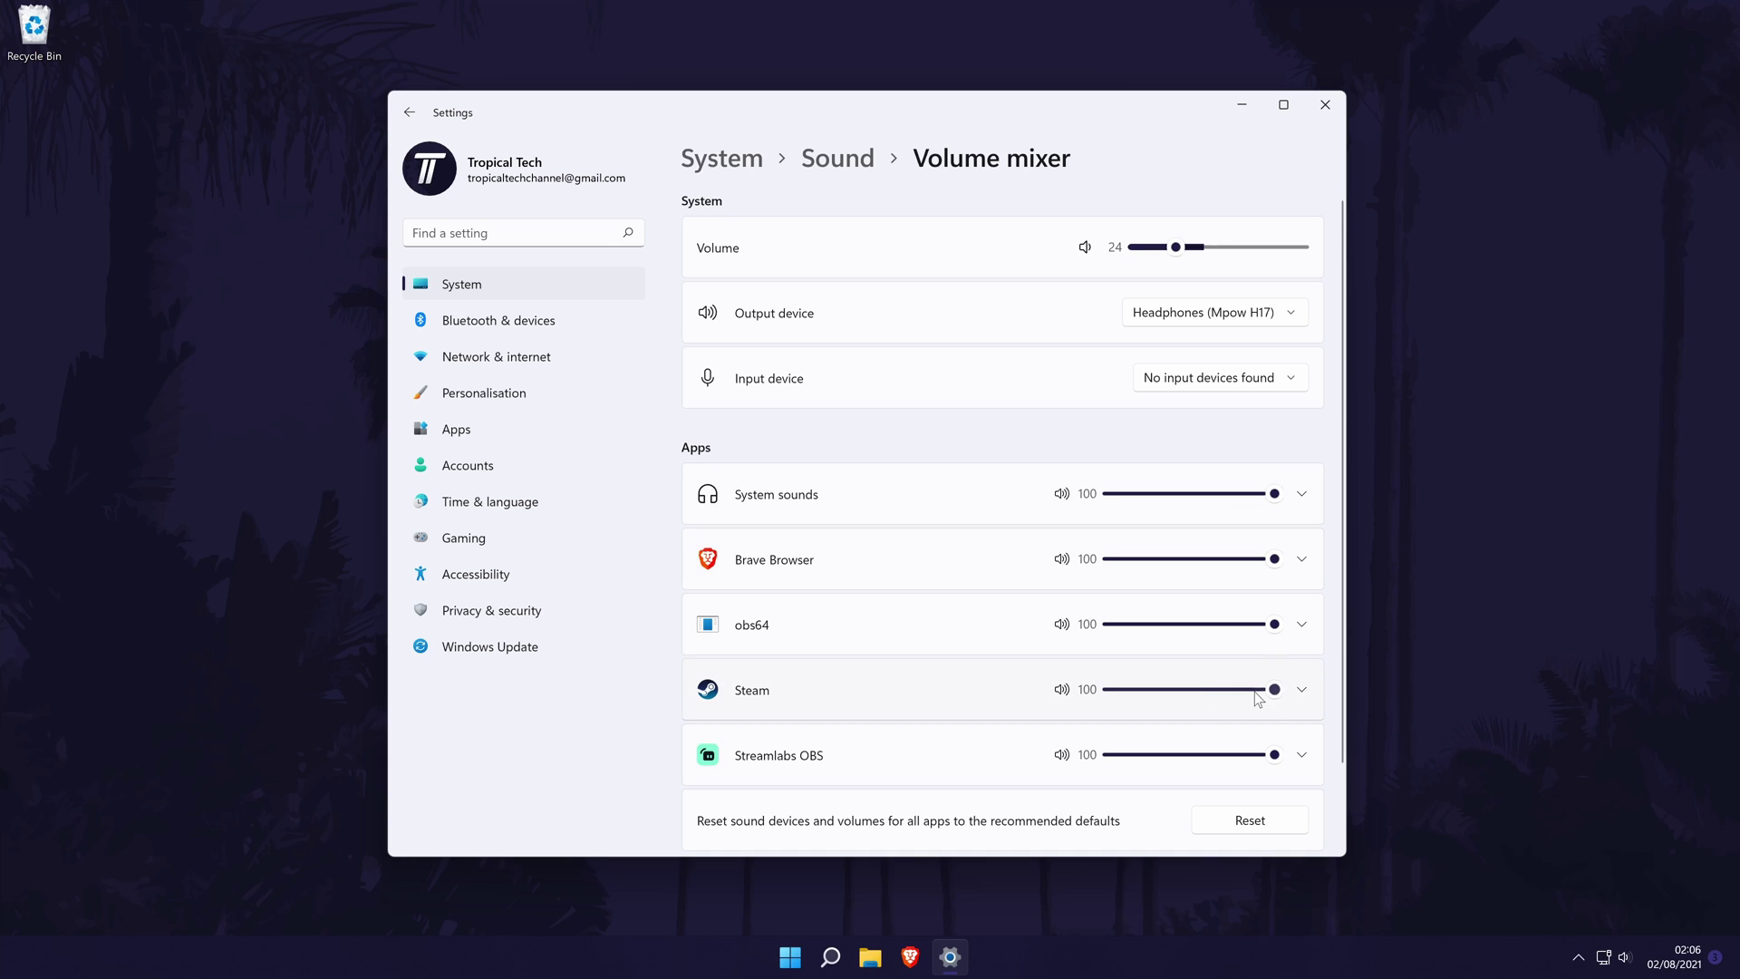
pyautogui.moveTo(1274, 690)
pyautogui.mouseDown()
pyautogui.moveTo(1176, 690)
pyautogui.moveTo(1278, 689)
pyautogui.mouseUp()
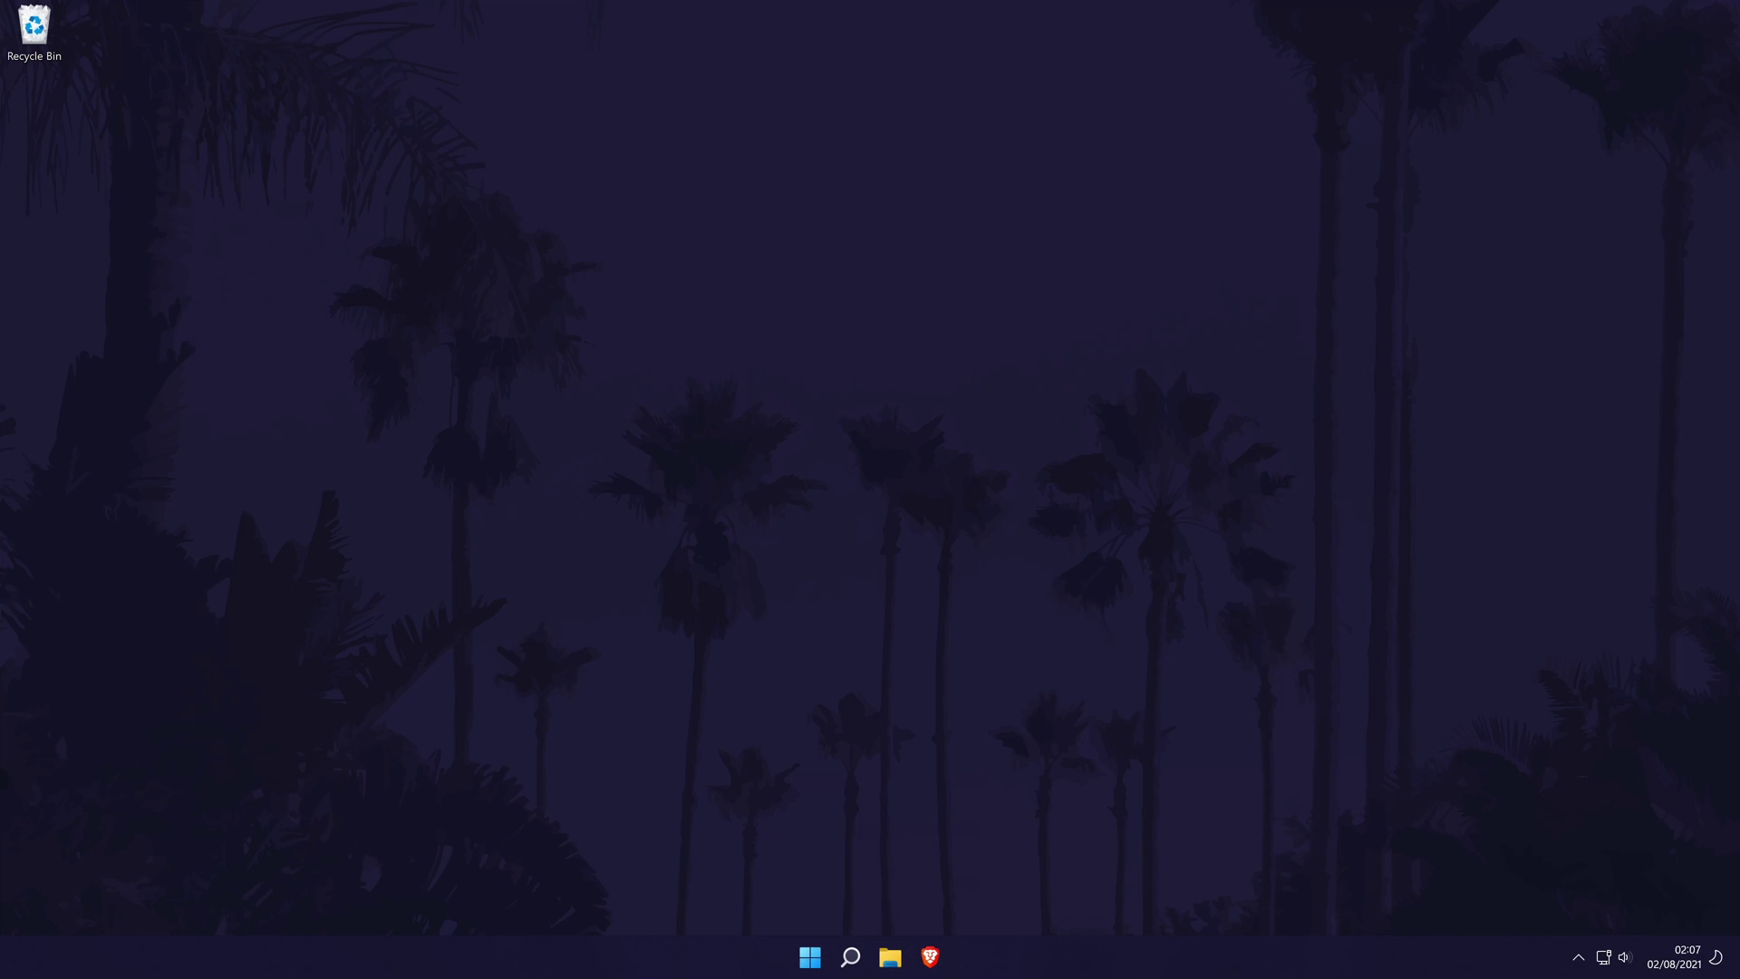
# Step: Search for 'settings' and launch the Settings app
pyautogui.click(850, 957)
pyautogui.write('settings')
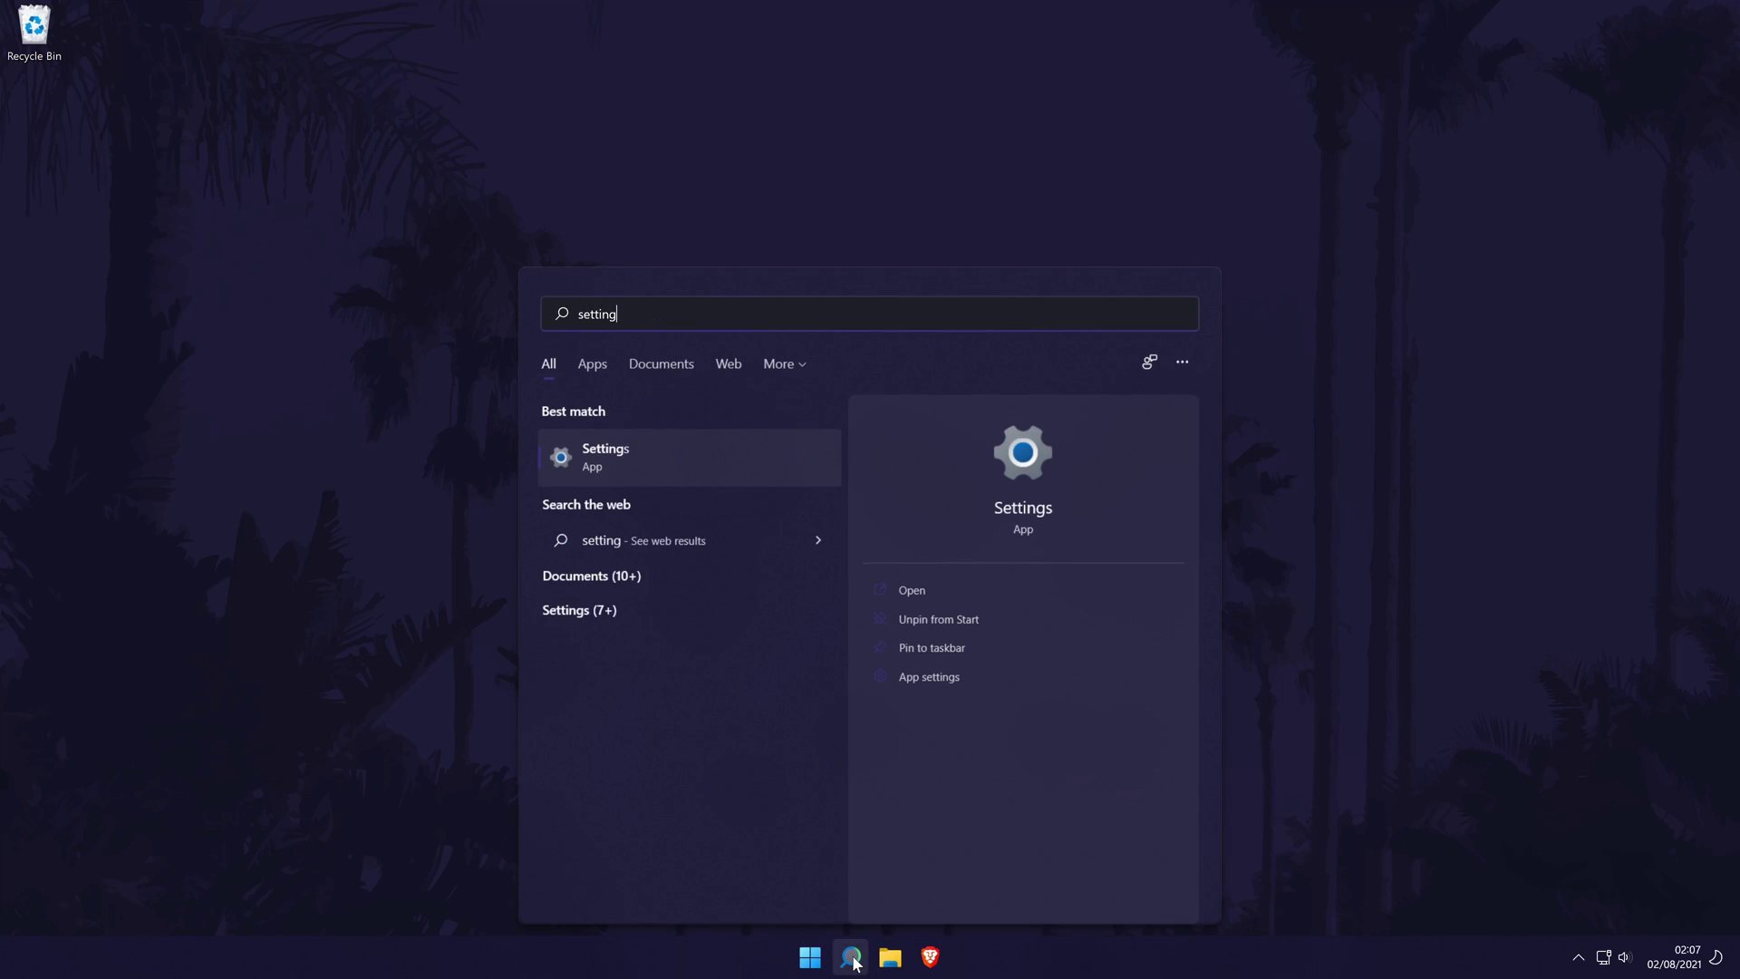
pyautogui.click(633, 458)
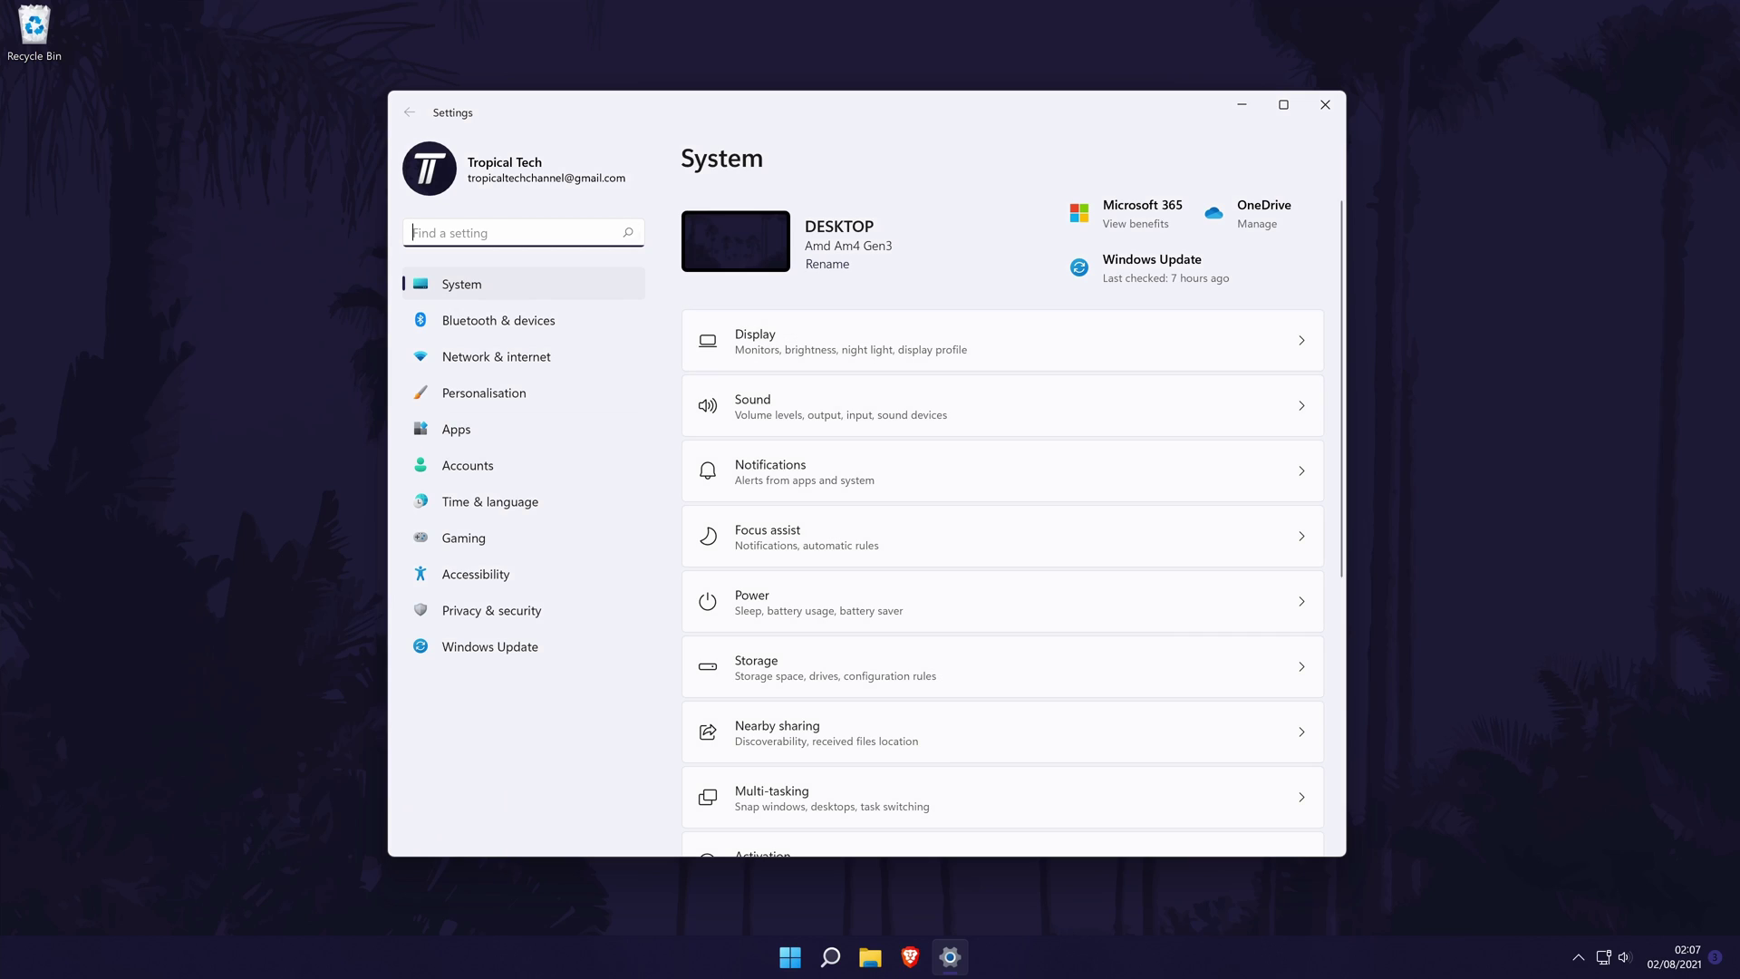
# Step: Run the Playing Audio troubleshooter from System > Troubleshoot > Other troubleshooters
pyautogui.click(514, 272)
pyautogui.scroll(-3, 927, 404)
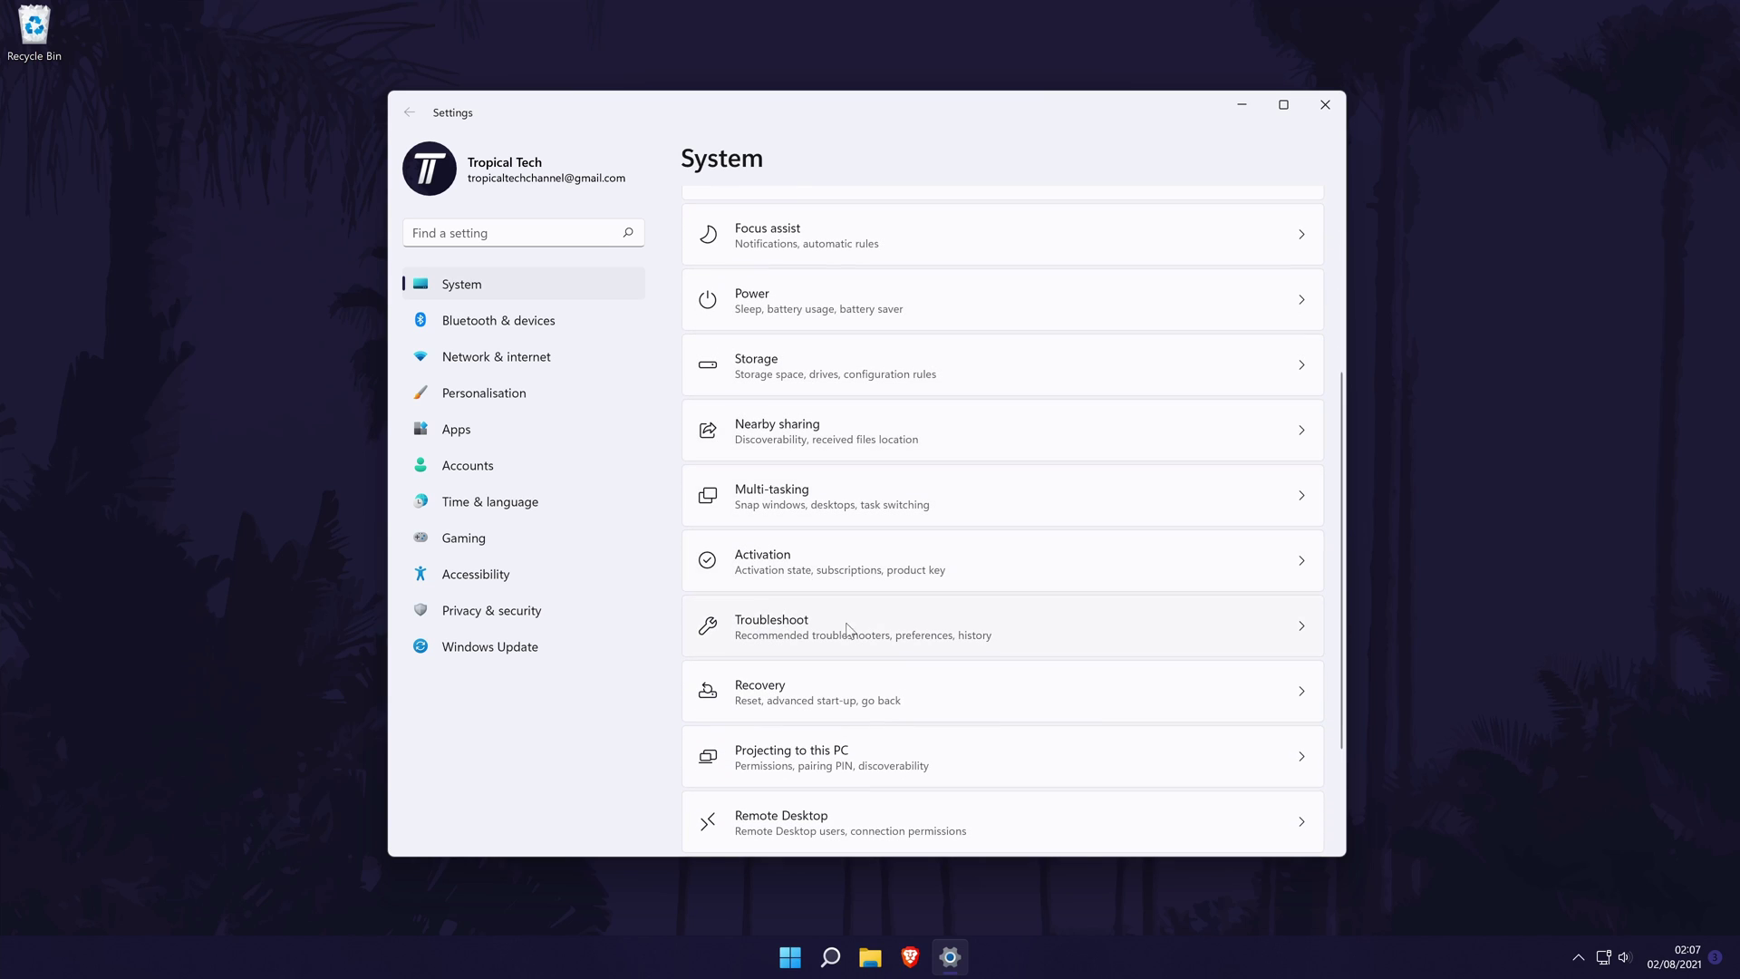
pyautogui.click(894, 626)
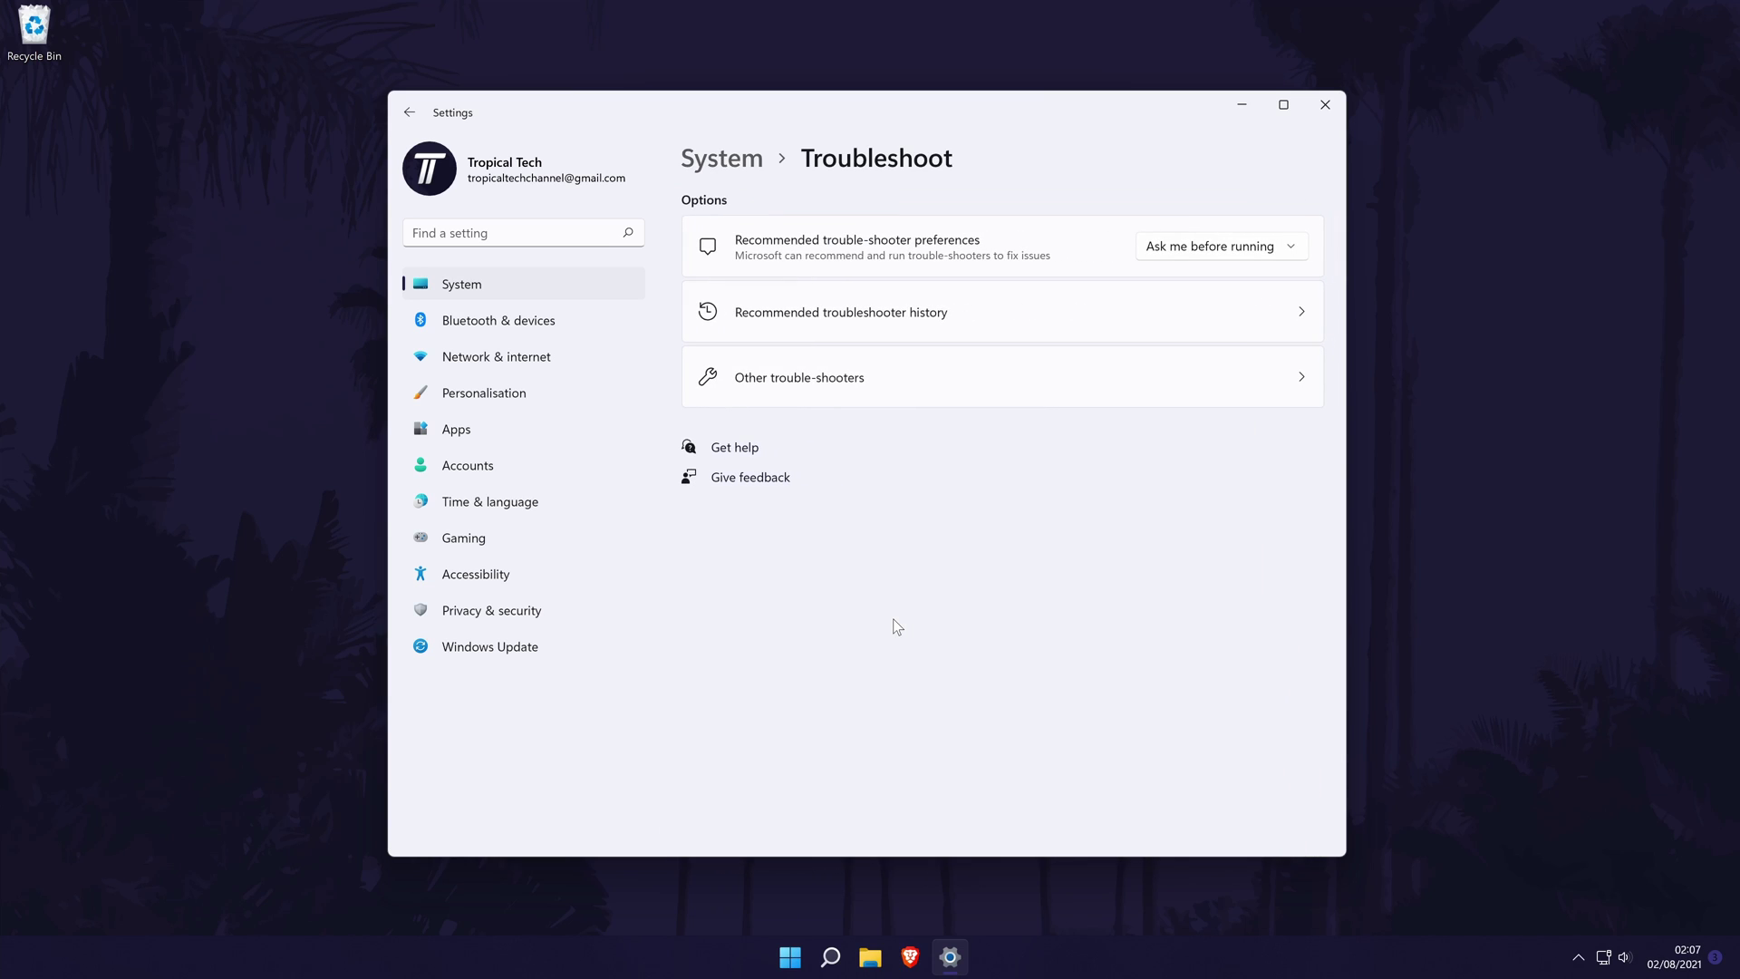
pyautogui.click(853, 367)
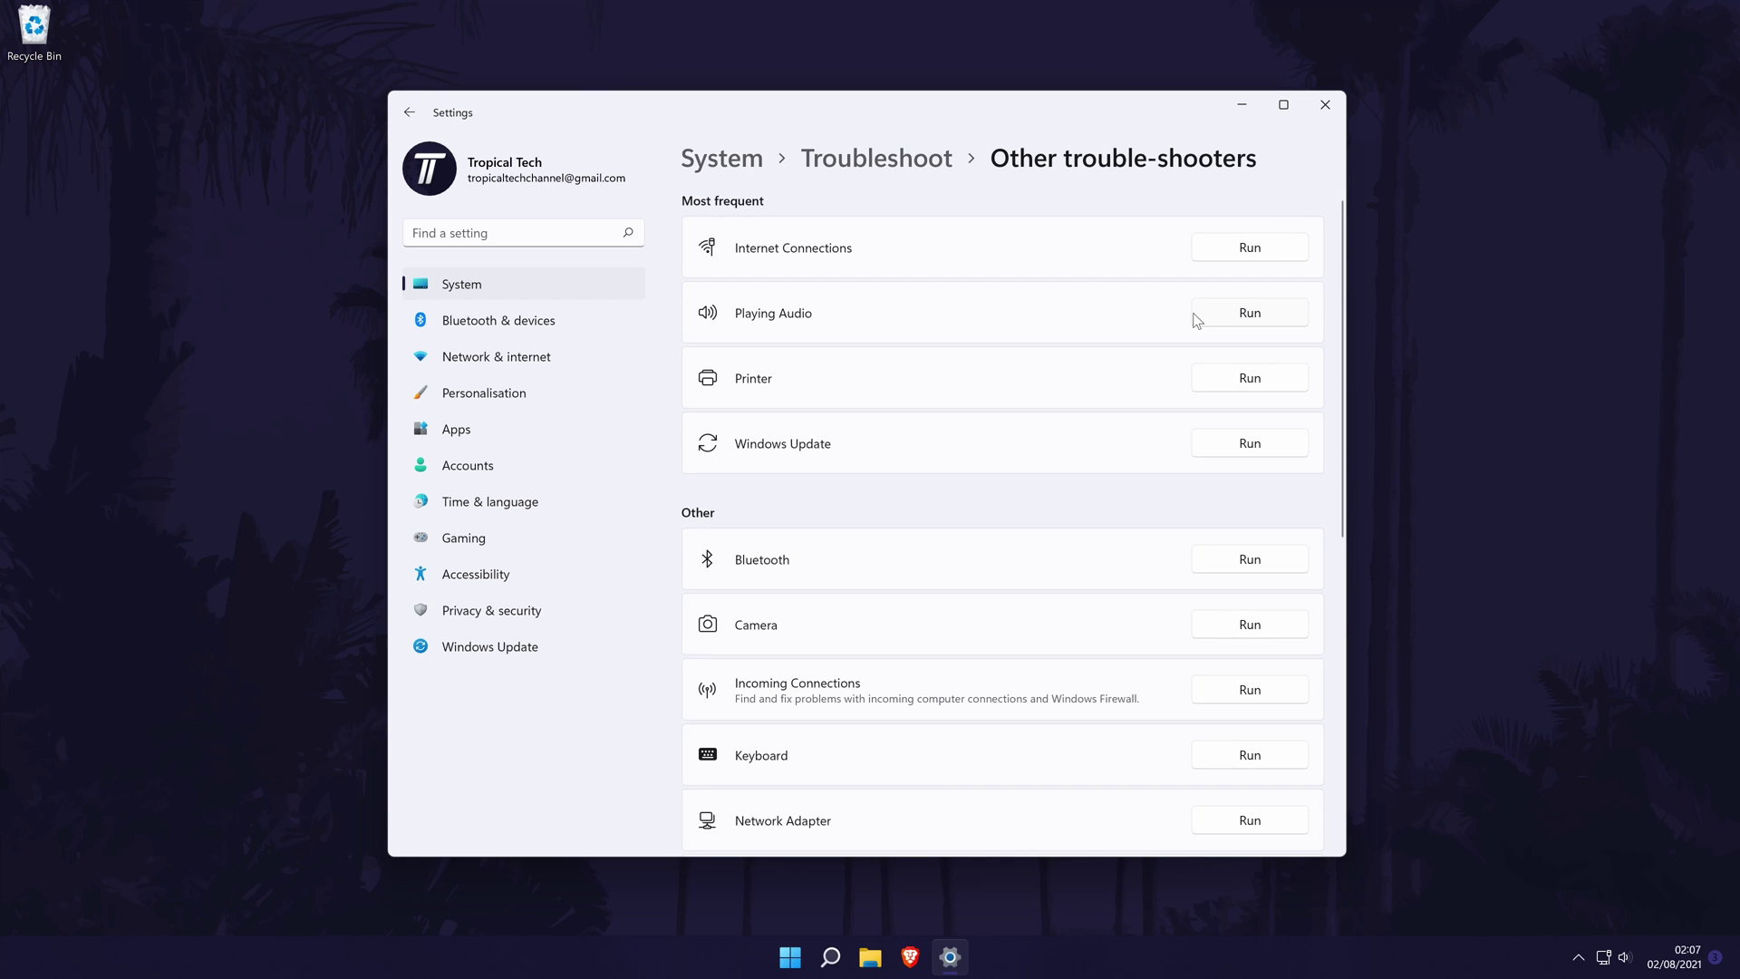
pyautogui.click(1252, 314)
pyautogui.click(1042, 640)
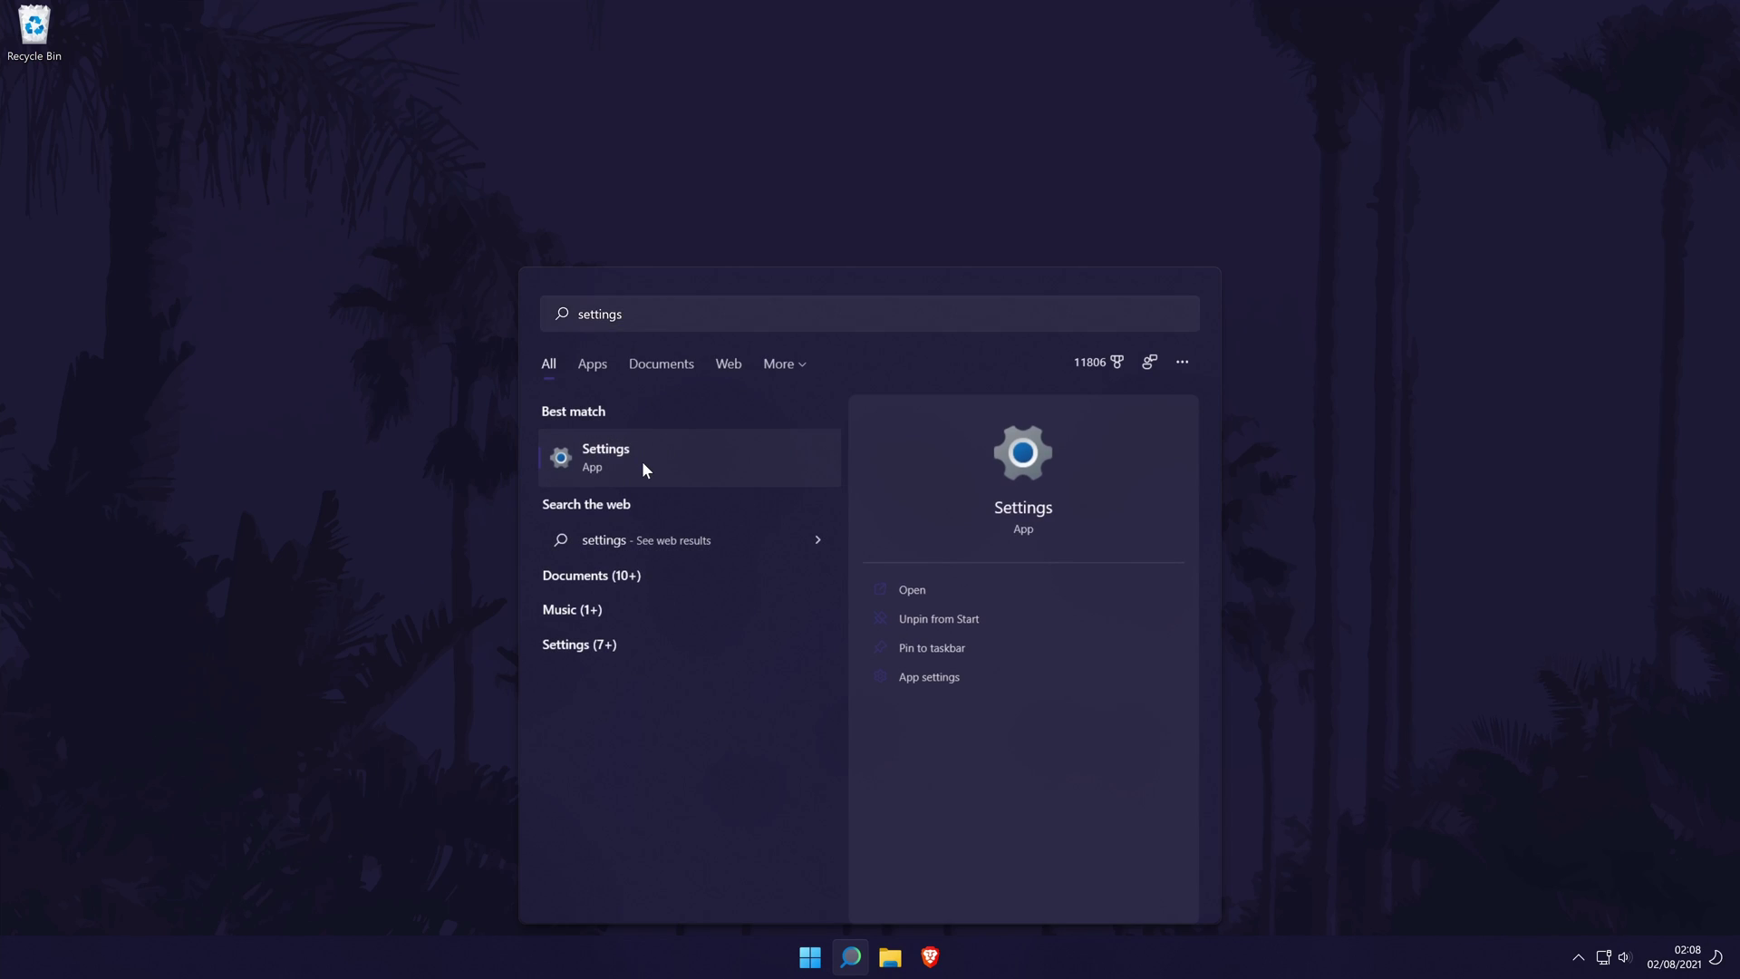
pyautogui.click(642, 462)
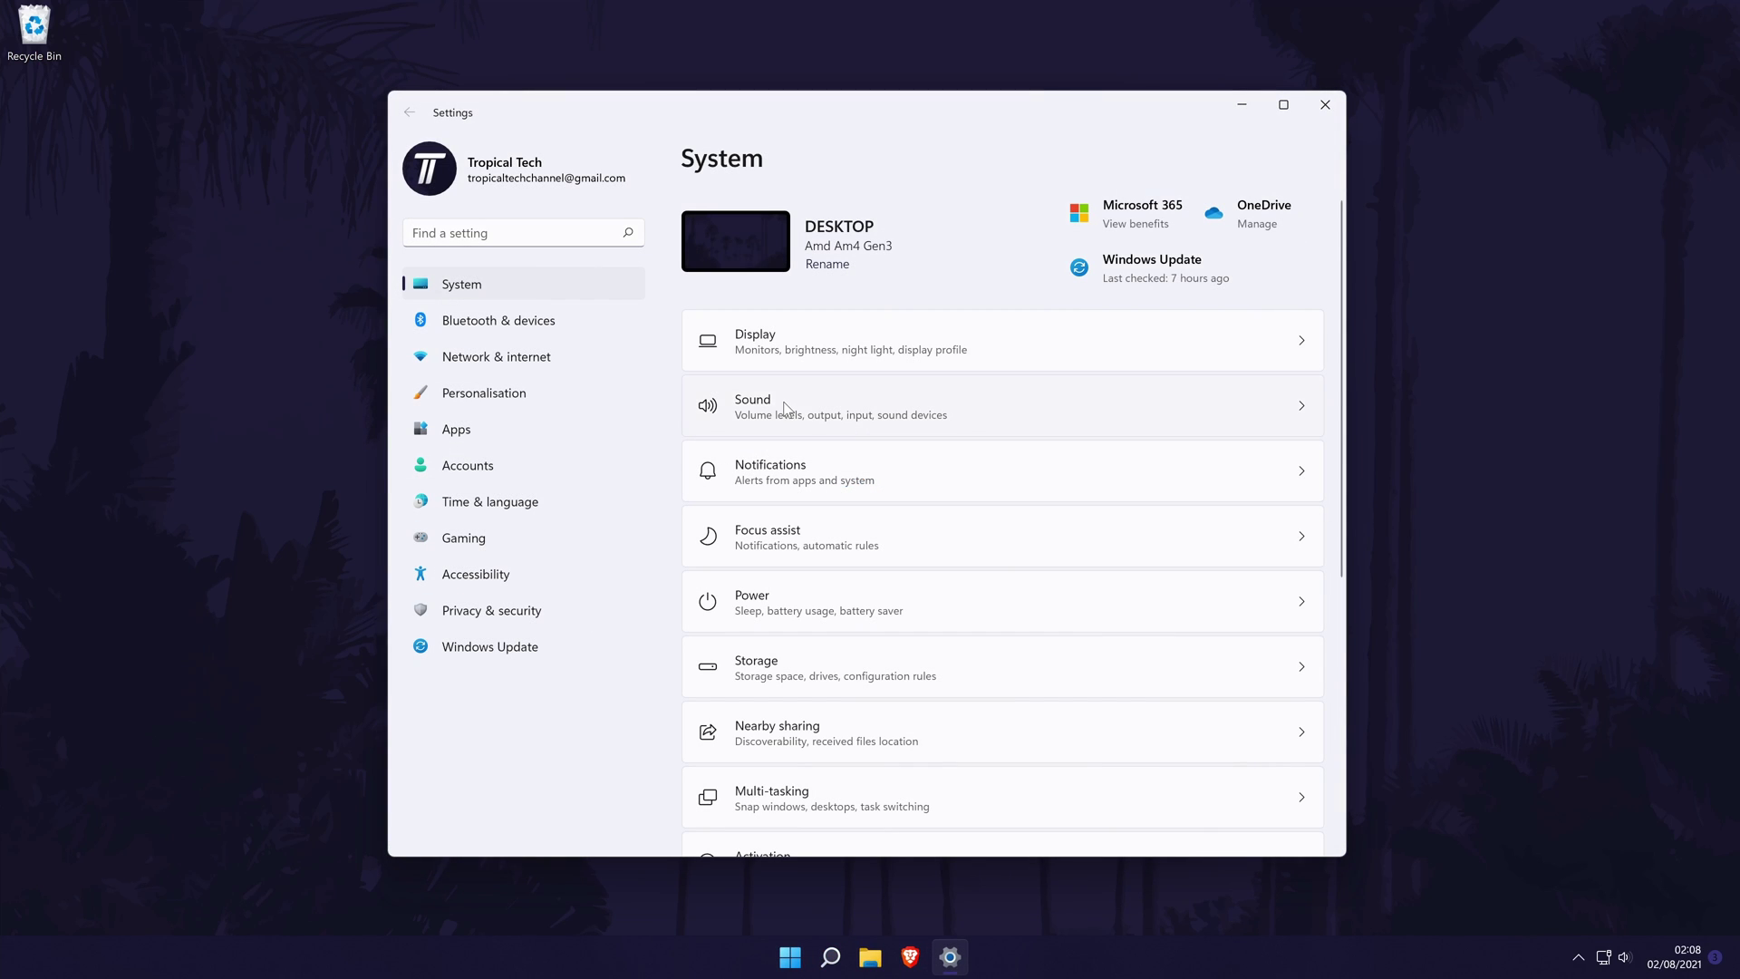
pyautogui.click(784, 403)
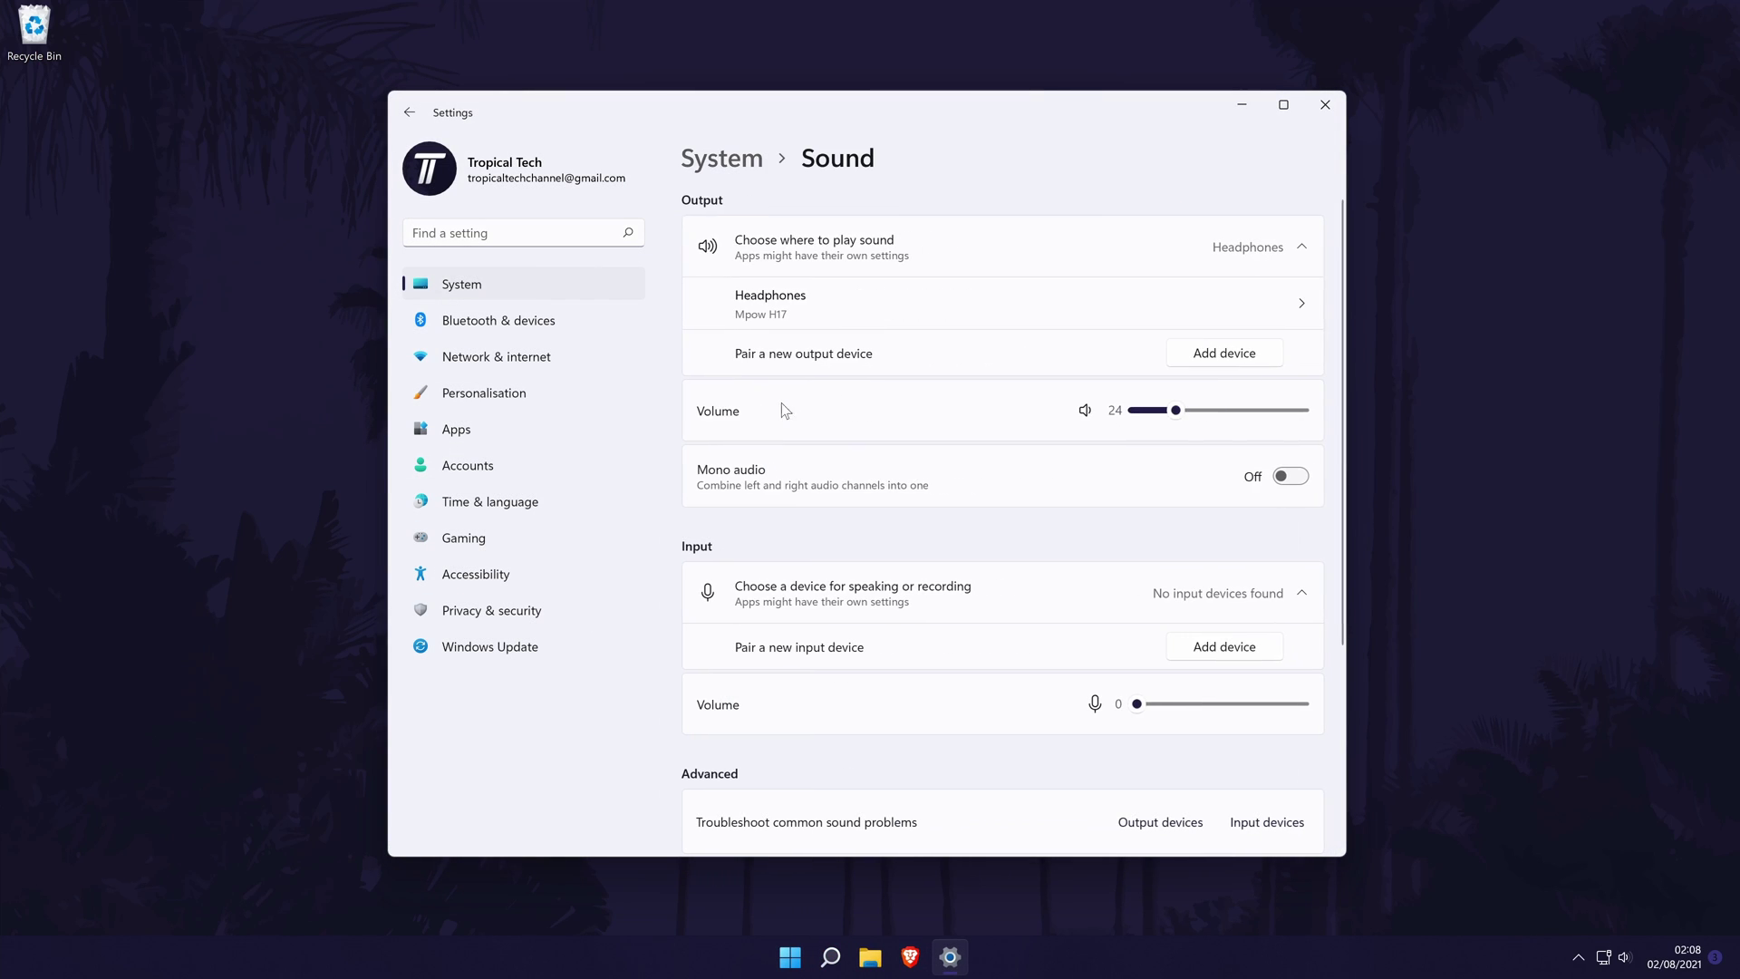
pyautogui.click(1051, 308)
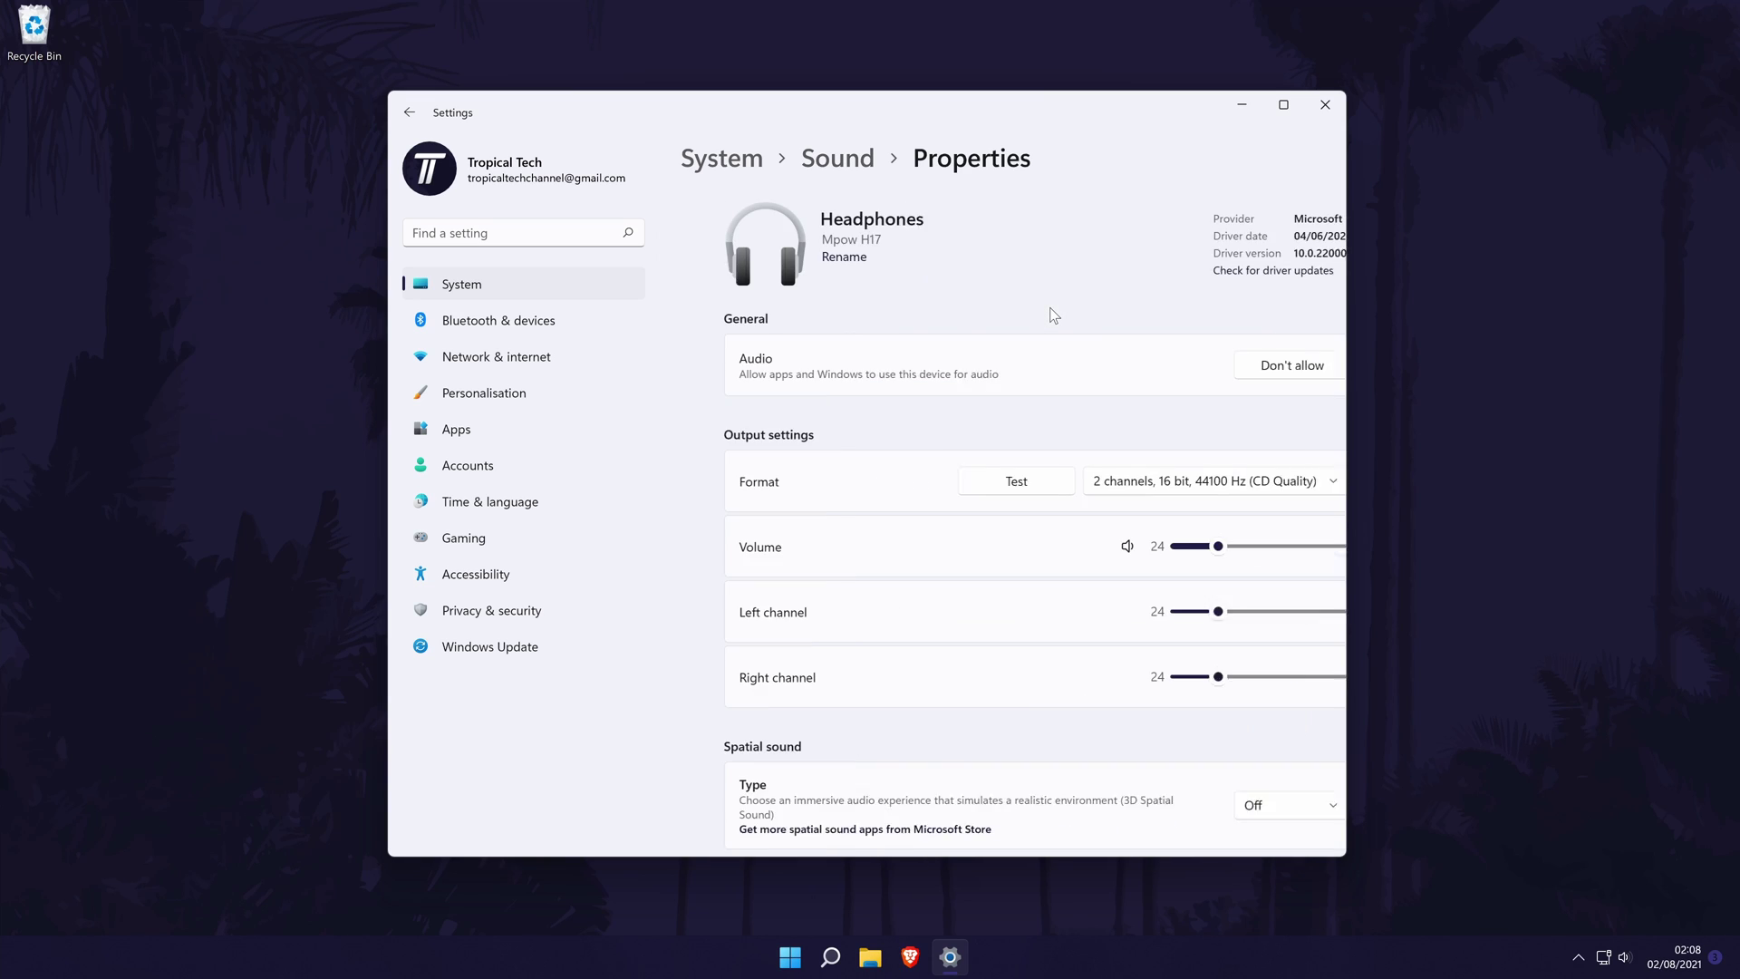
pyautogui.scroll(-2, 1060, 380)
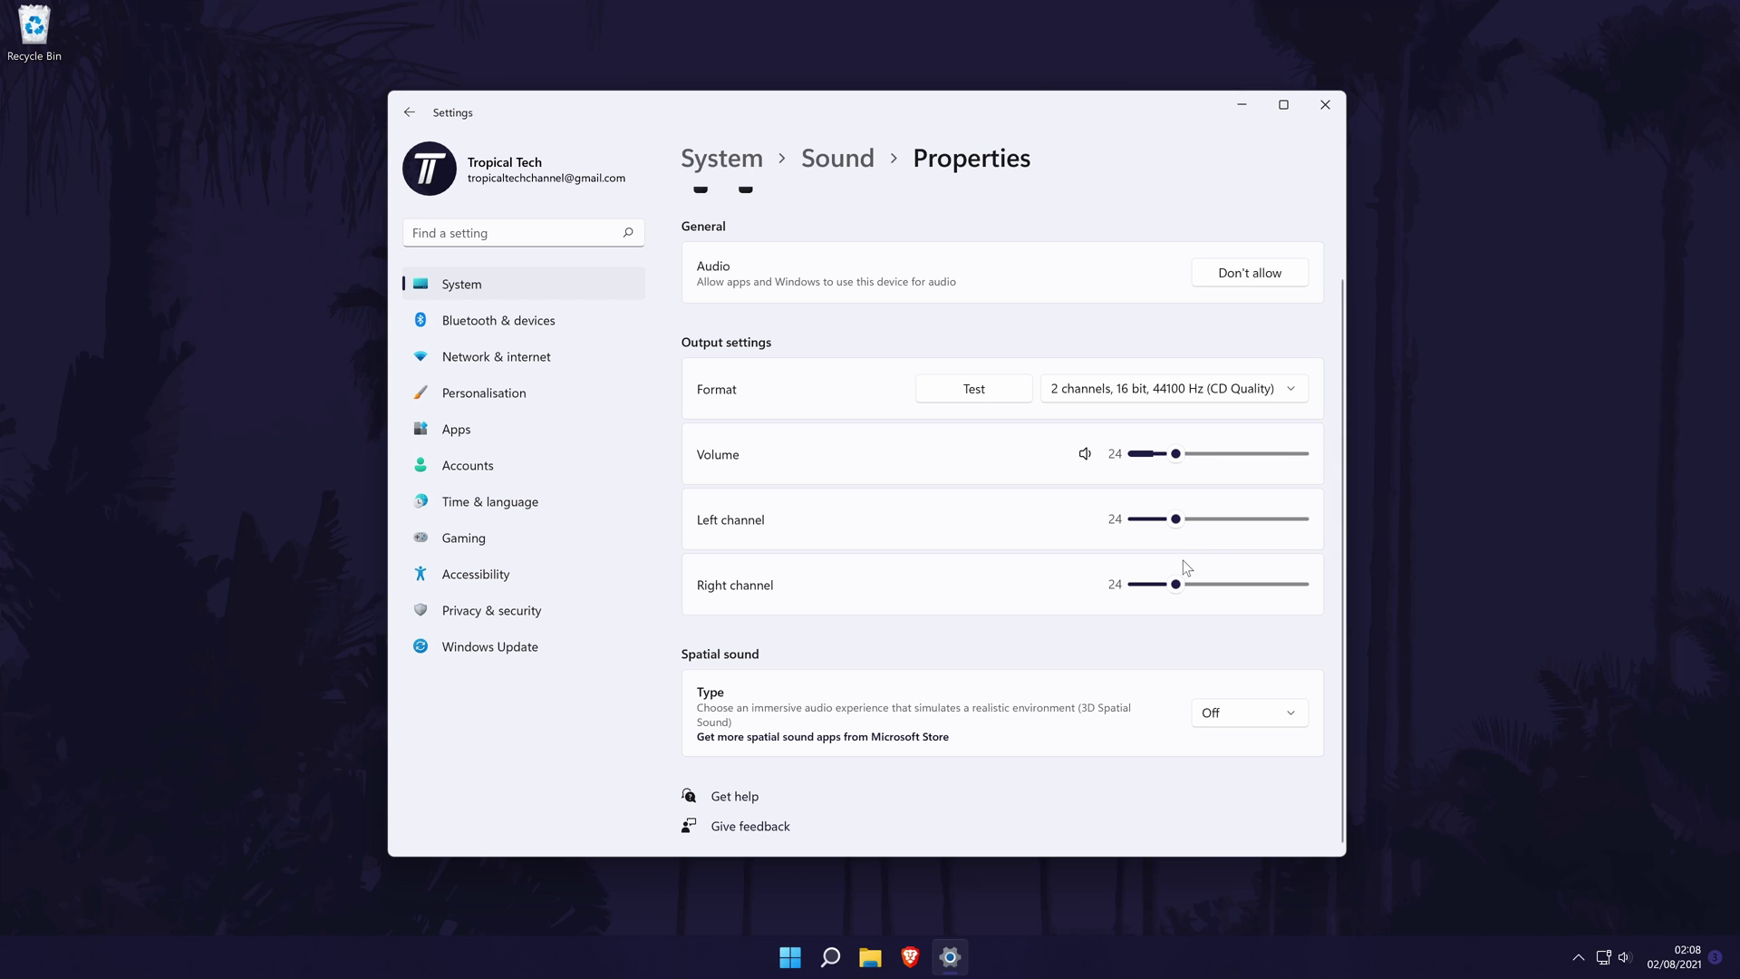
pyautogui.click(1269, 712)
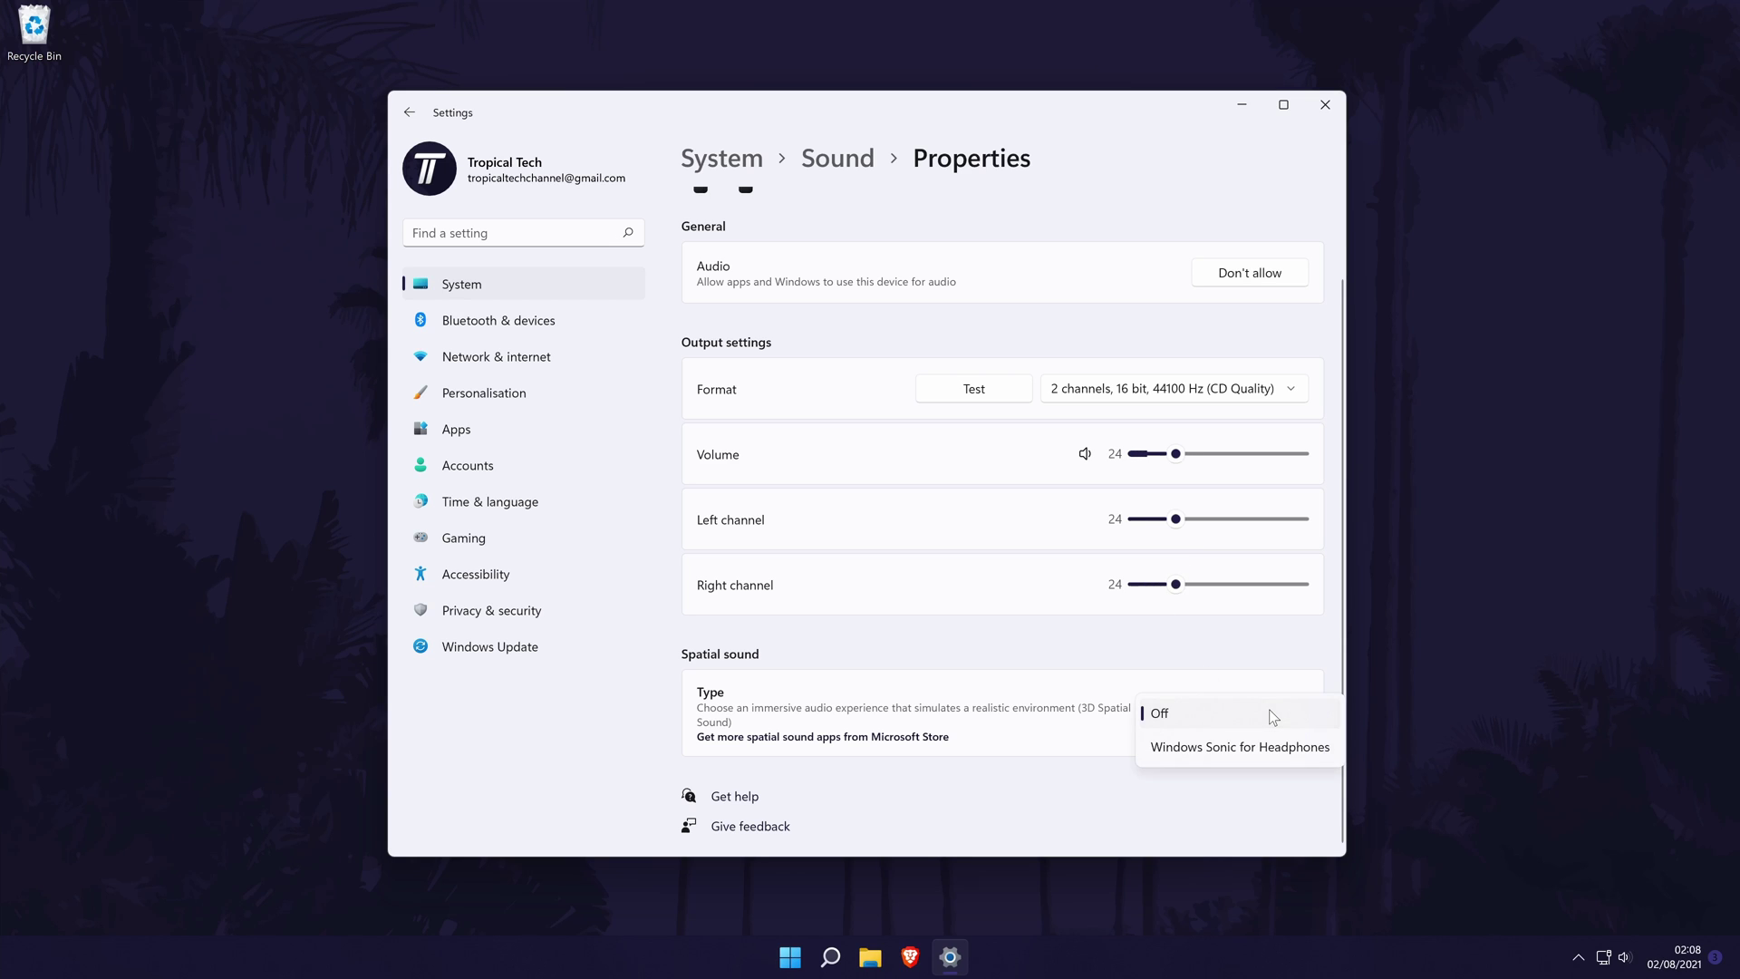
pyautogui.click(1211, 660)
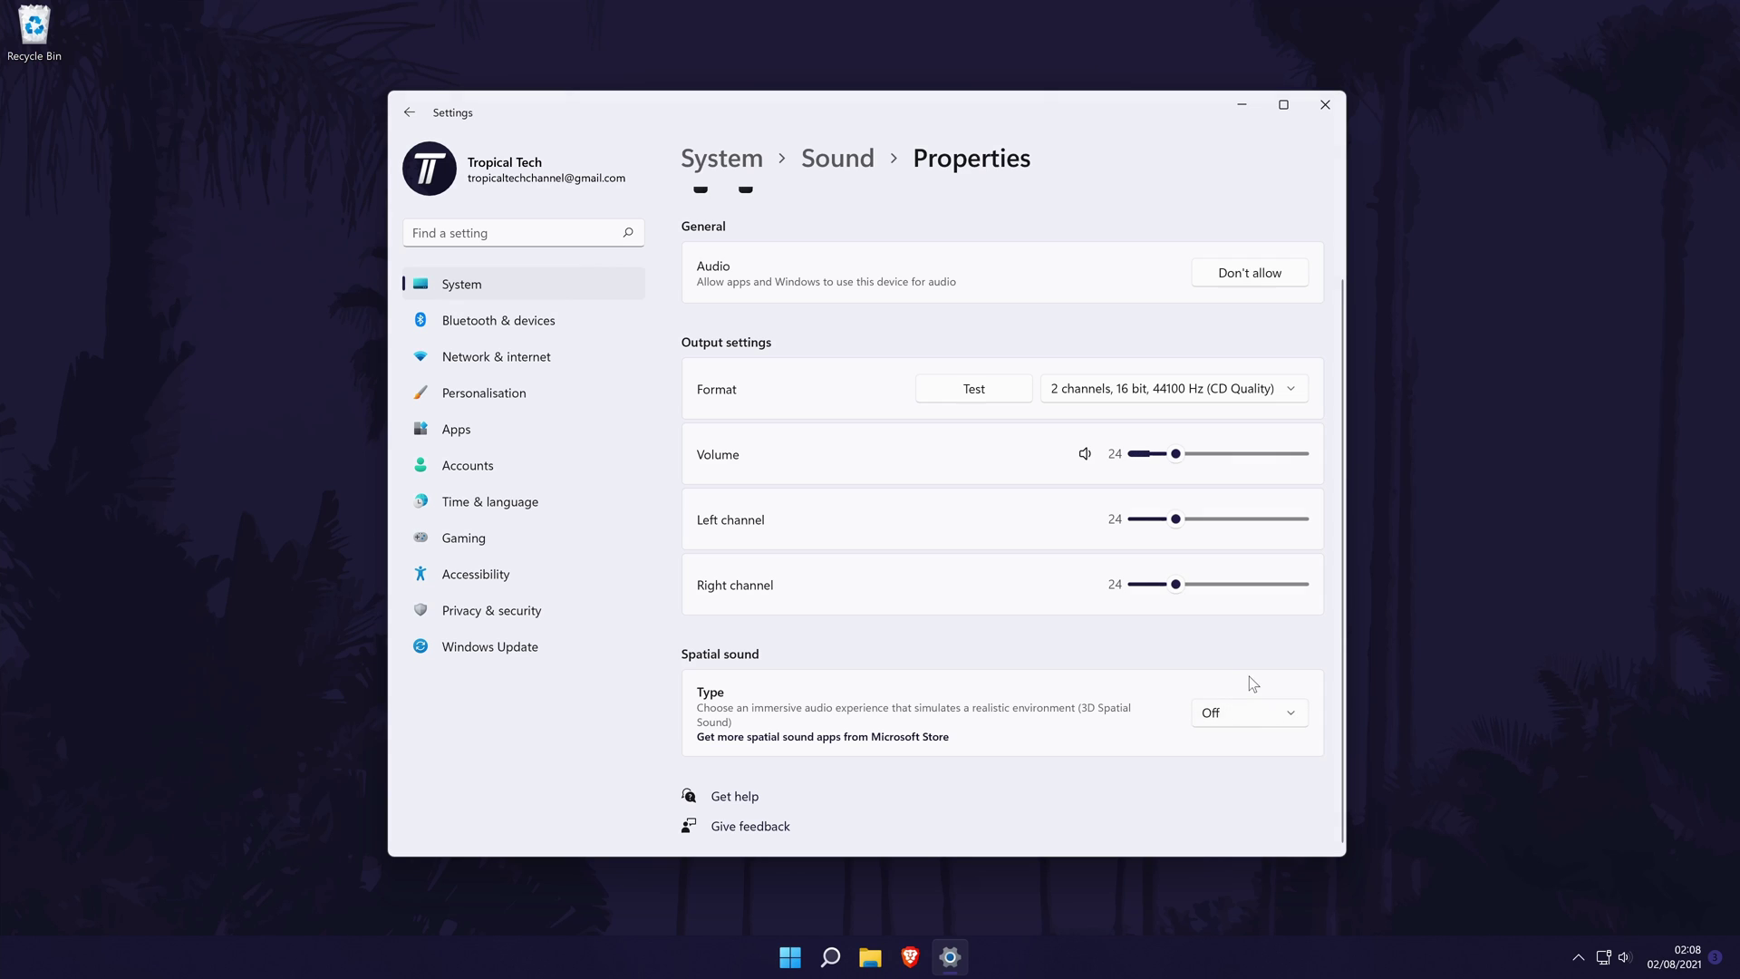
pyautogui.hotkey('alt', 'F4')
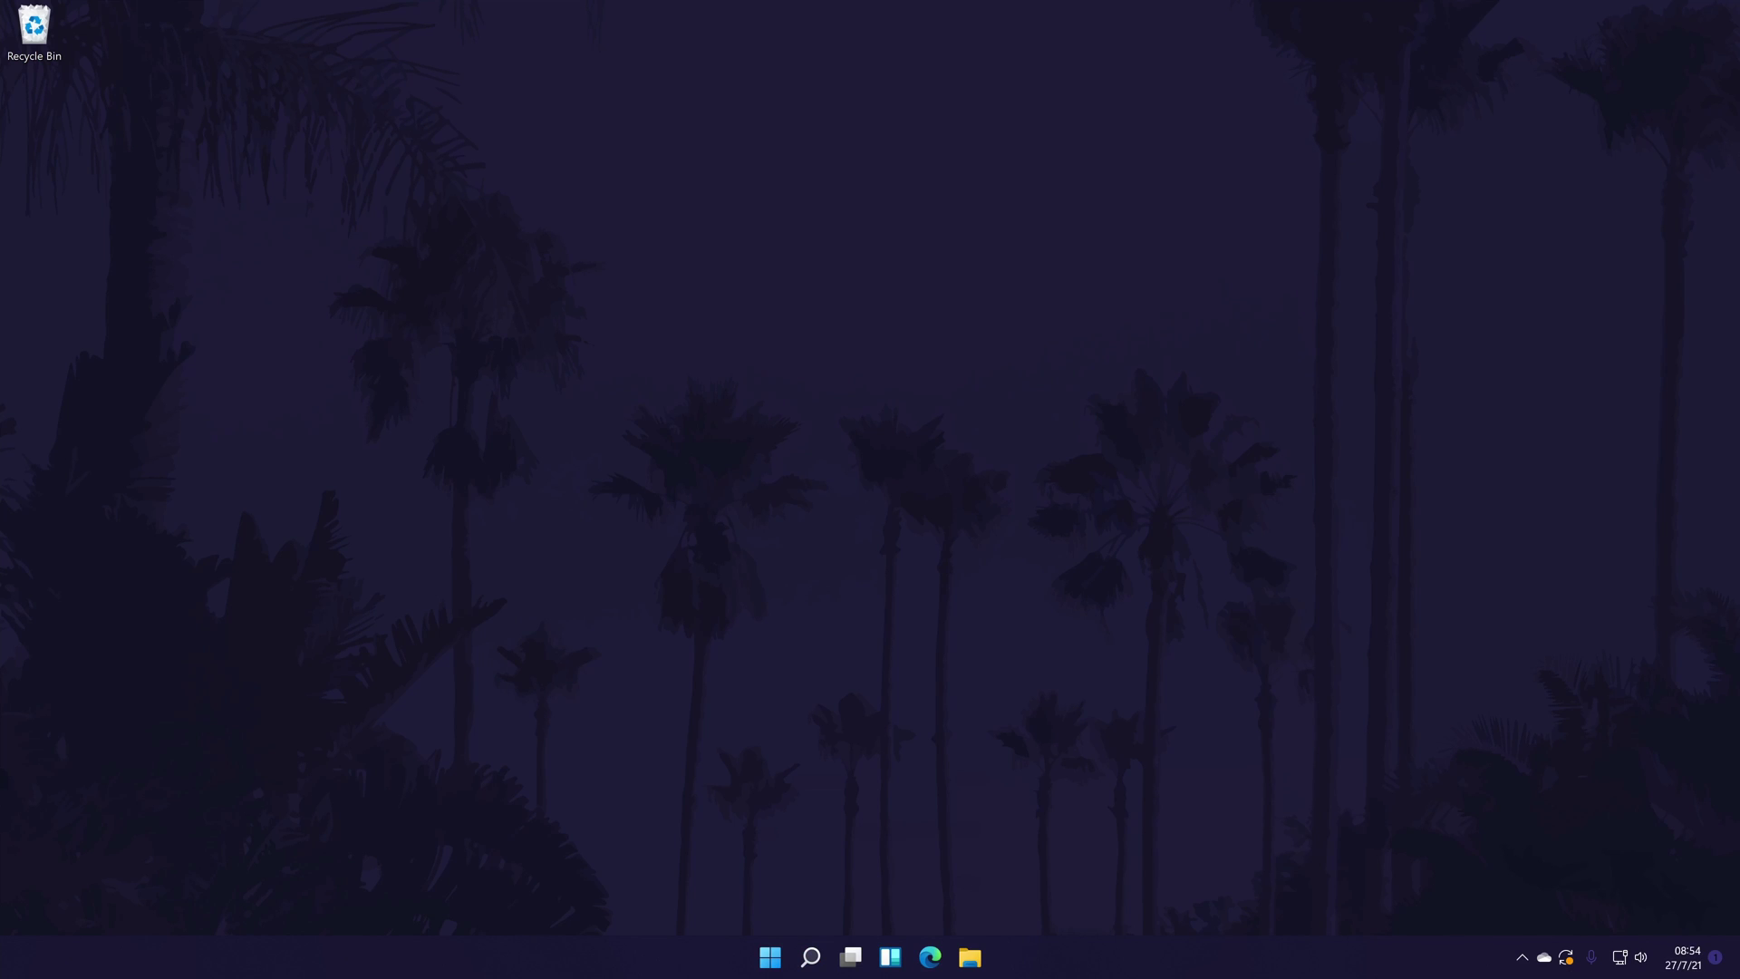
# Step: Open Control Panel's Sound dialog via a 'control' search and select Headphones 1 under Playback
pyautogui.click(811, 956)
pyautogui.write('control')
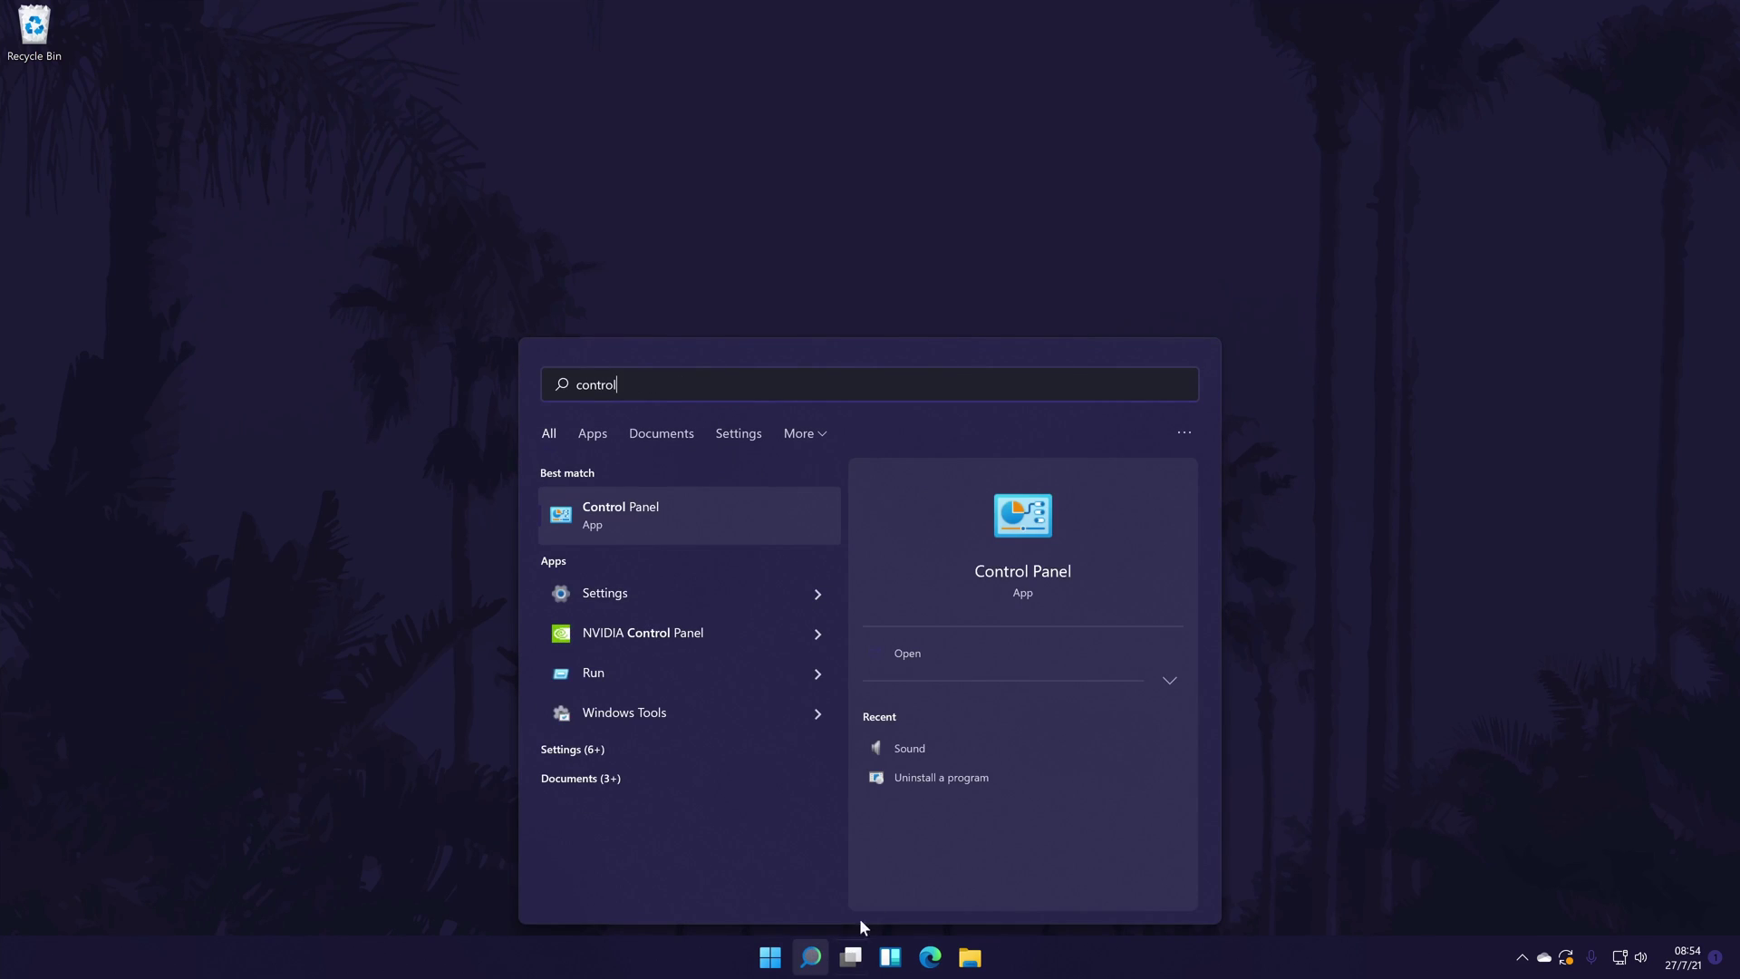
pyautogui.click(632, 507)
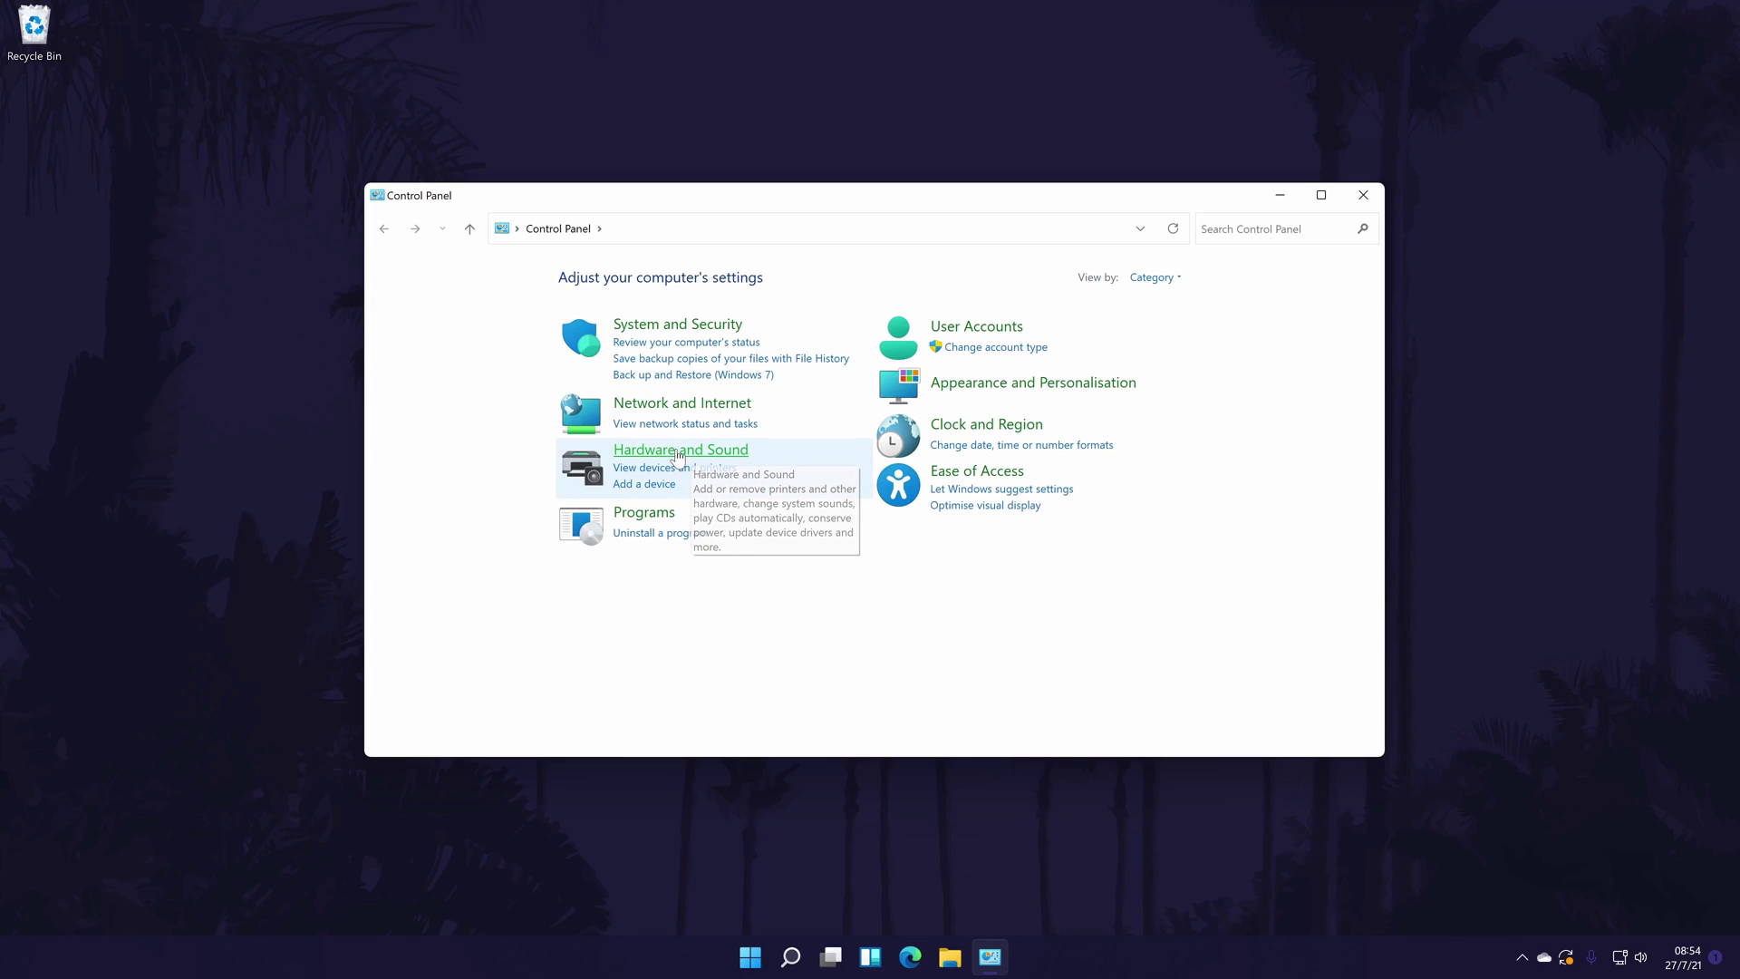
pyautogui.click(678, 451)
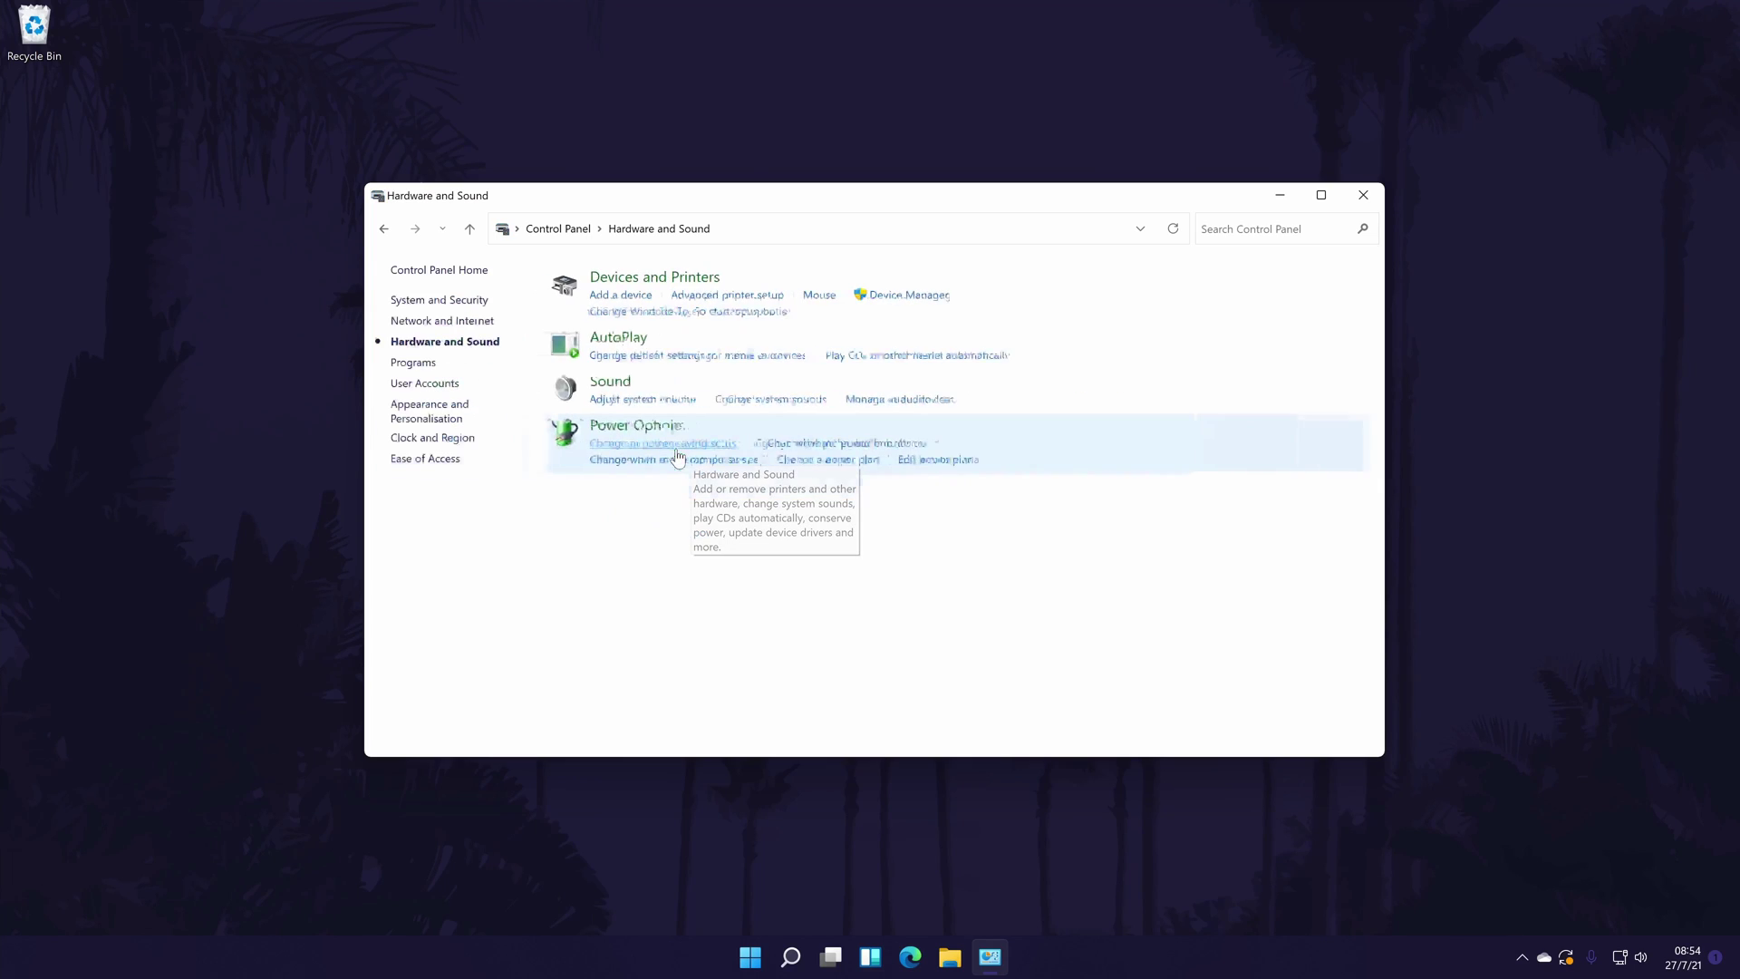
pyautogui.click(619, 384)
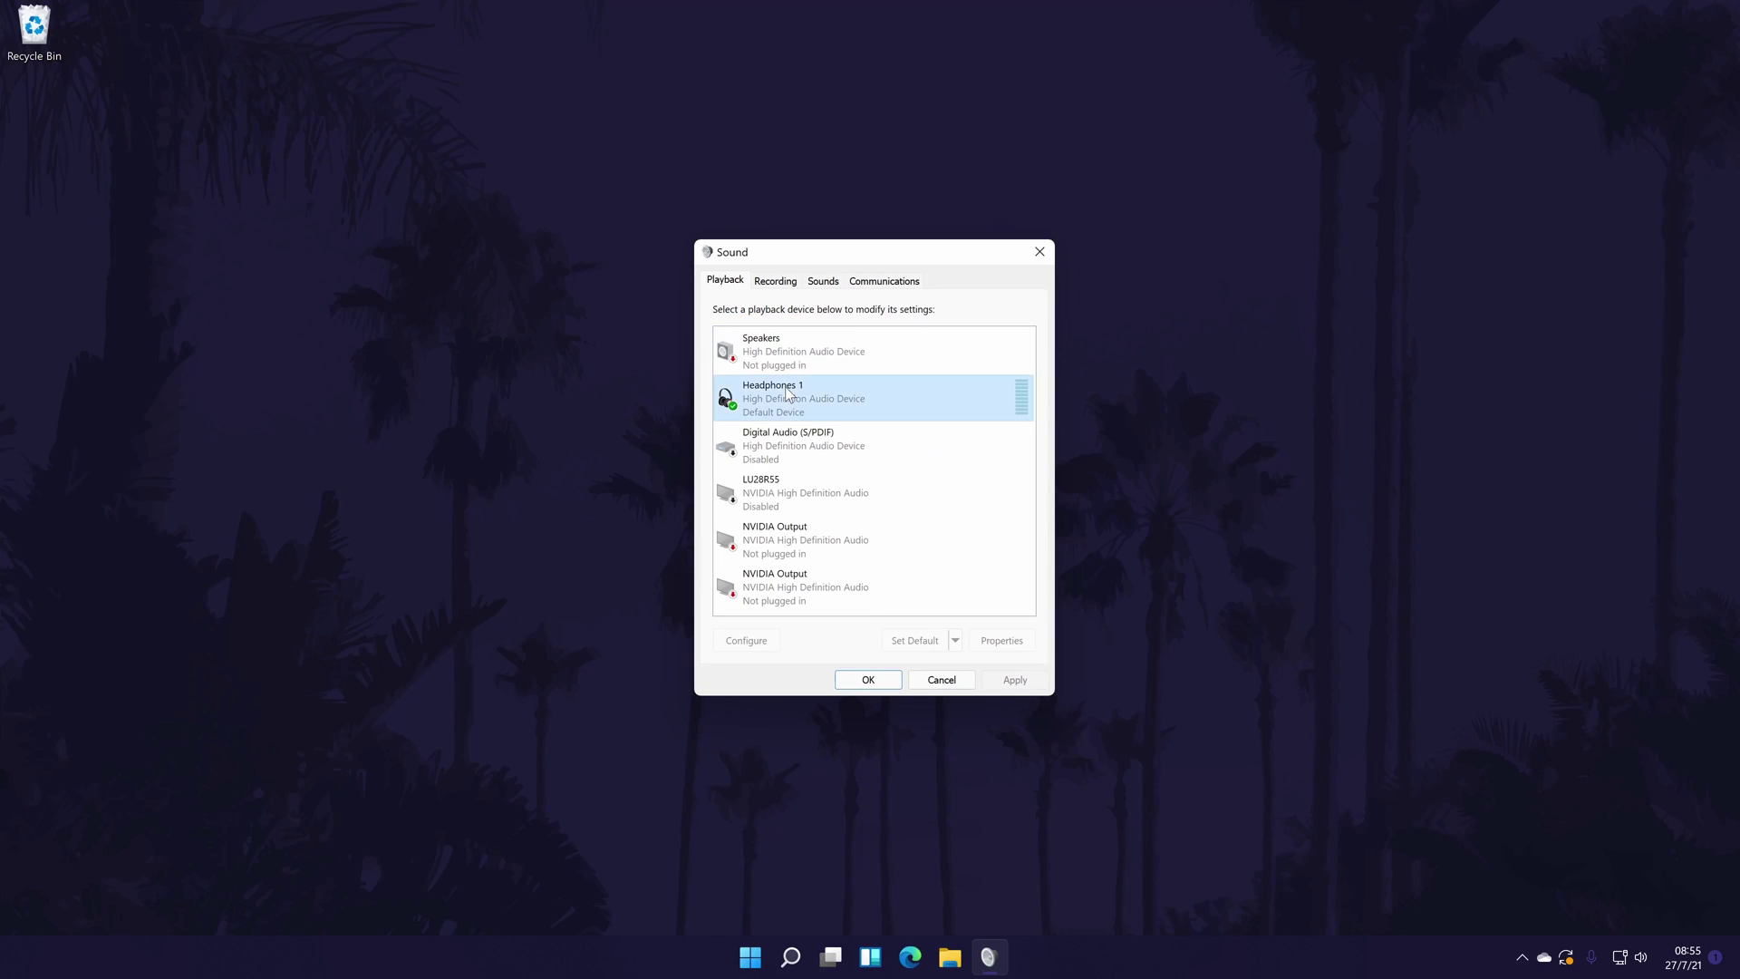
pyautogui.click(742, 283)
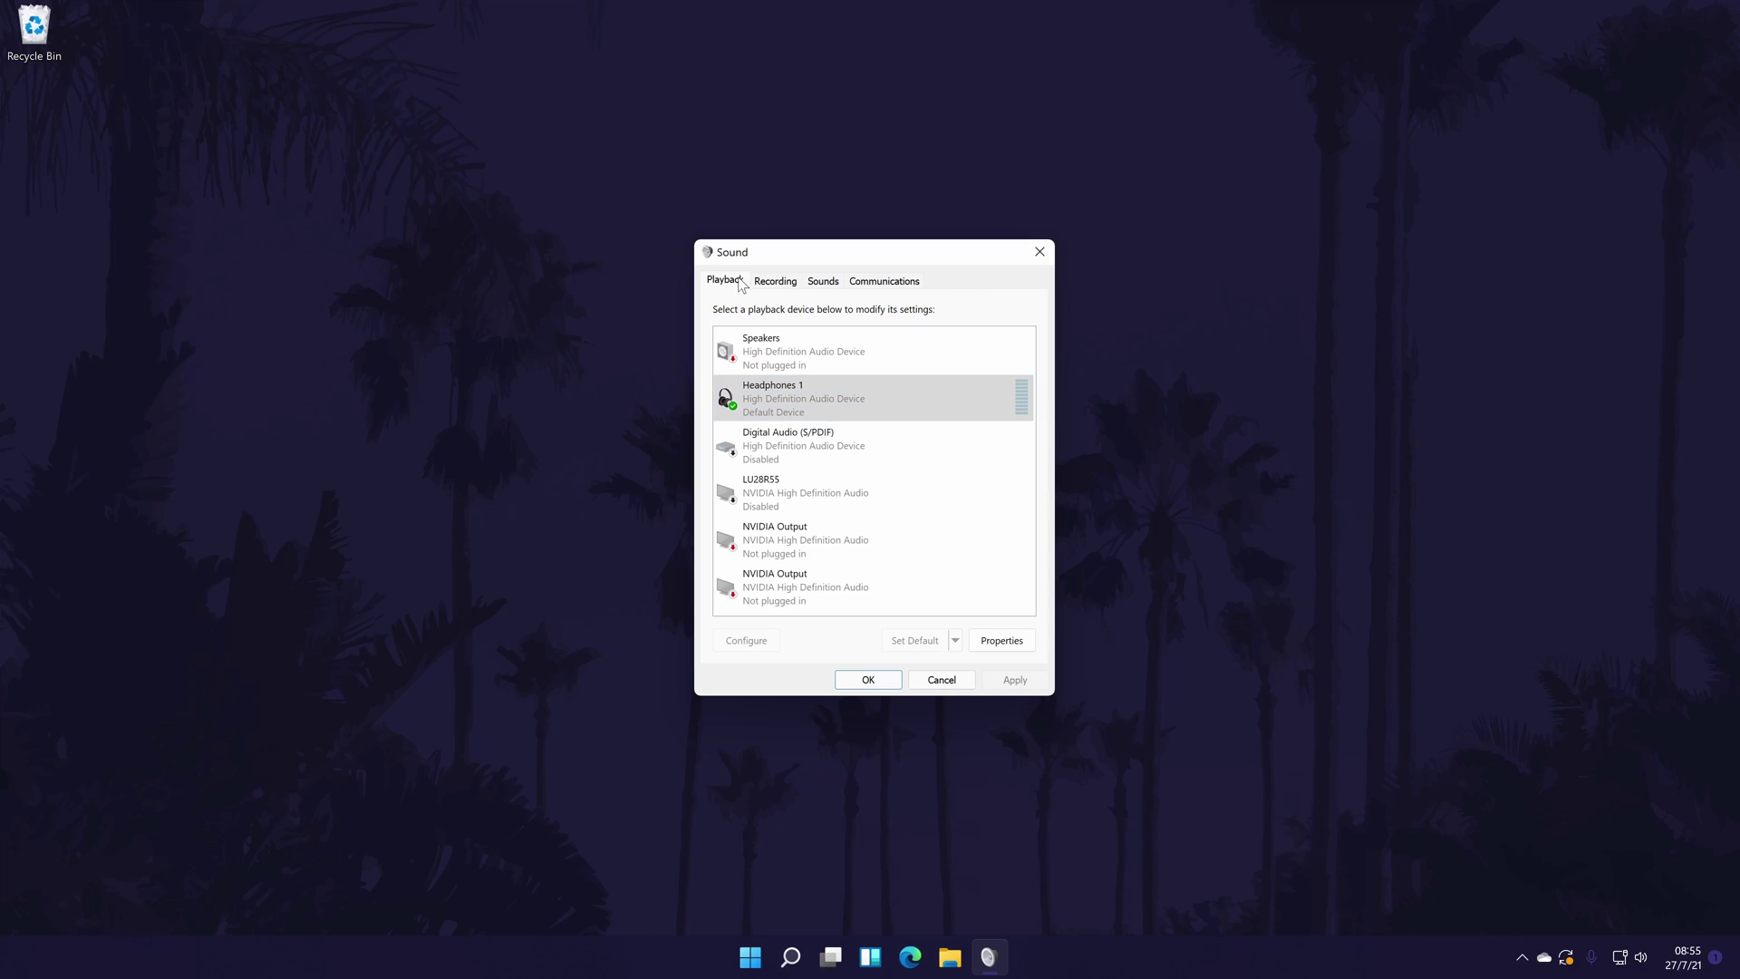
pyautogui.click(797, 415)
# Step: Allow audio enhancements in Headphones 1 properties and tick Bass Boost
pyautogui.doubleClick(796, 393)
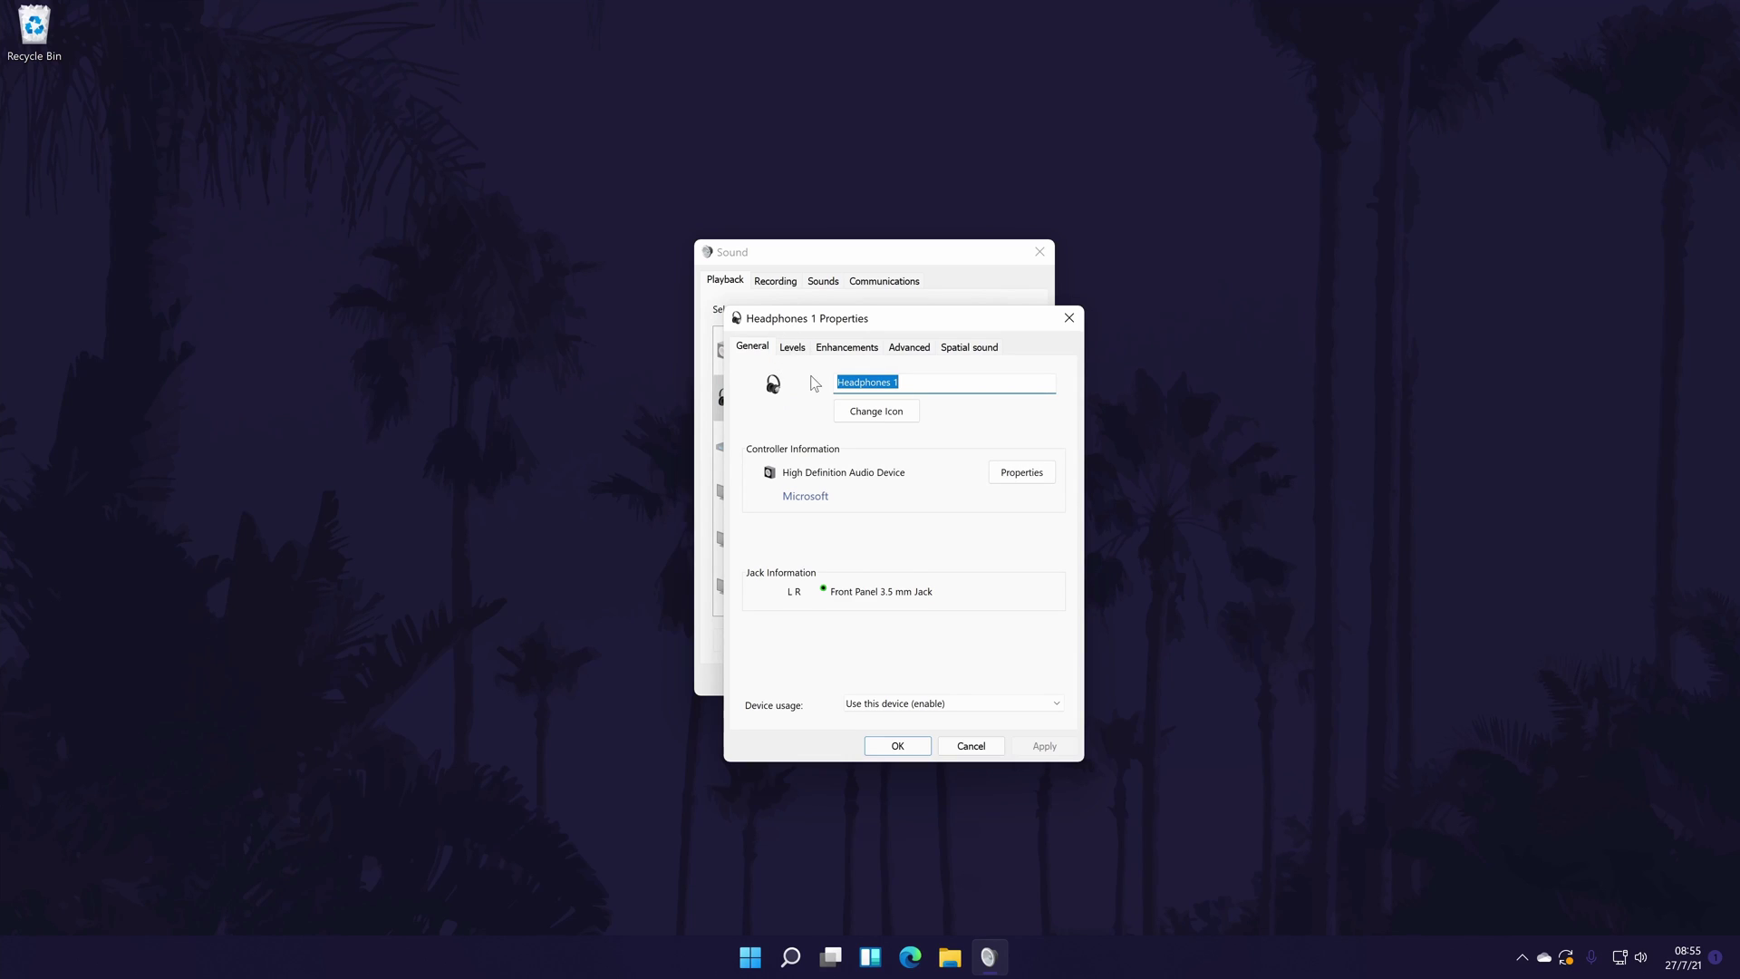
pyautogui.click(846, 347)
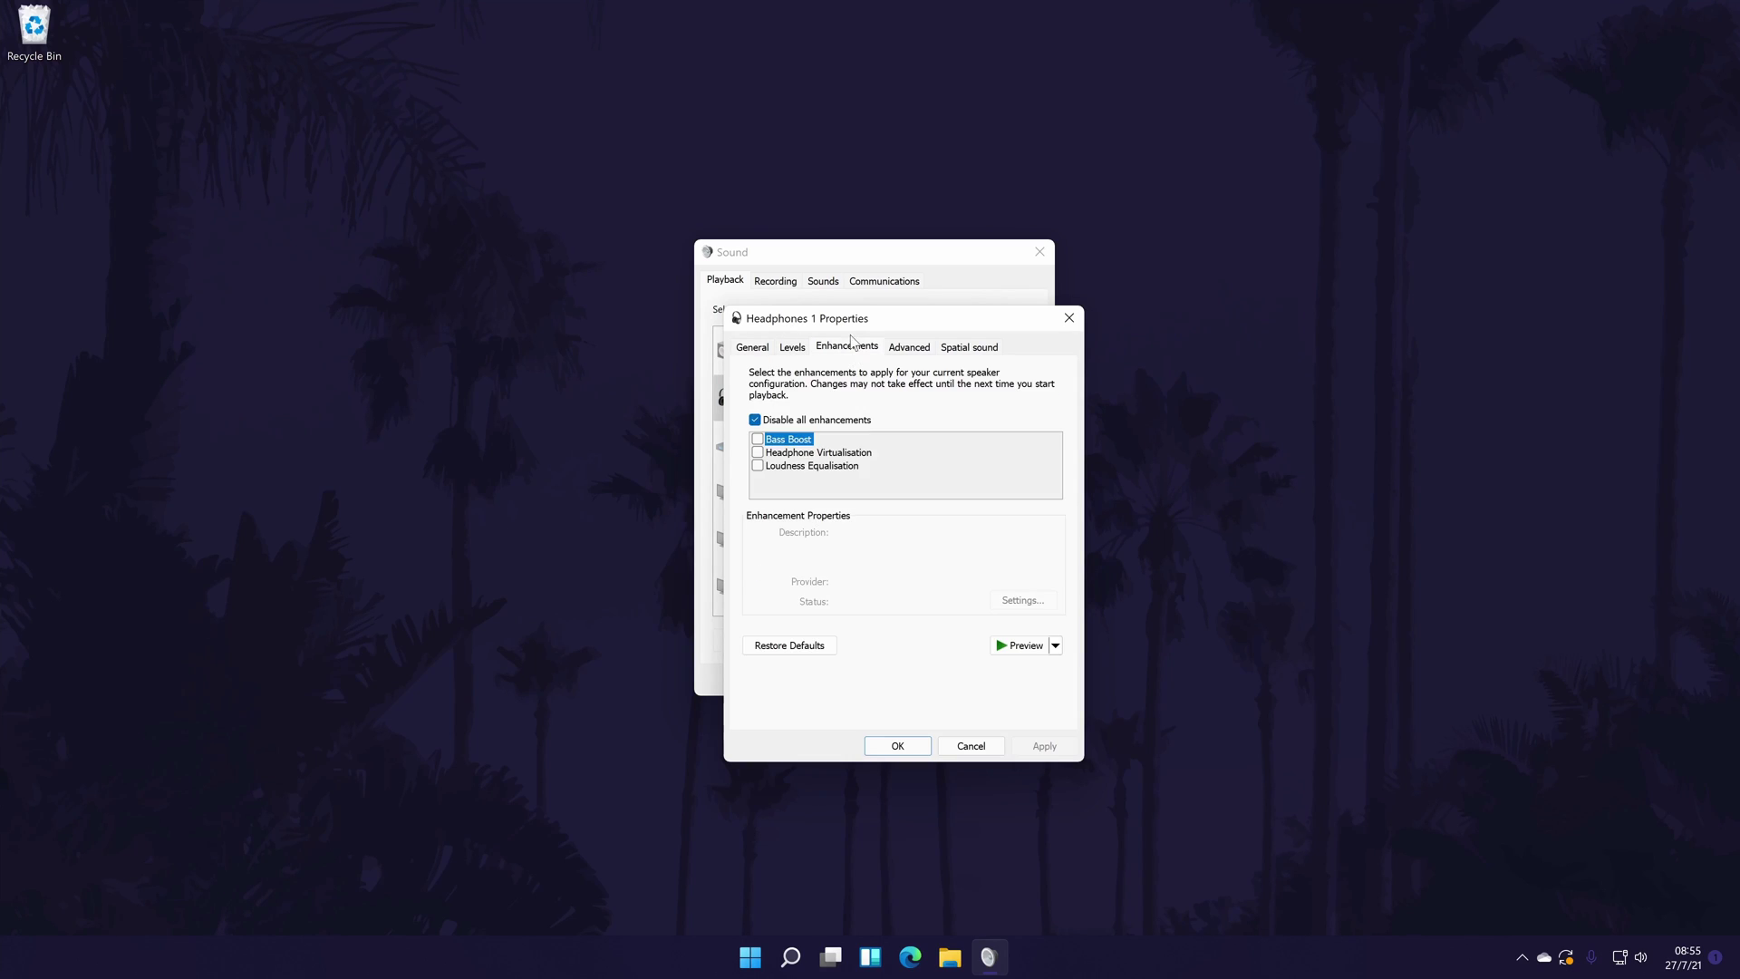
pyautogui.click(778, 421)
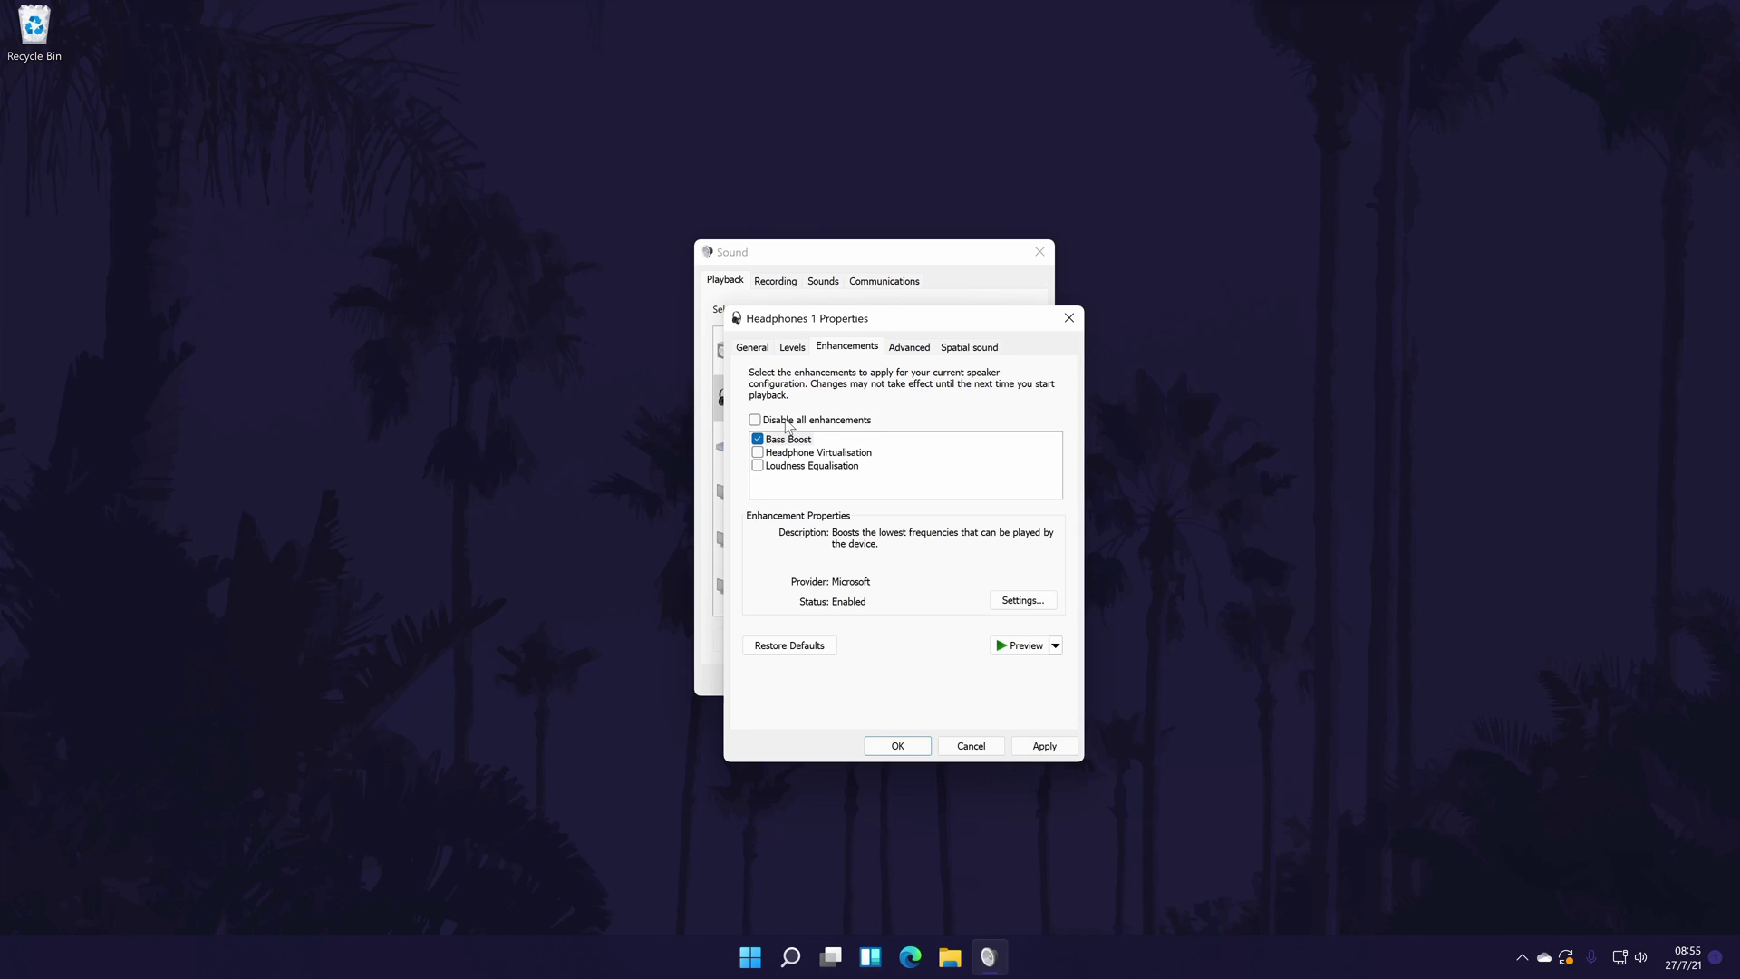
pyautogui.click(787, 439)
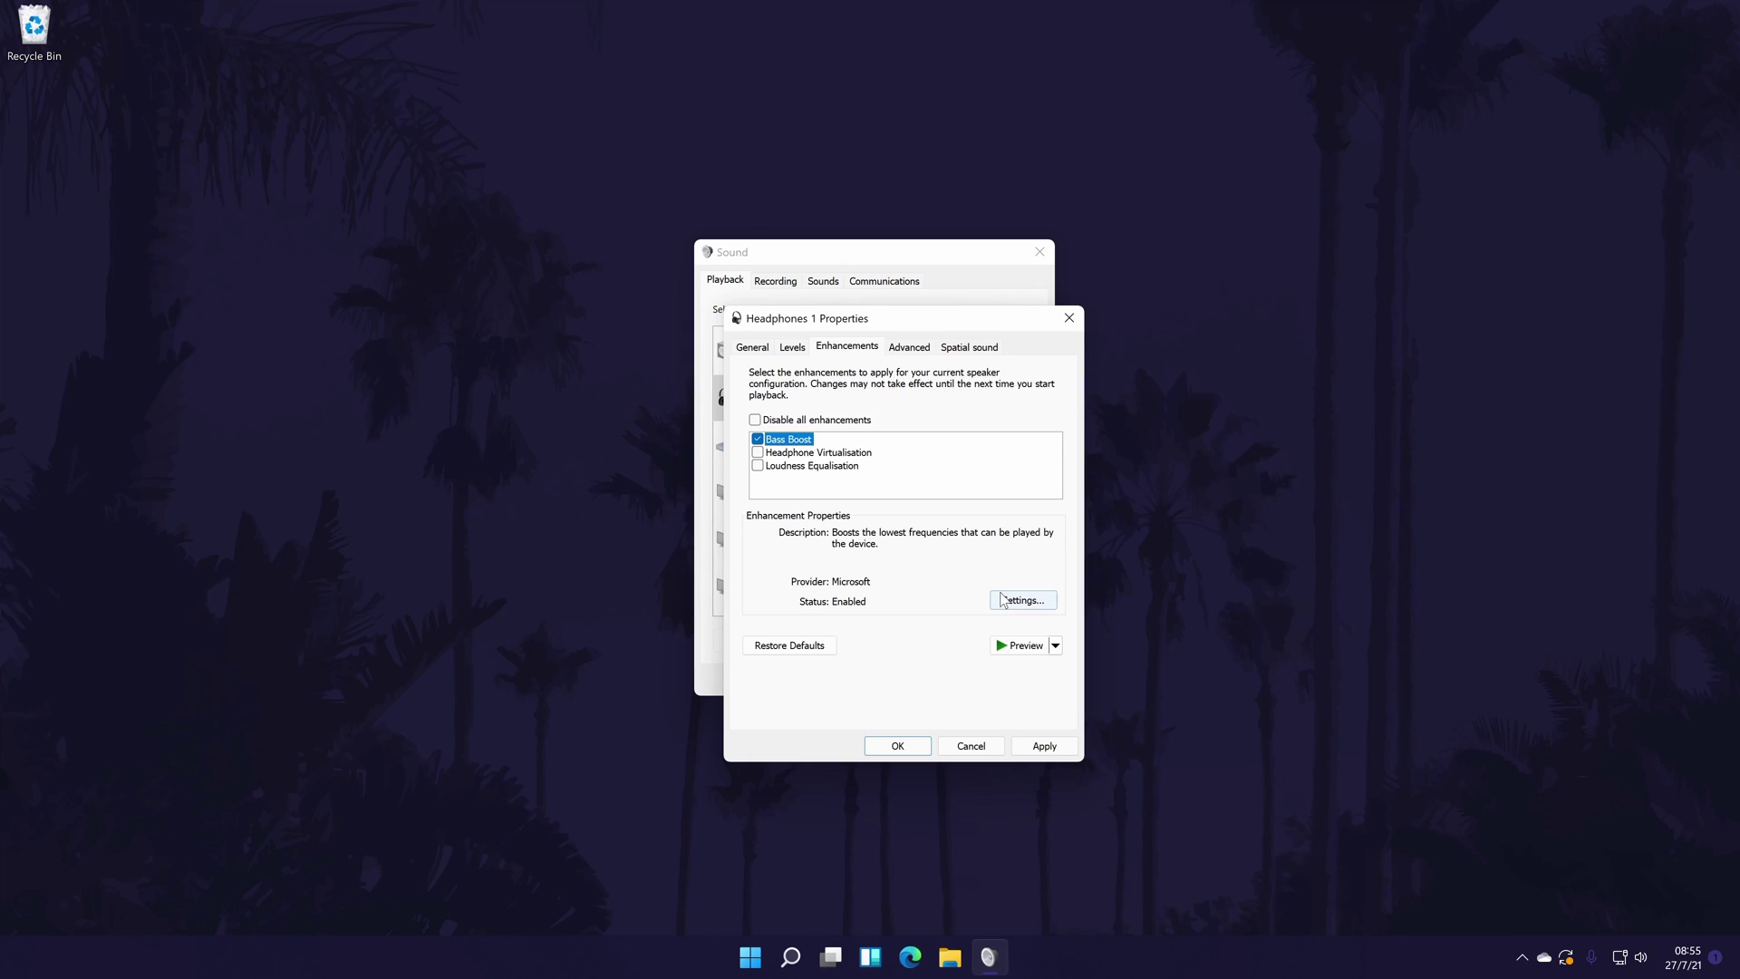
# Step: Configure Bass Boost with an 80 Hz frequency and a 24 dB boost level
pyautogui.click(1015, 600)
pyautogui.press('End')
pyautogui.click(1007, 381)
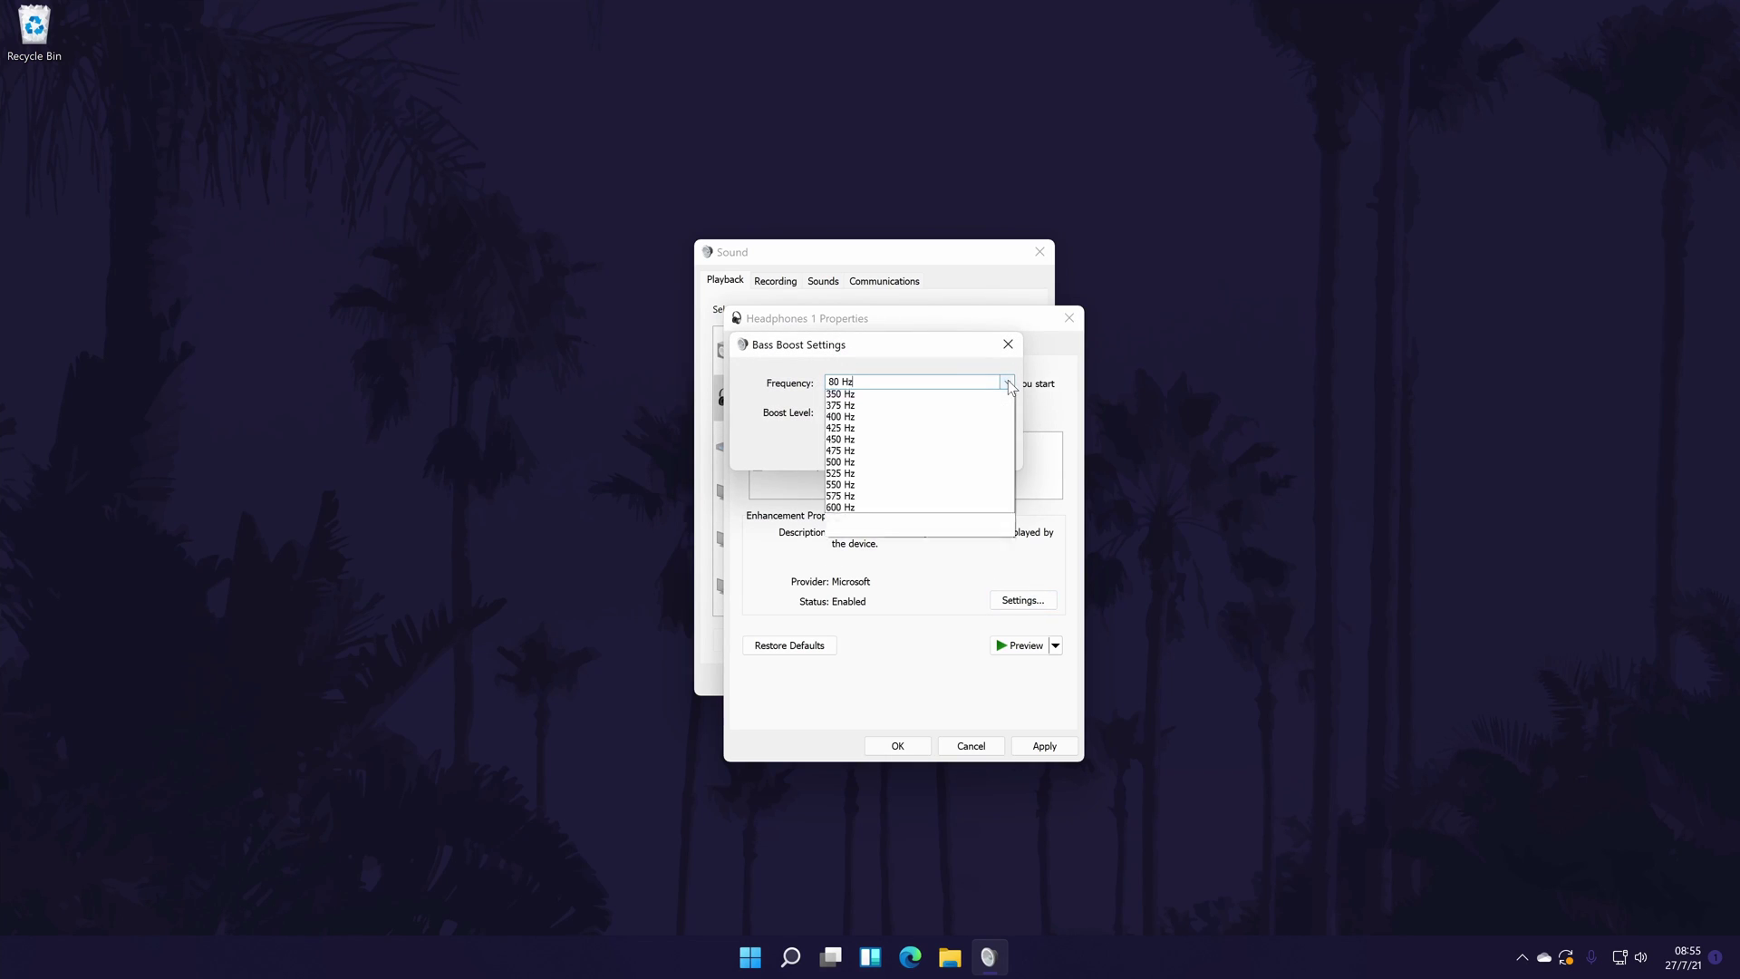
pyautogui.click(736, 368)
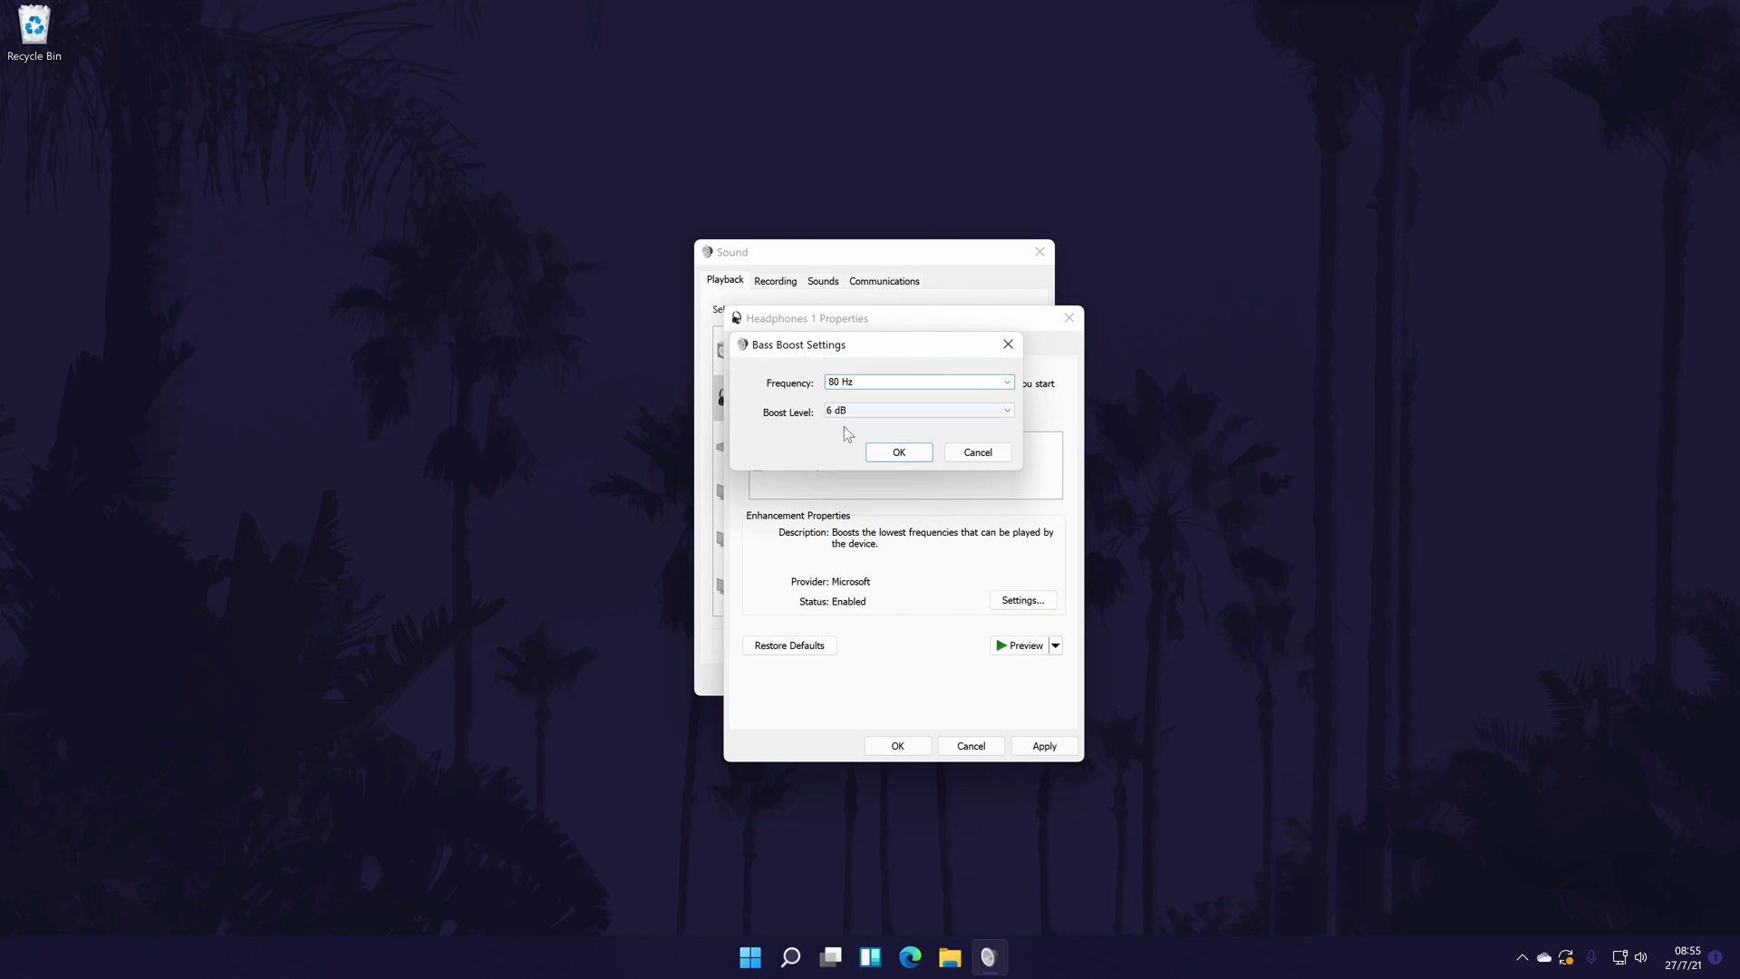
pyautogui.click(906, 409)
pyautogui.click(899, 513)
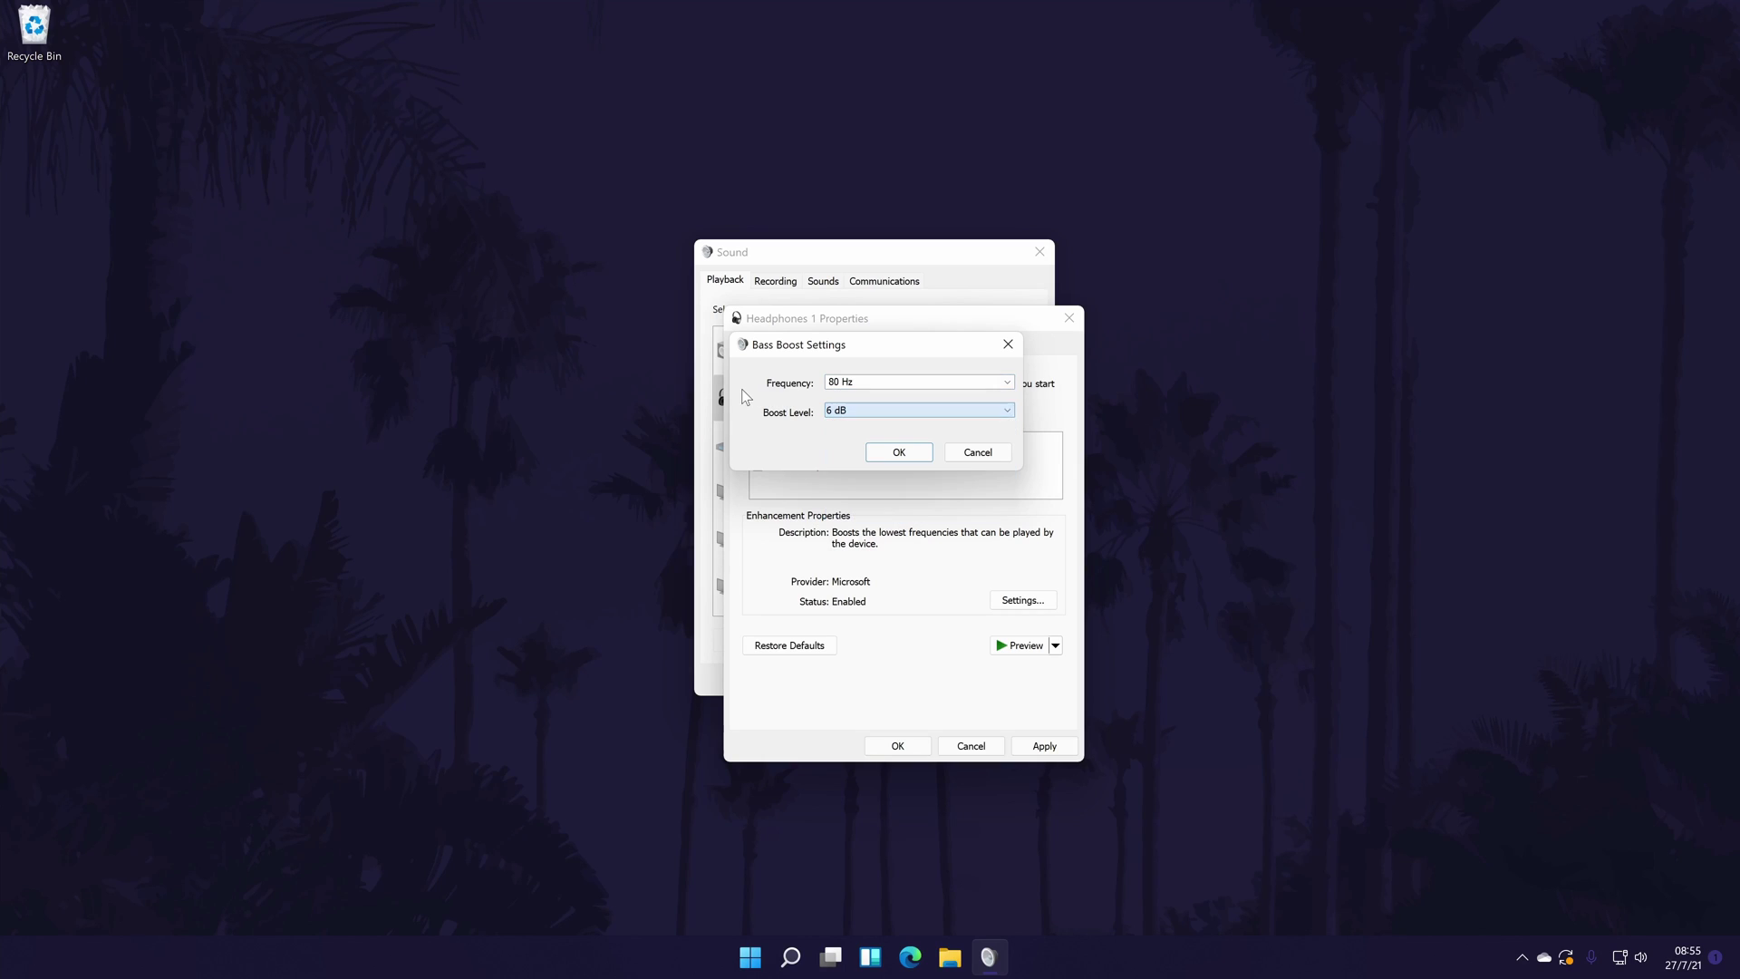
pyautogui.click(899, 450)
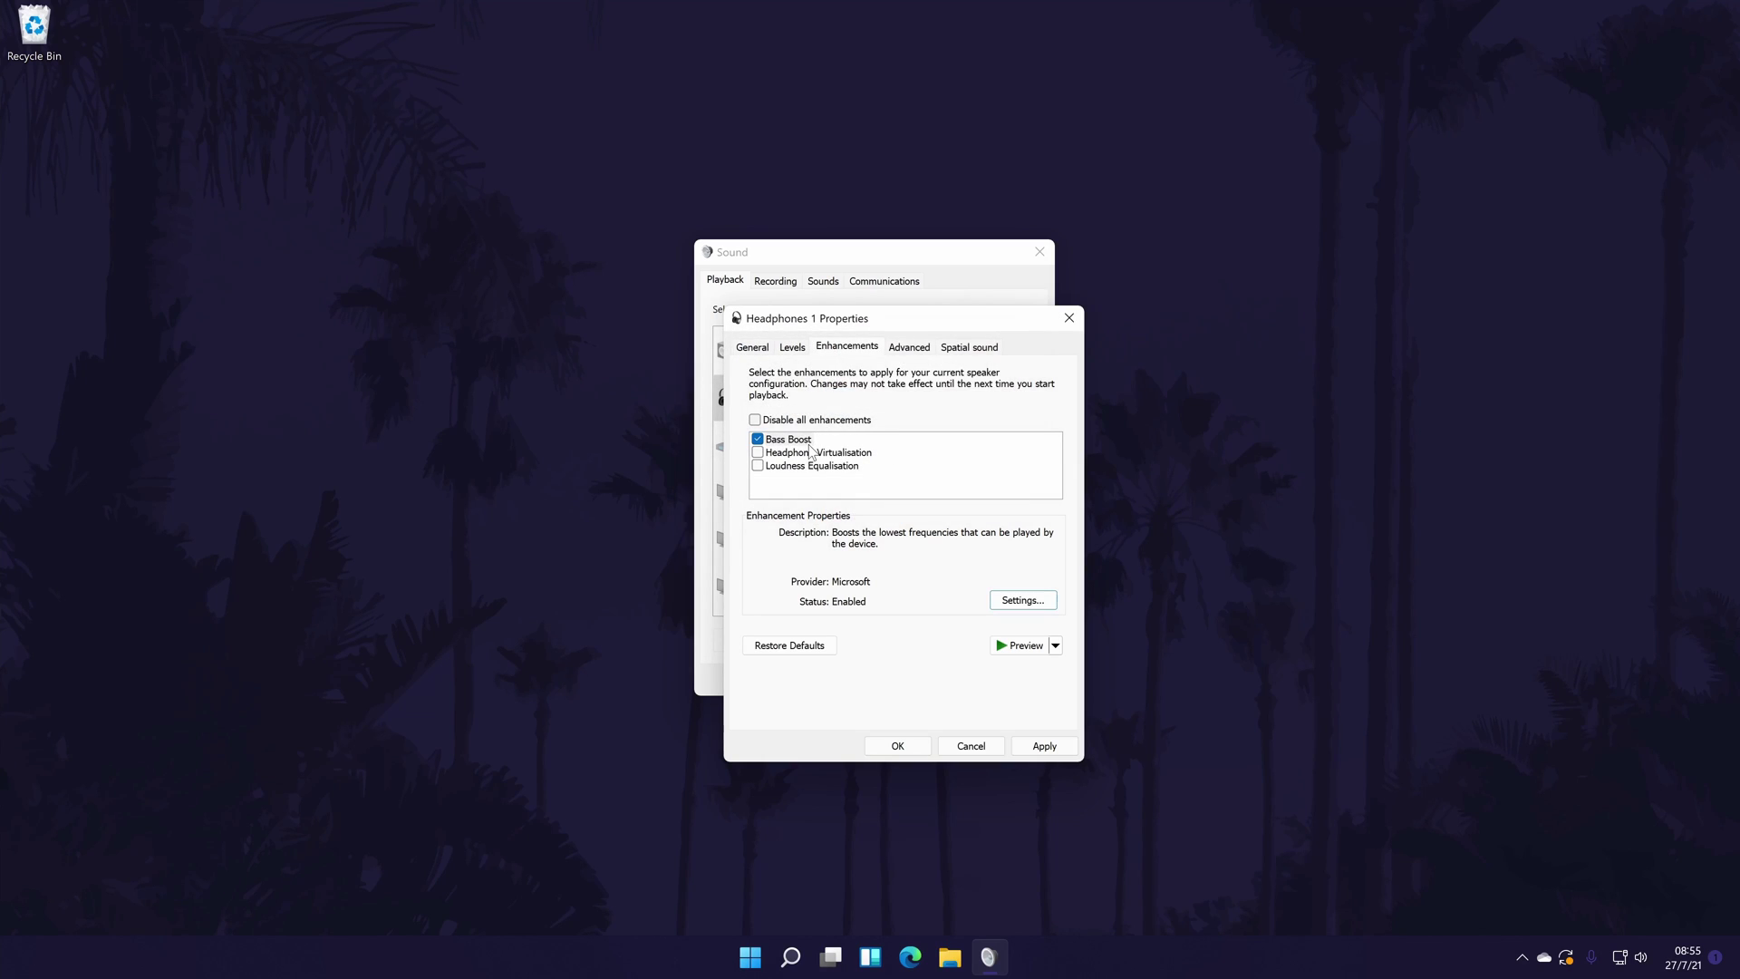